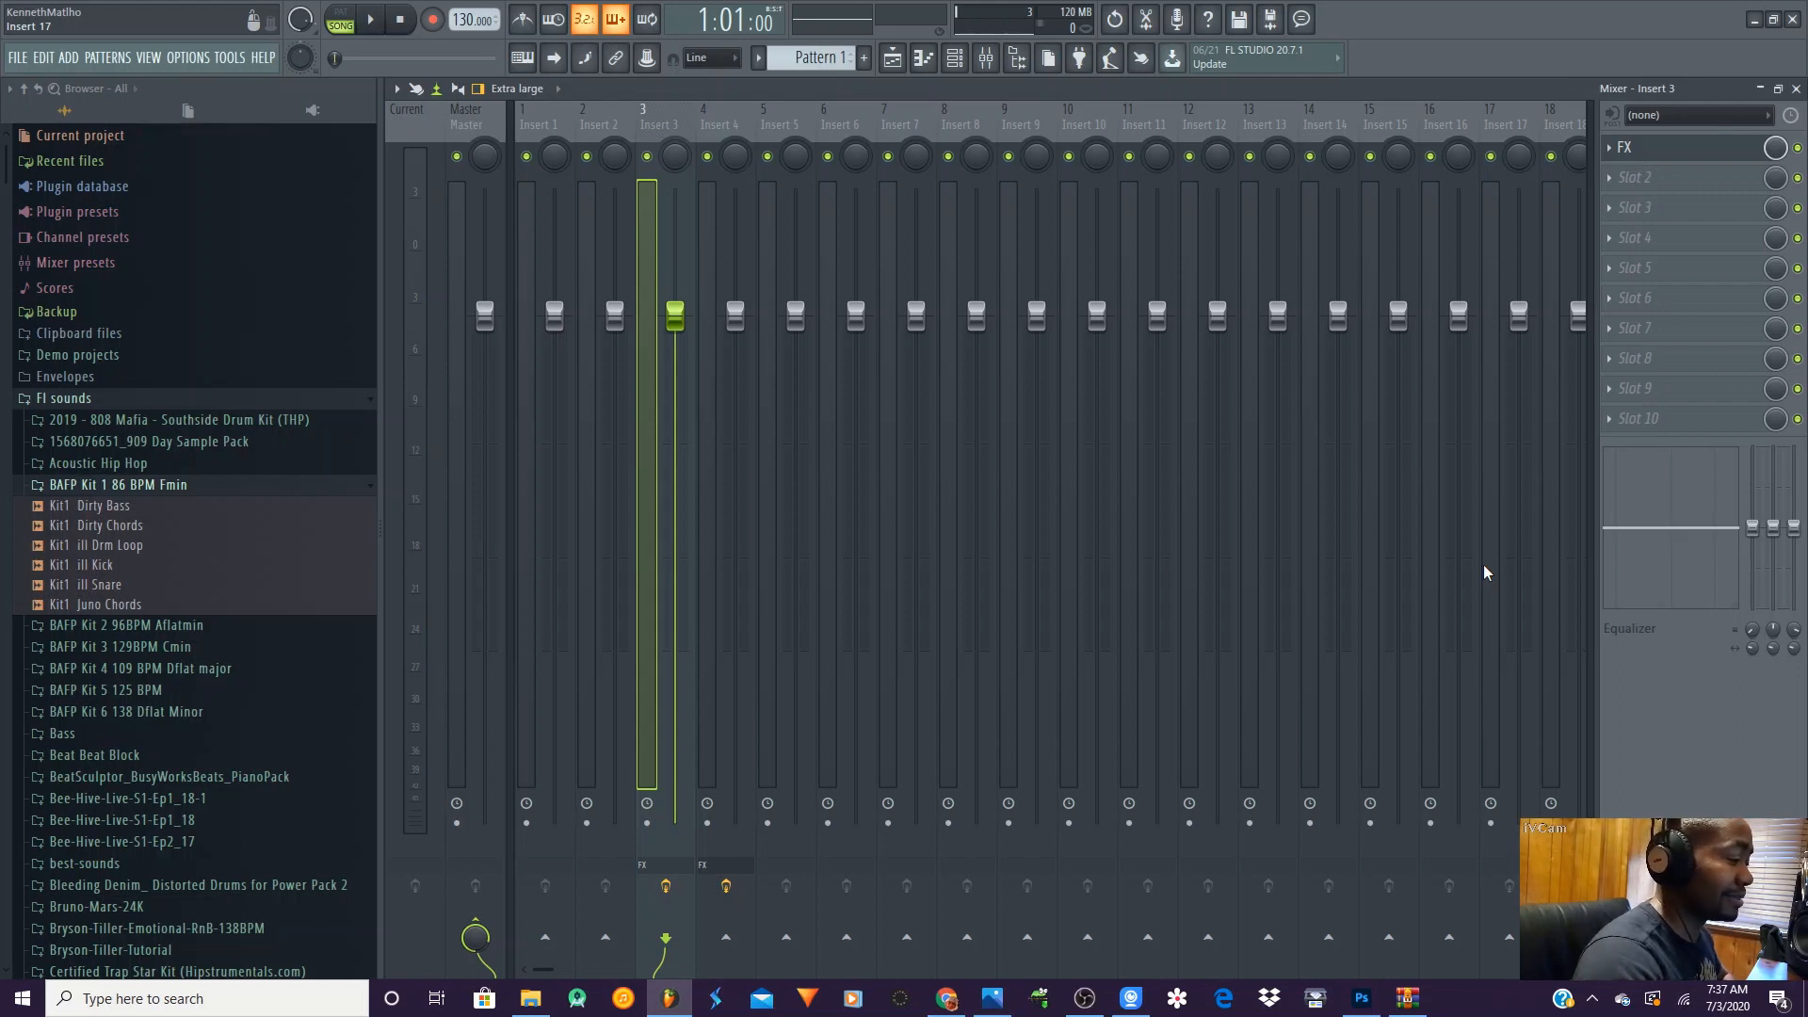
- Open the Effector on Insert 3 and play the song with the effect bypassed, turning the bypass off after stopping
click(1685, 163)
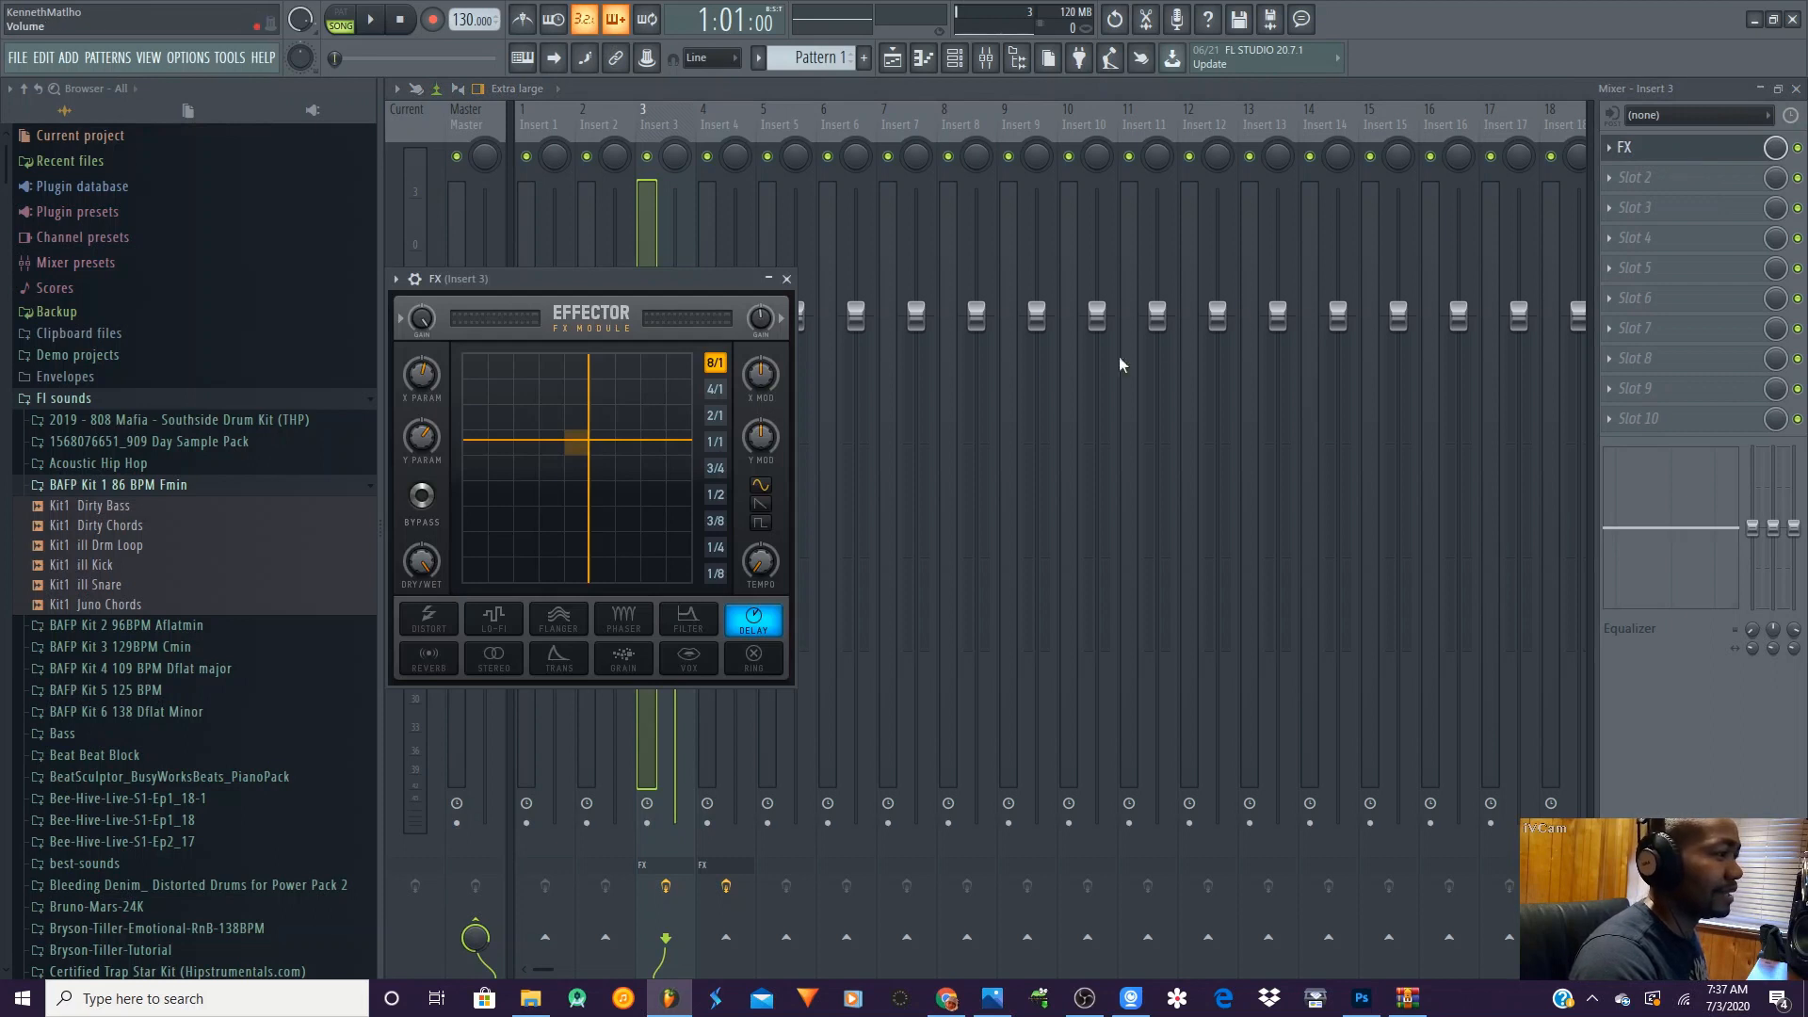
drag(601, 273, 960, 263)
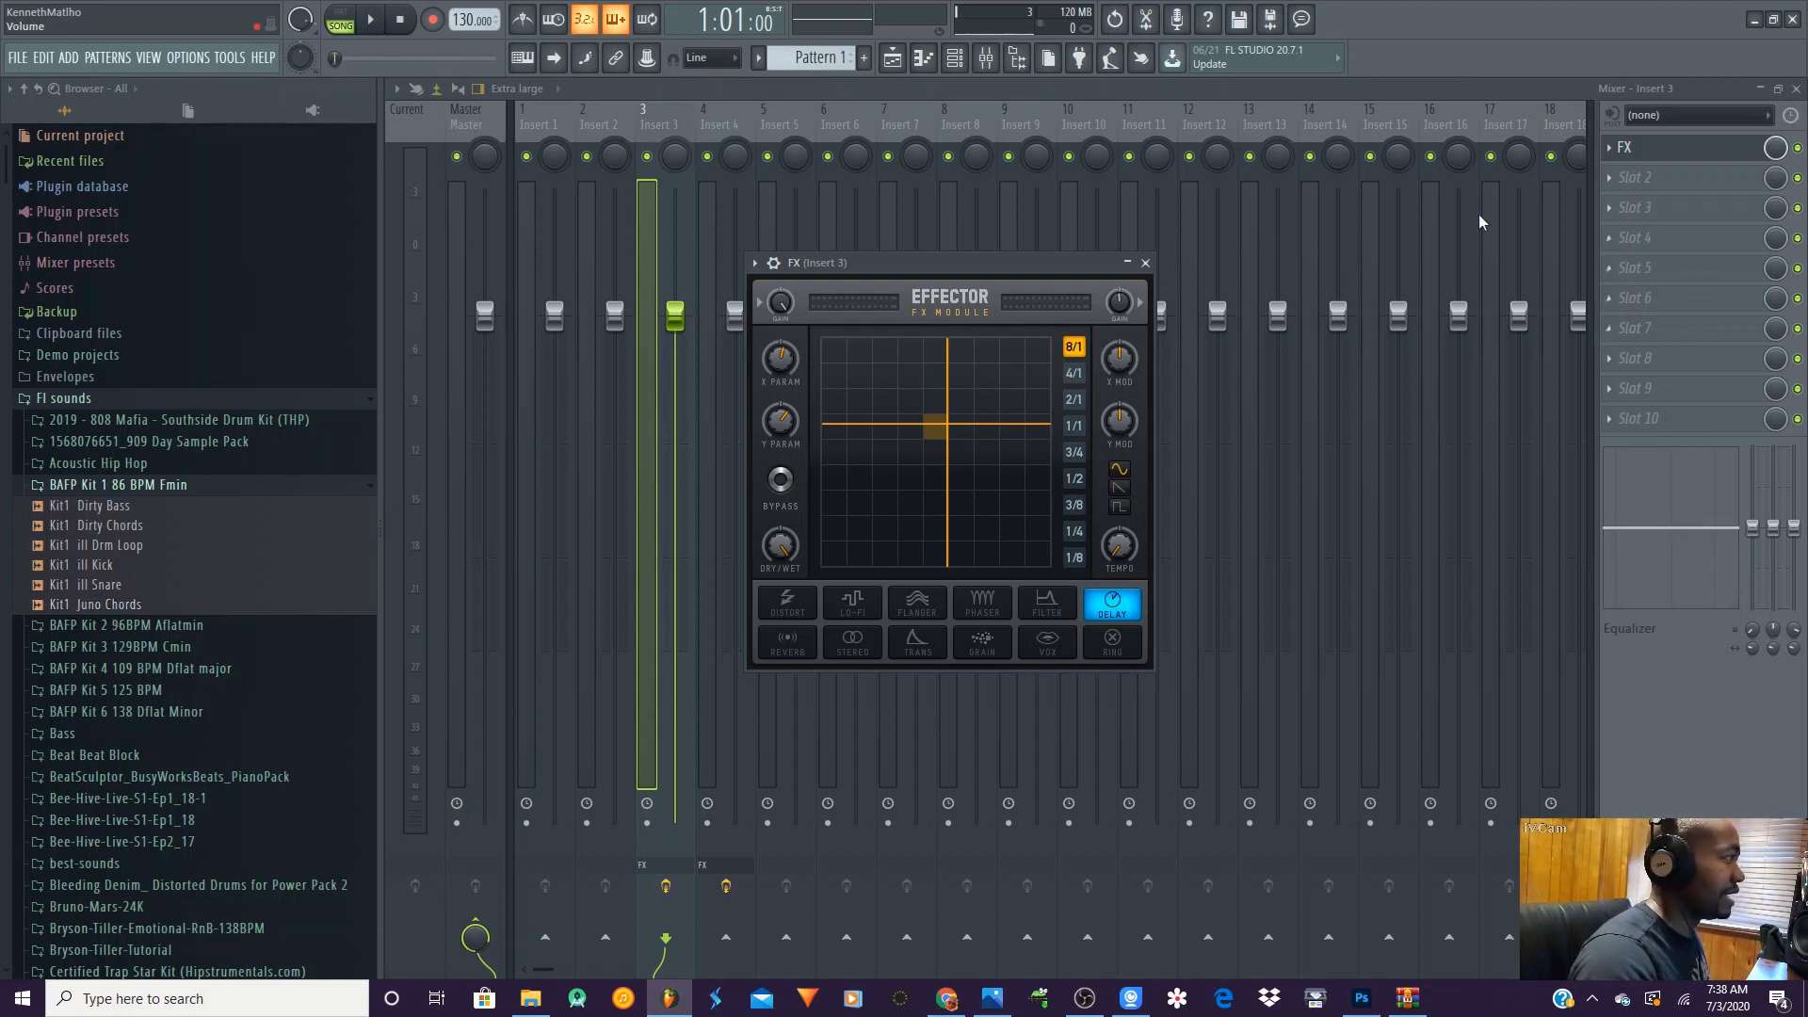
click(780, 480)
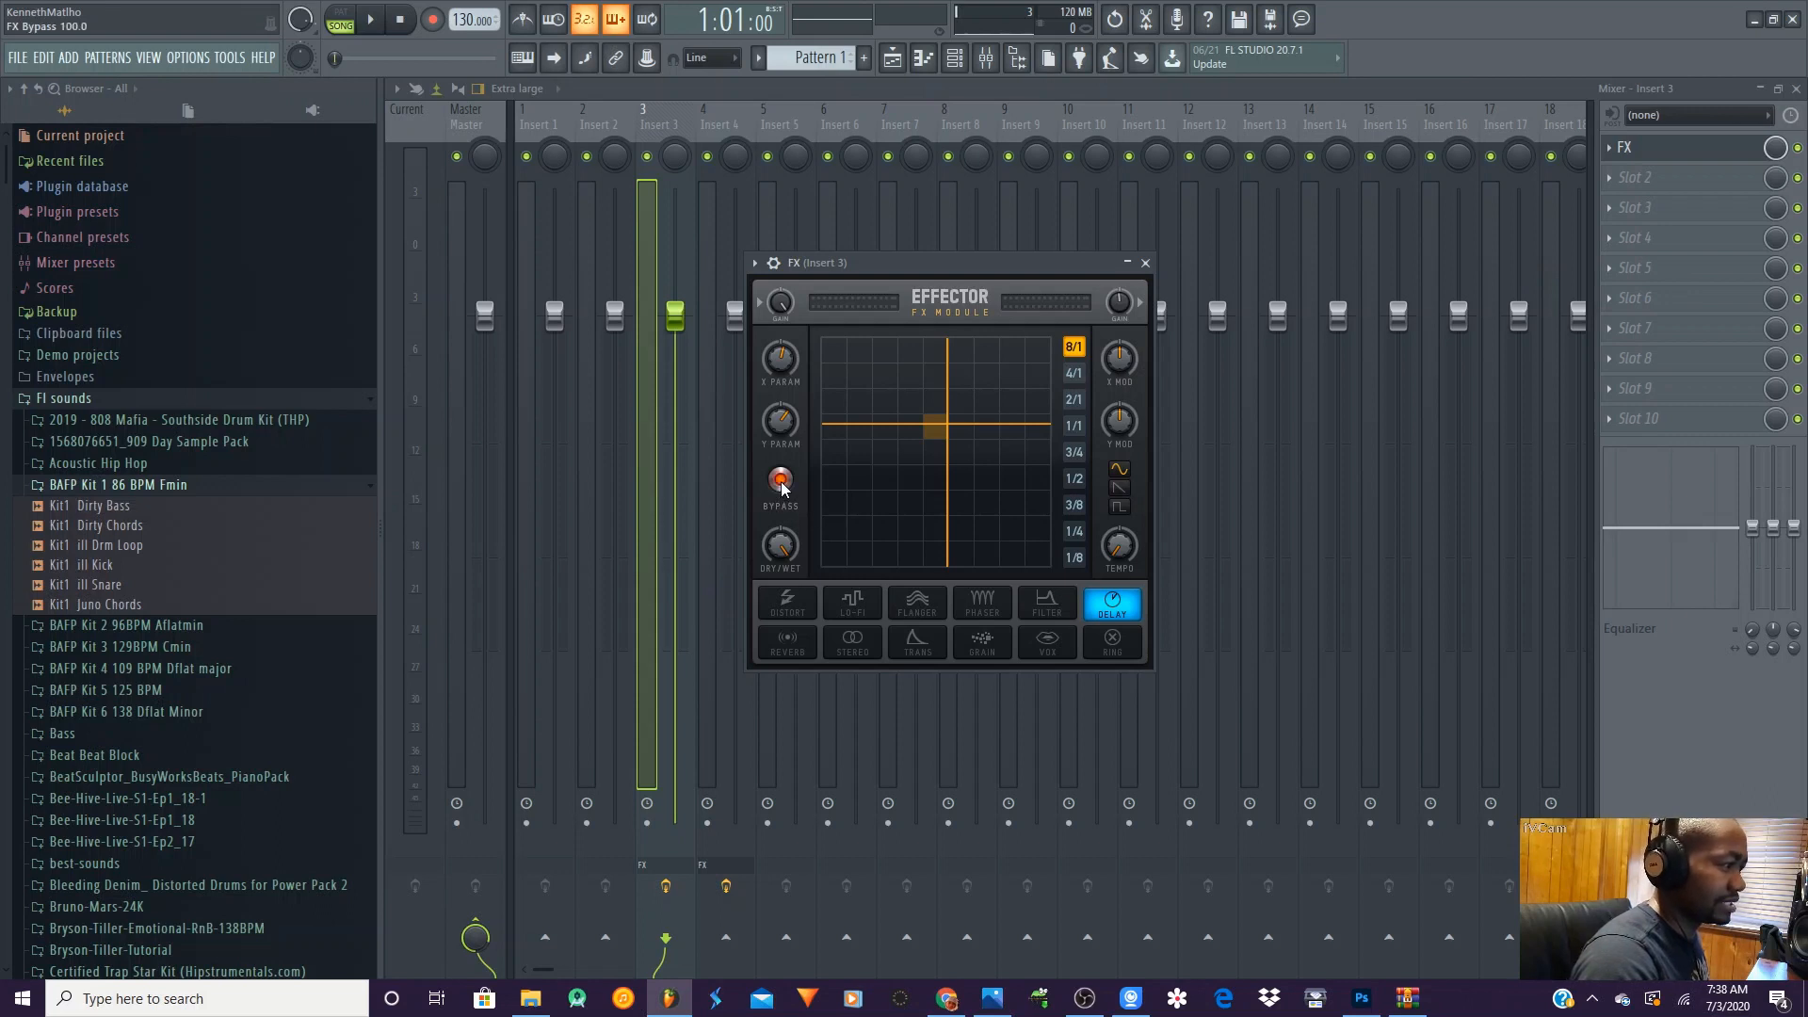
click(379, 26)
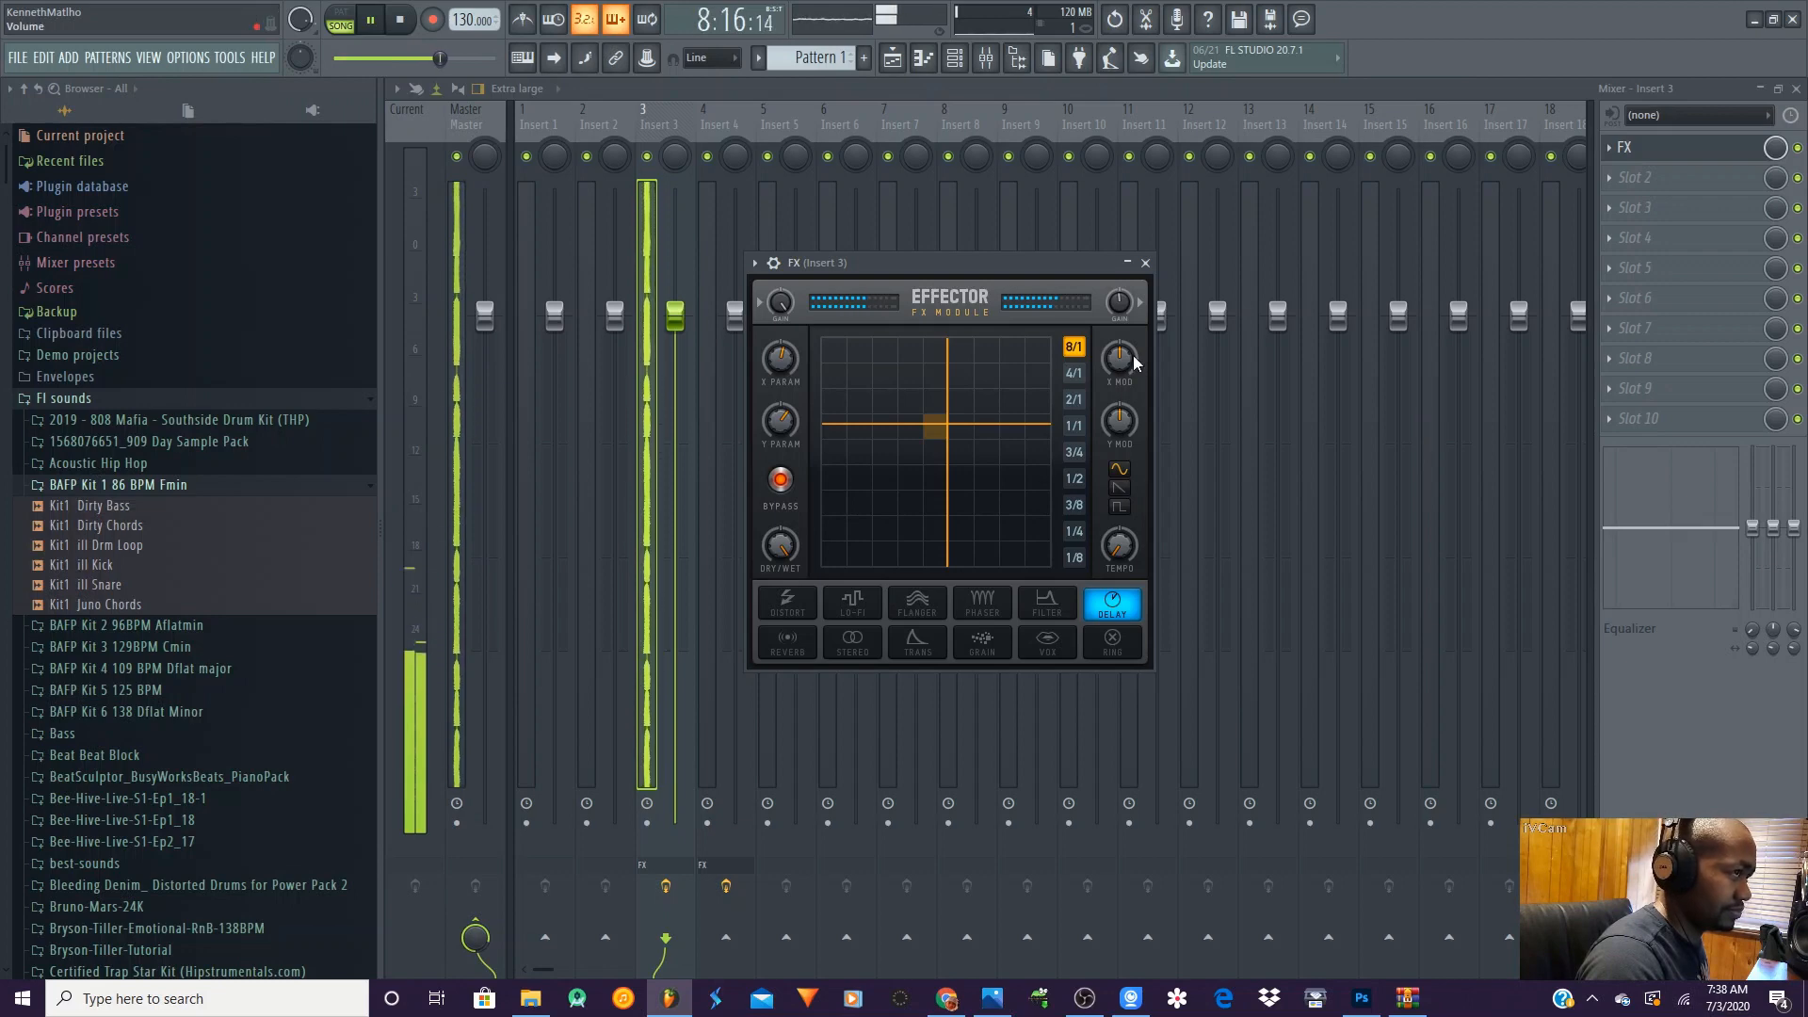
click(406, 32)
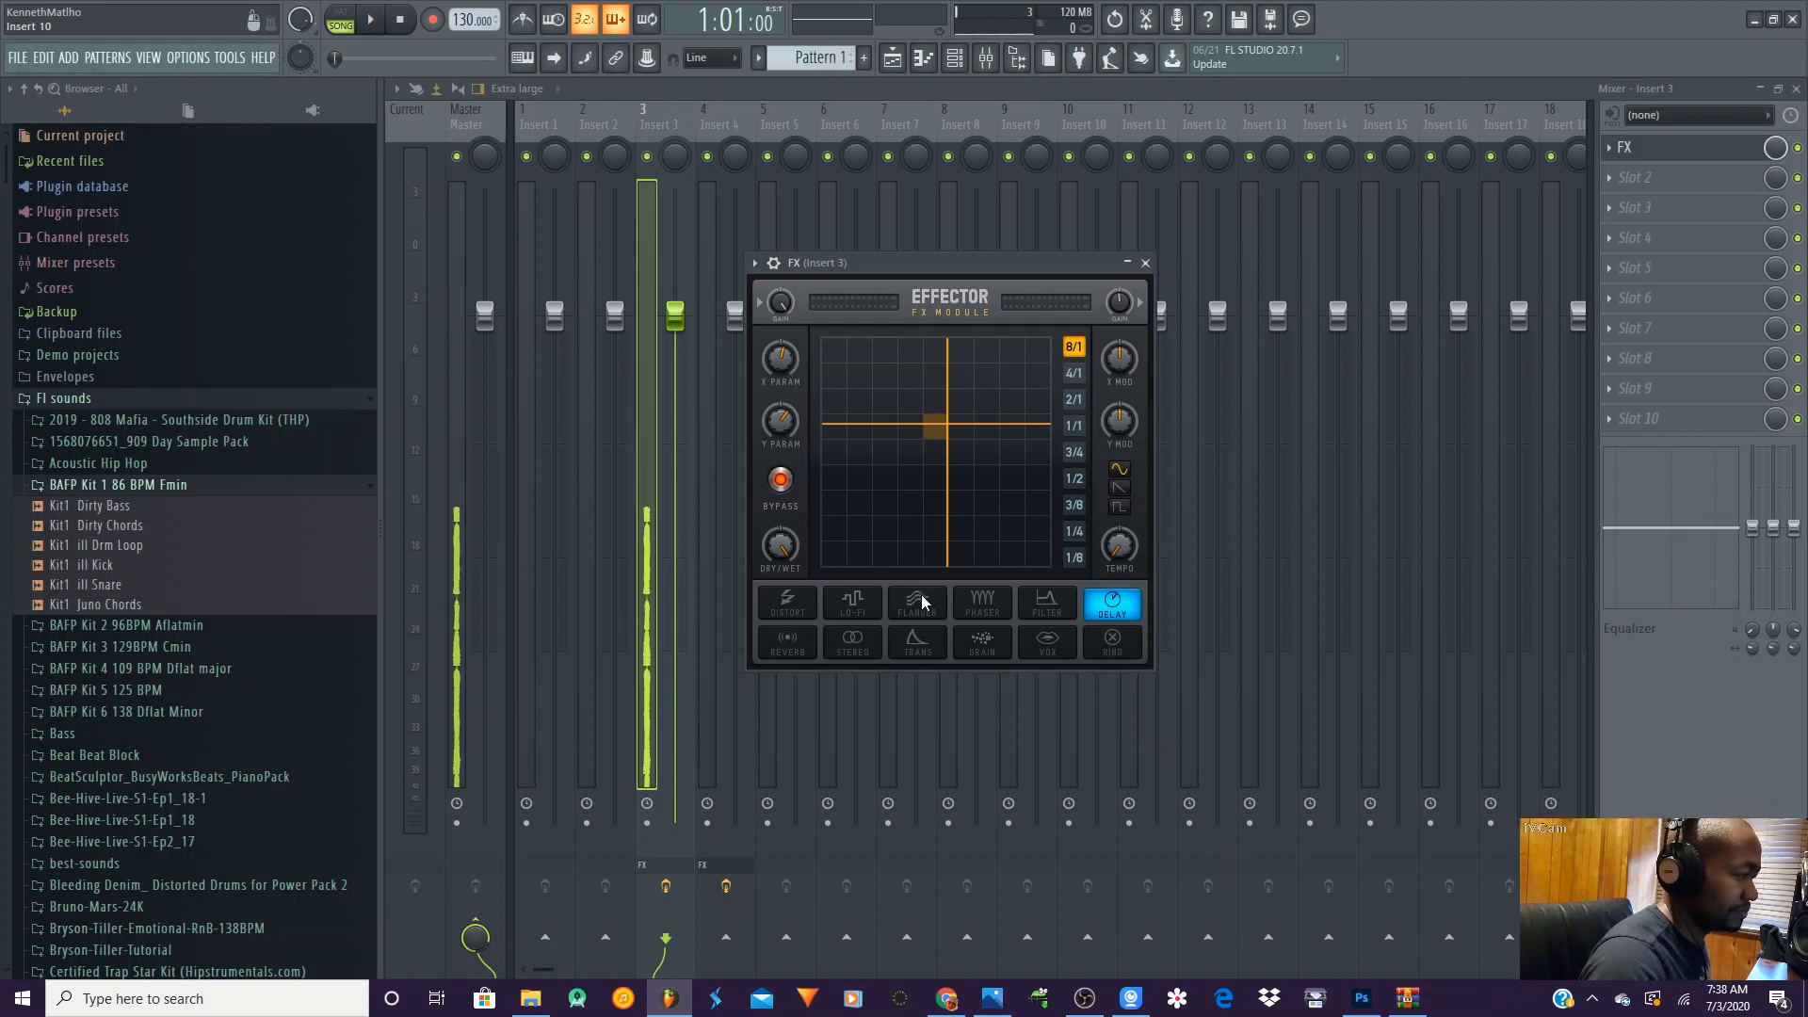
click(780, 482)
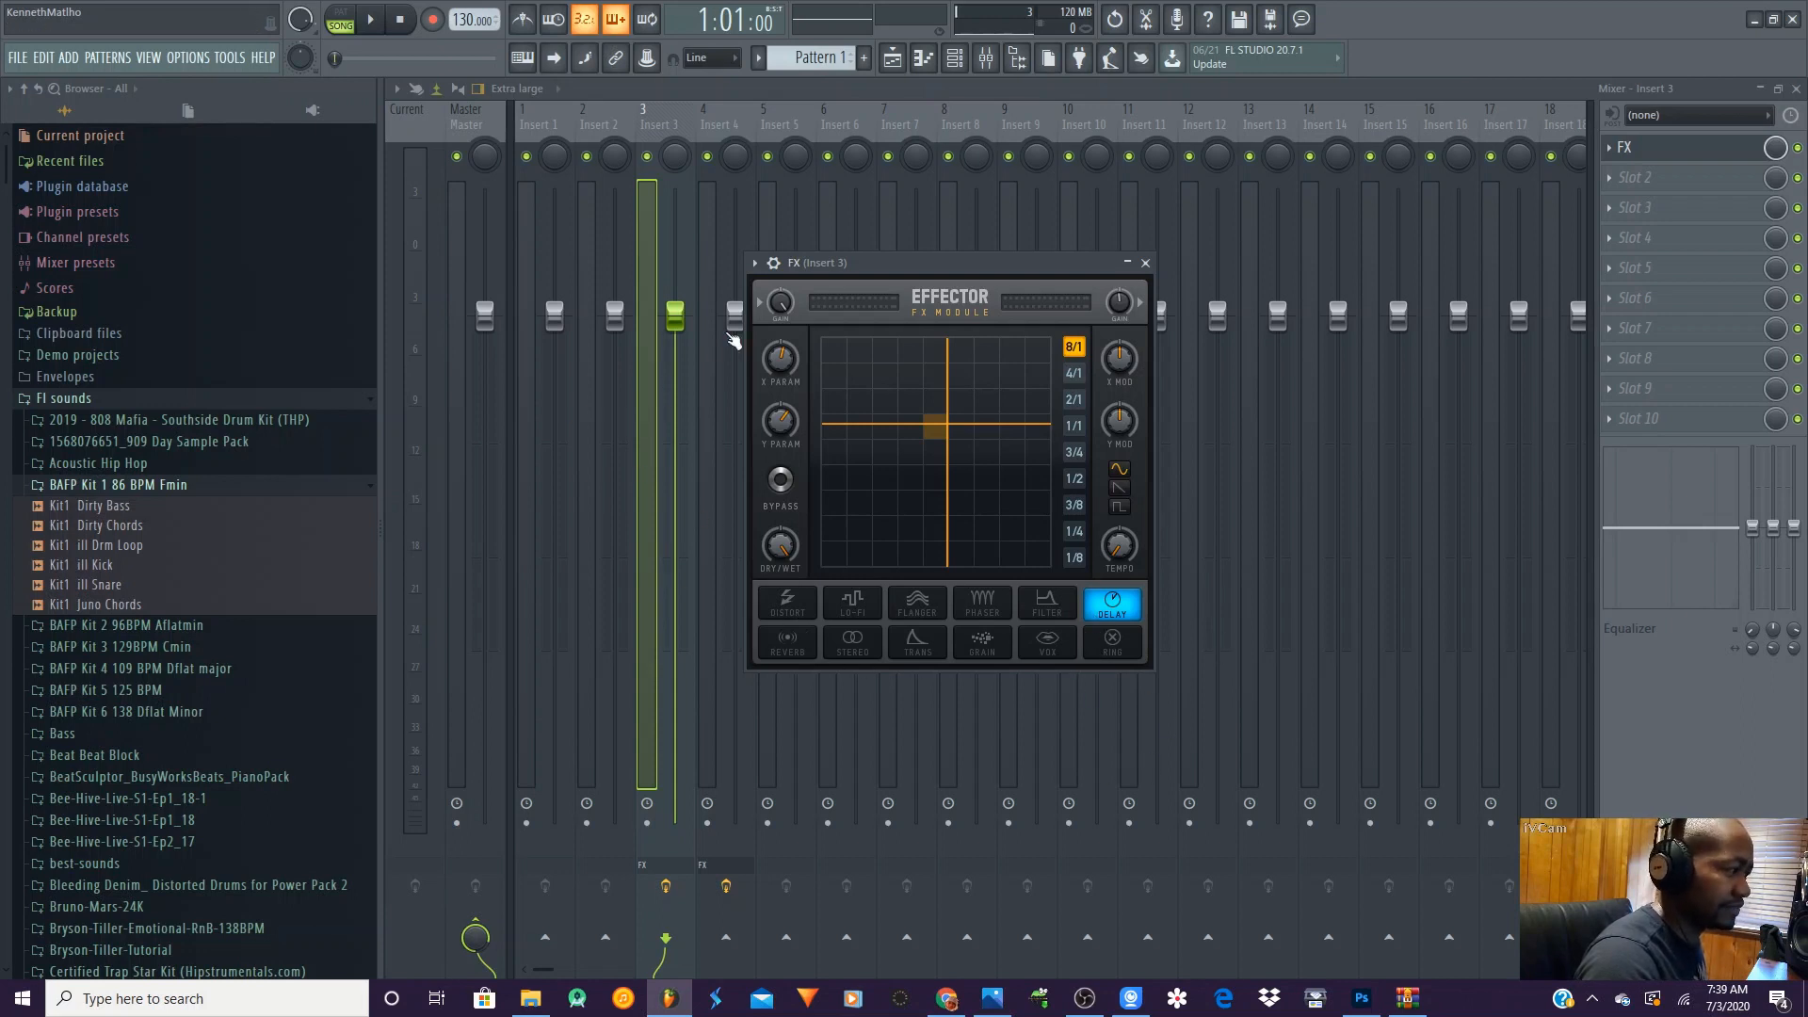
- Set the Delay effect's modulation rate to 4/1, its X parameter to about 76 and its modulation shape to square
click(1074, 373)
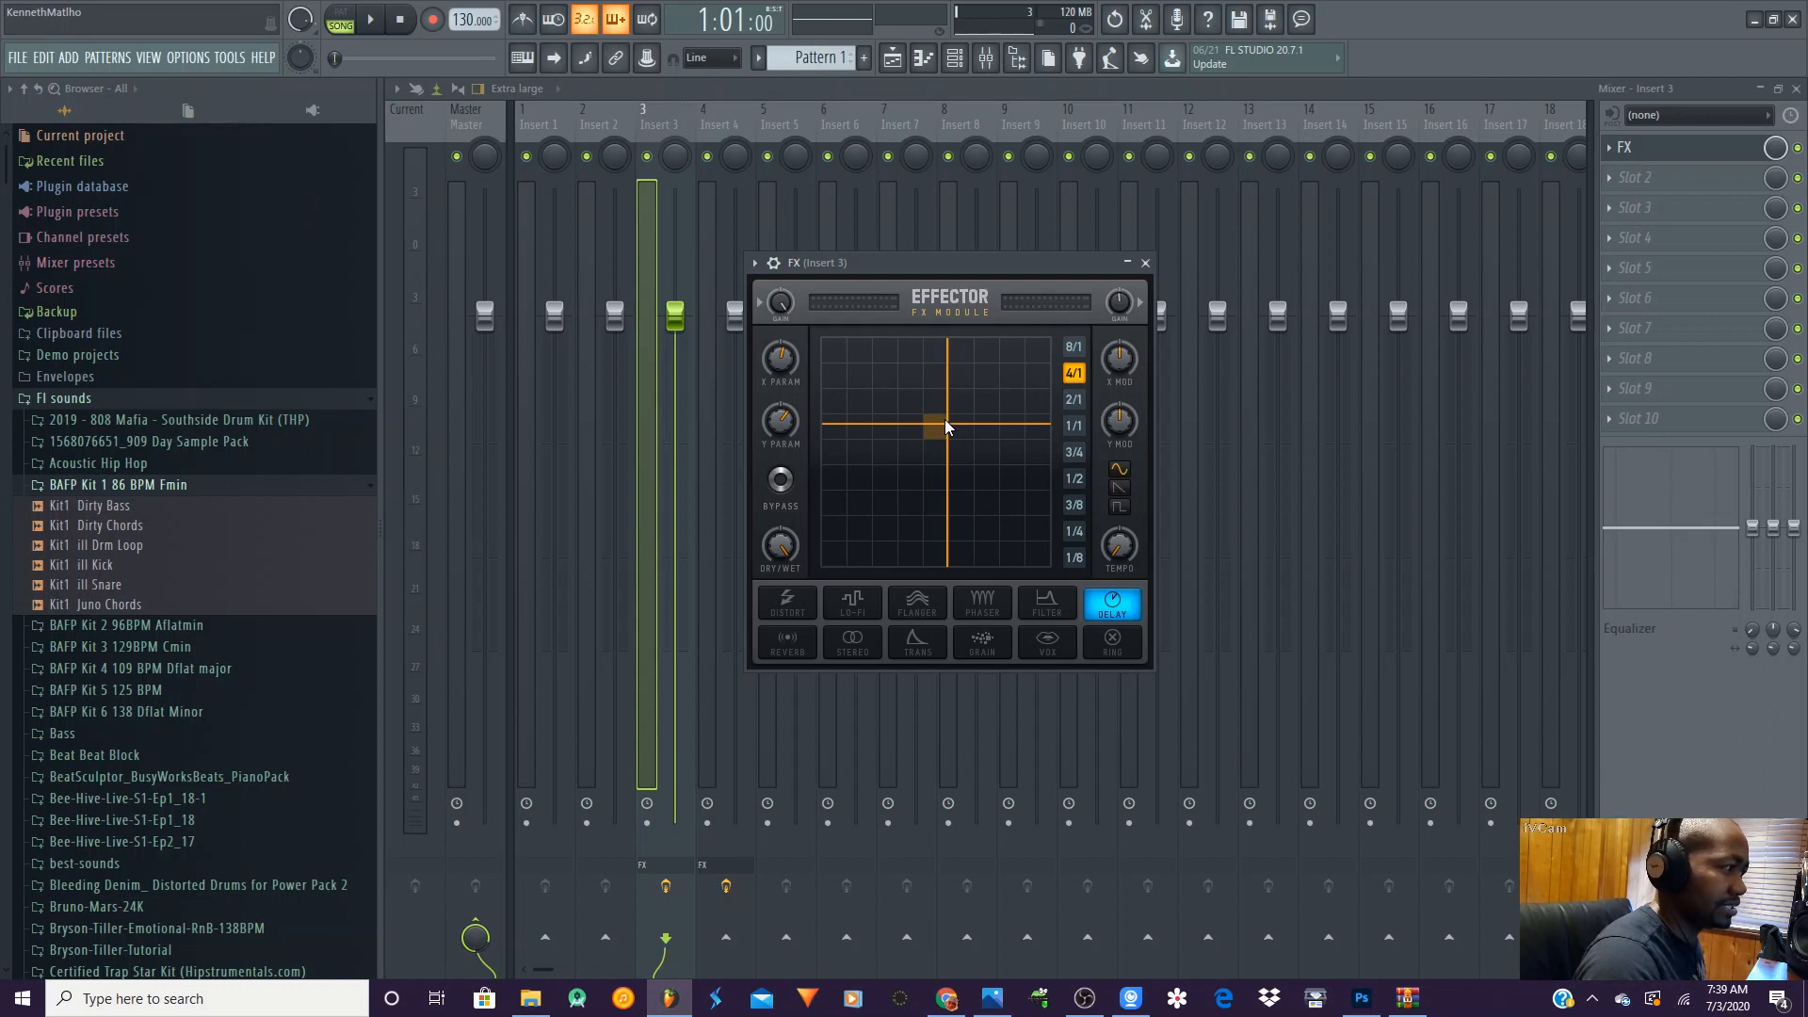
mouse_move(945, 420)
mouse_down()
mouse_move(958, 410)
mouse_move(935, 424)
mouse_move(938, 483)
mouse_move(996, 484)
mouse_up()
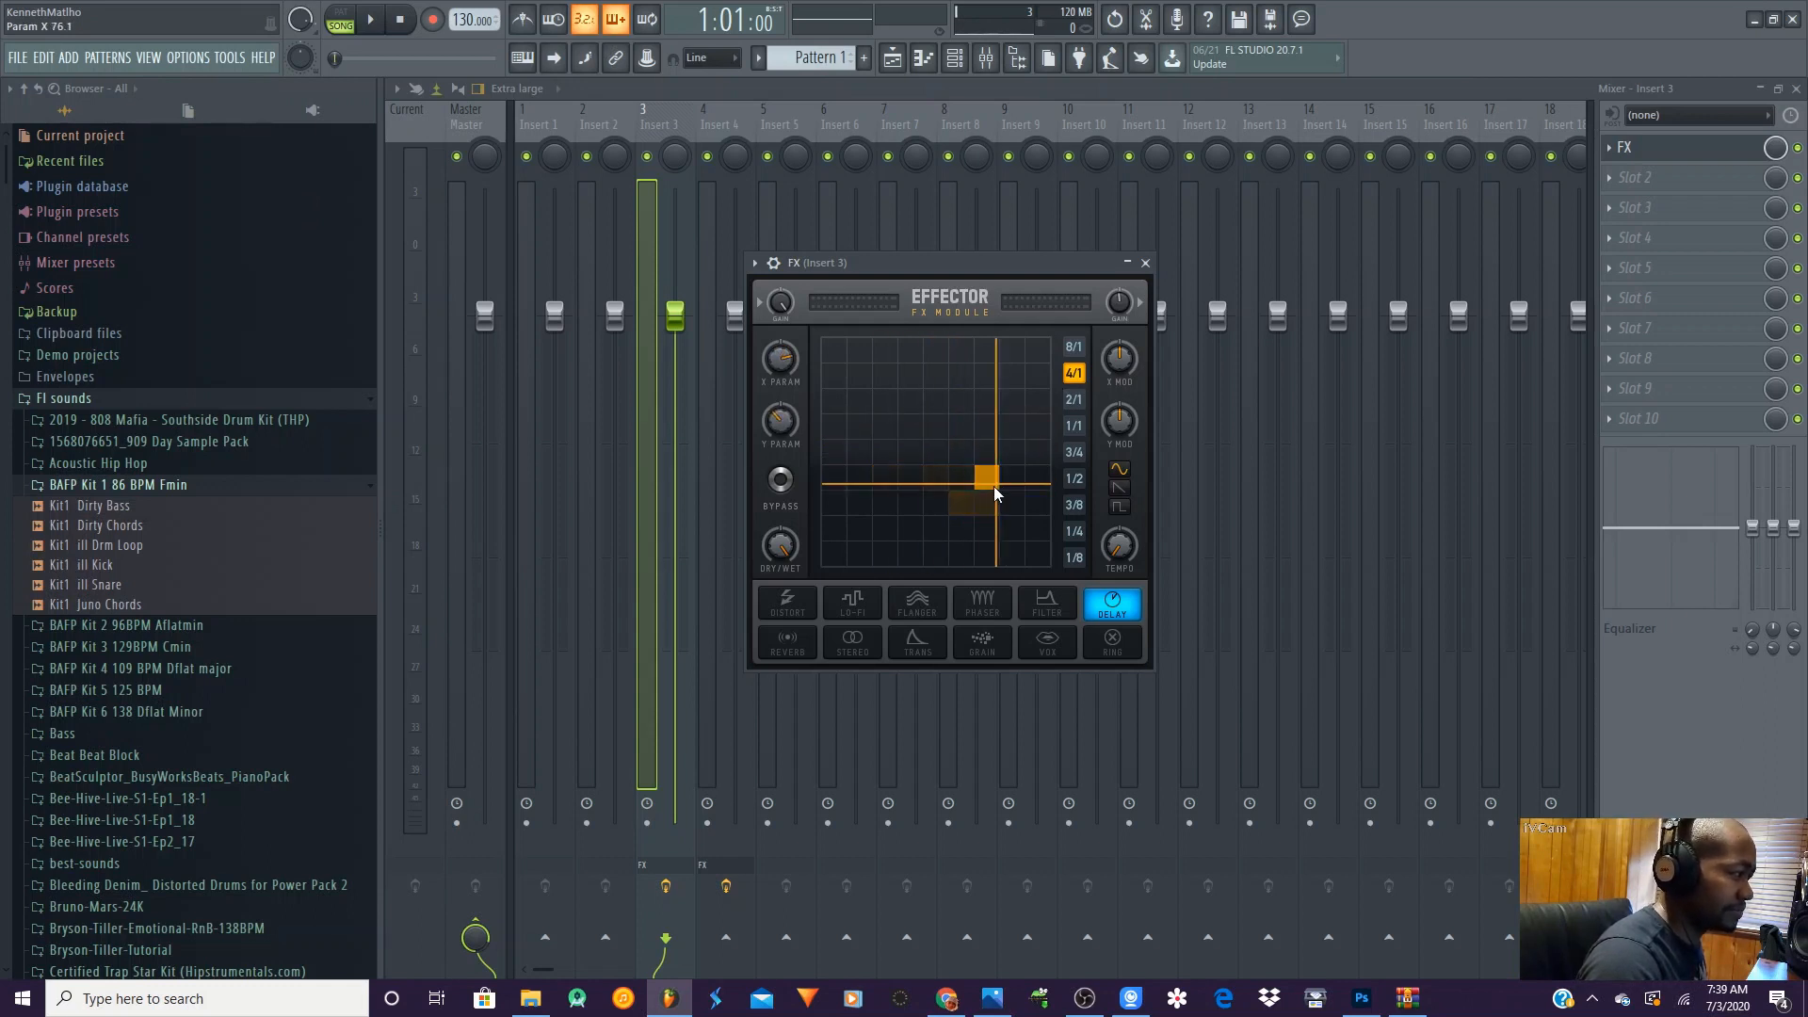
click(1121, 488)
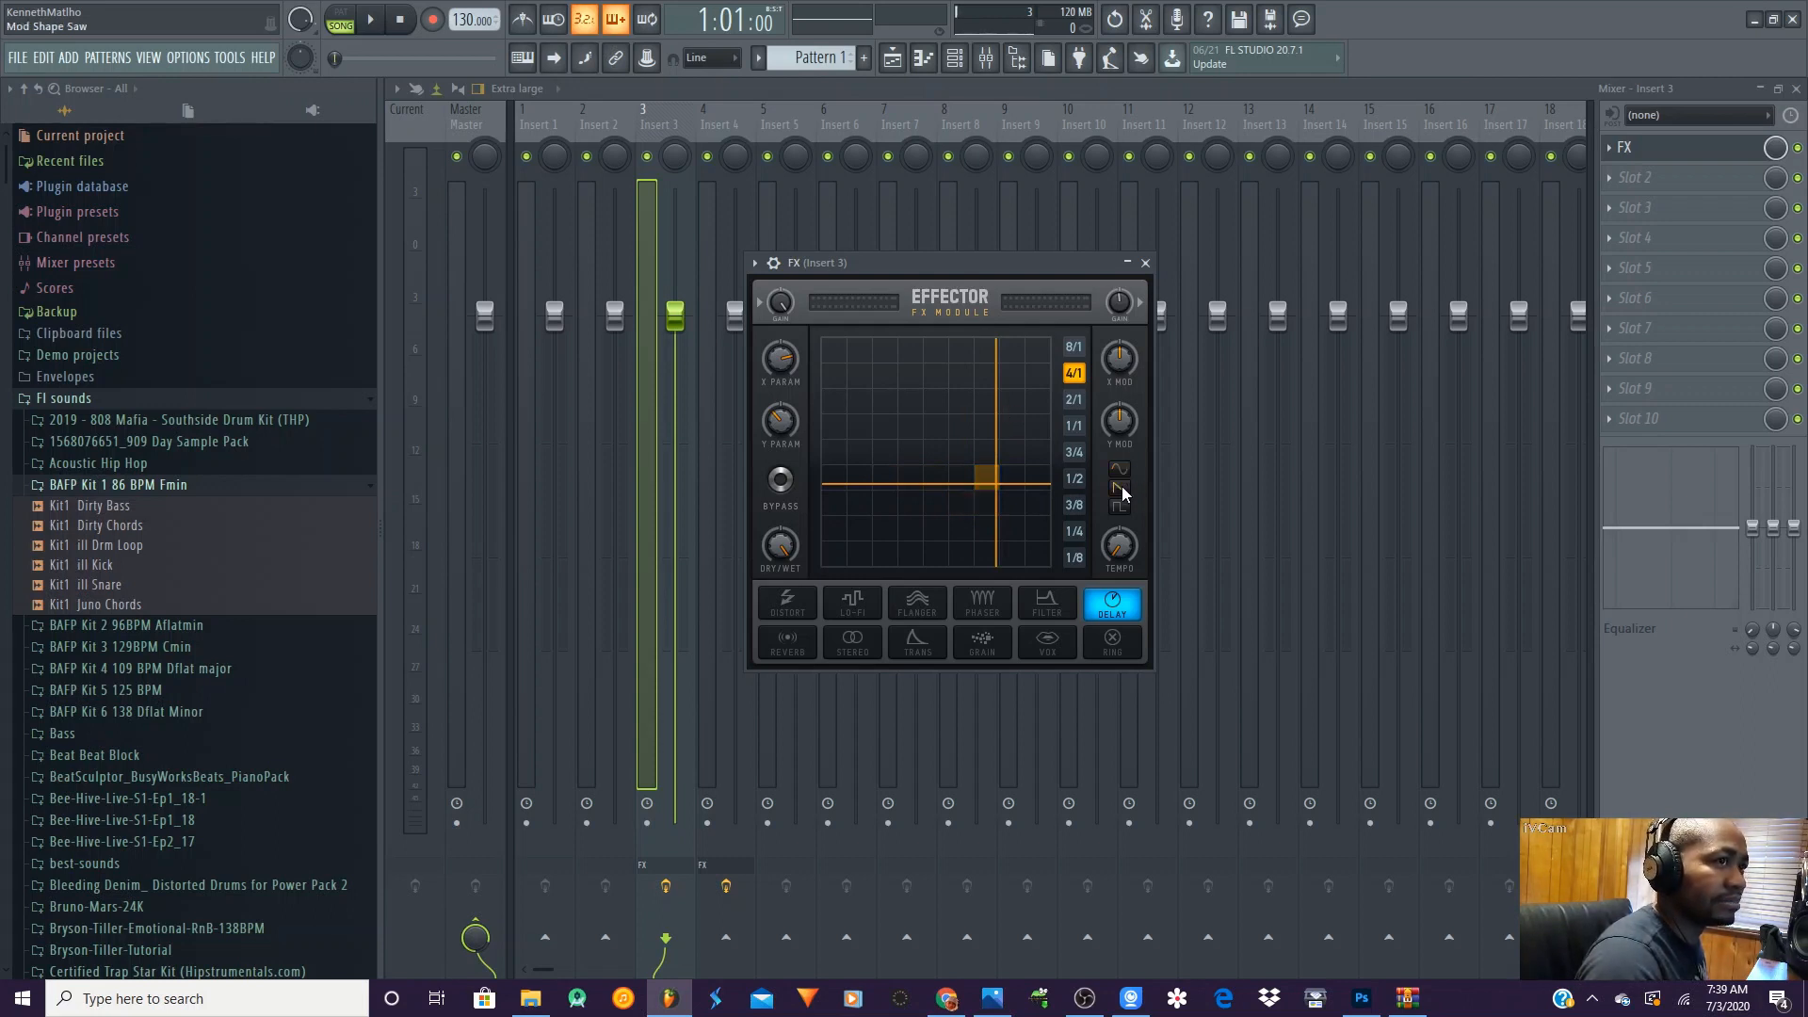
click(1119, 507)
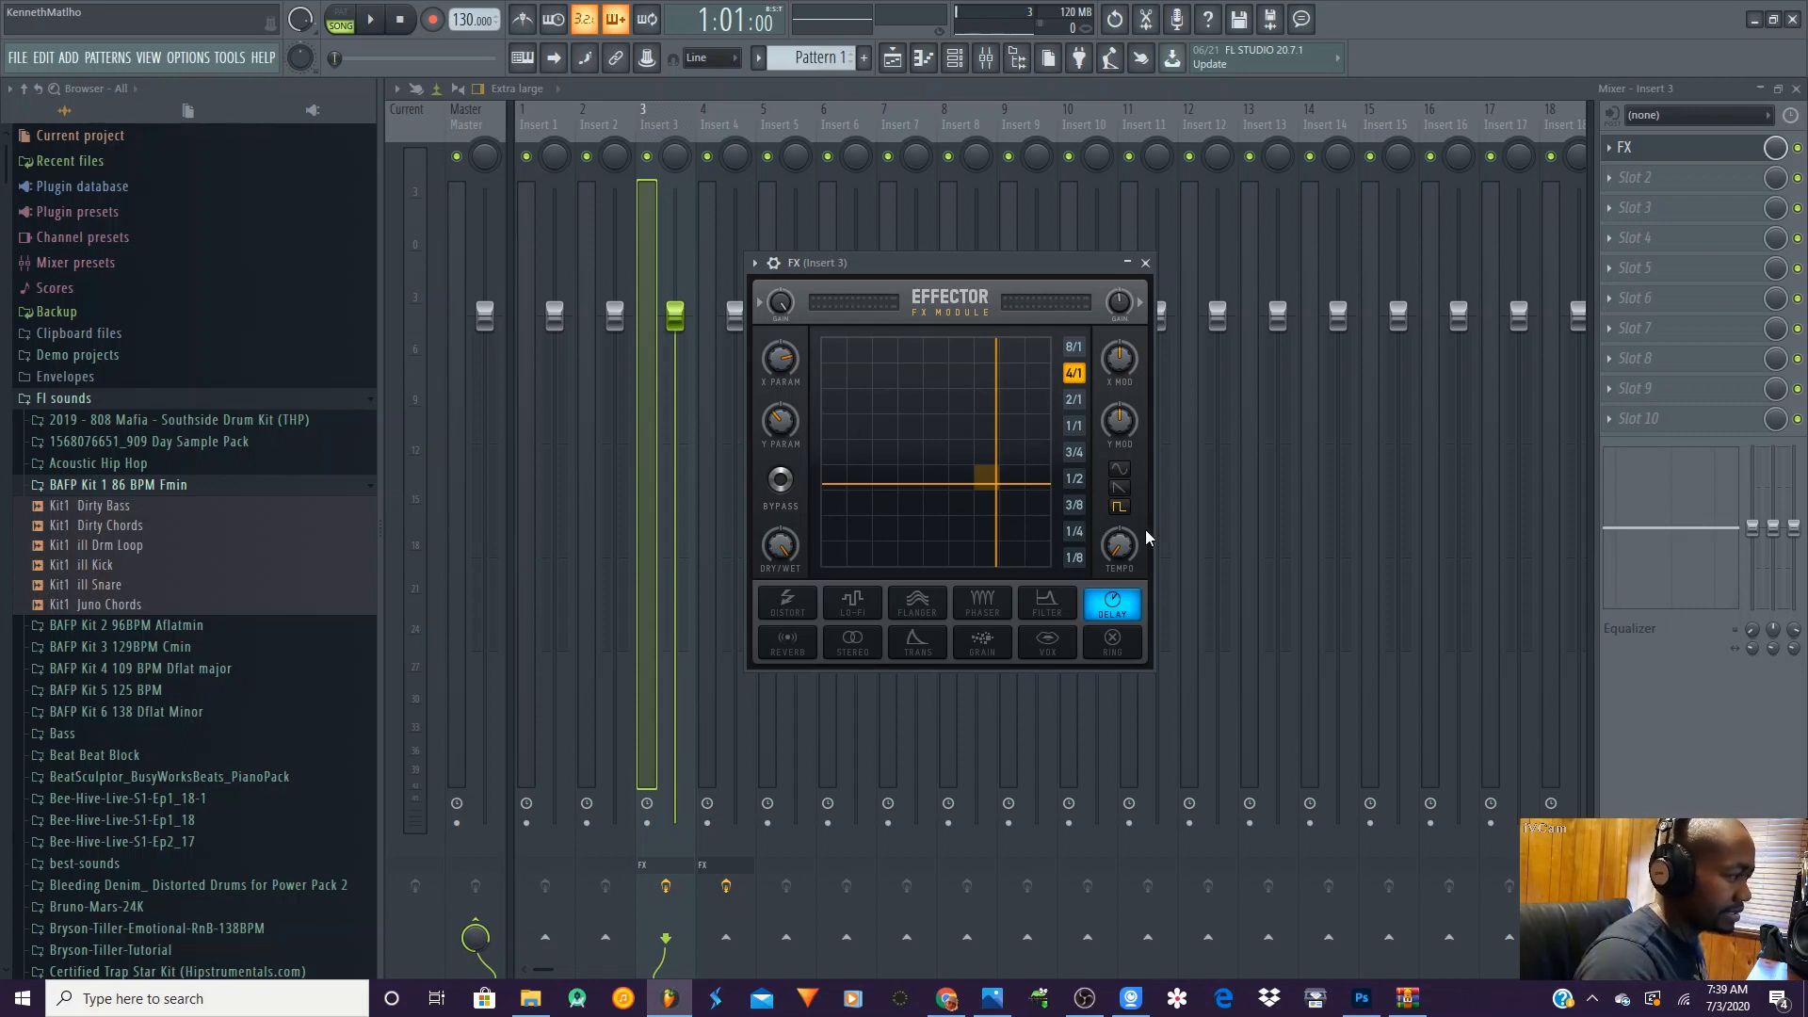
- Play the song and adjust the Delay effect with the Y parameter at about 31 and a modulation rate of 8/1
click(377, 26)
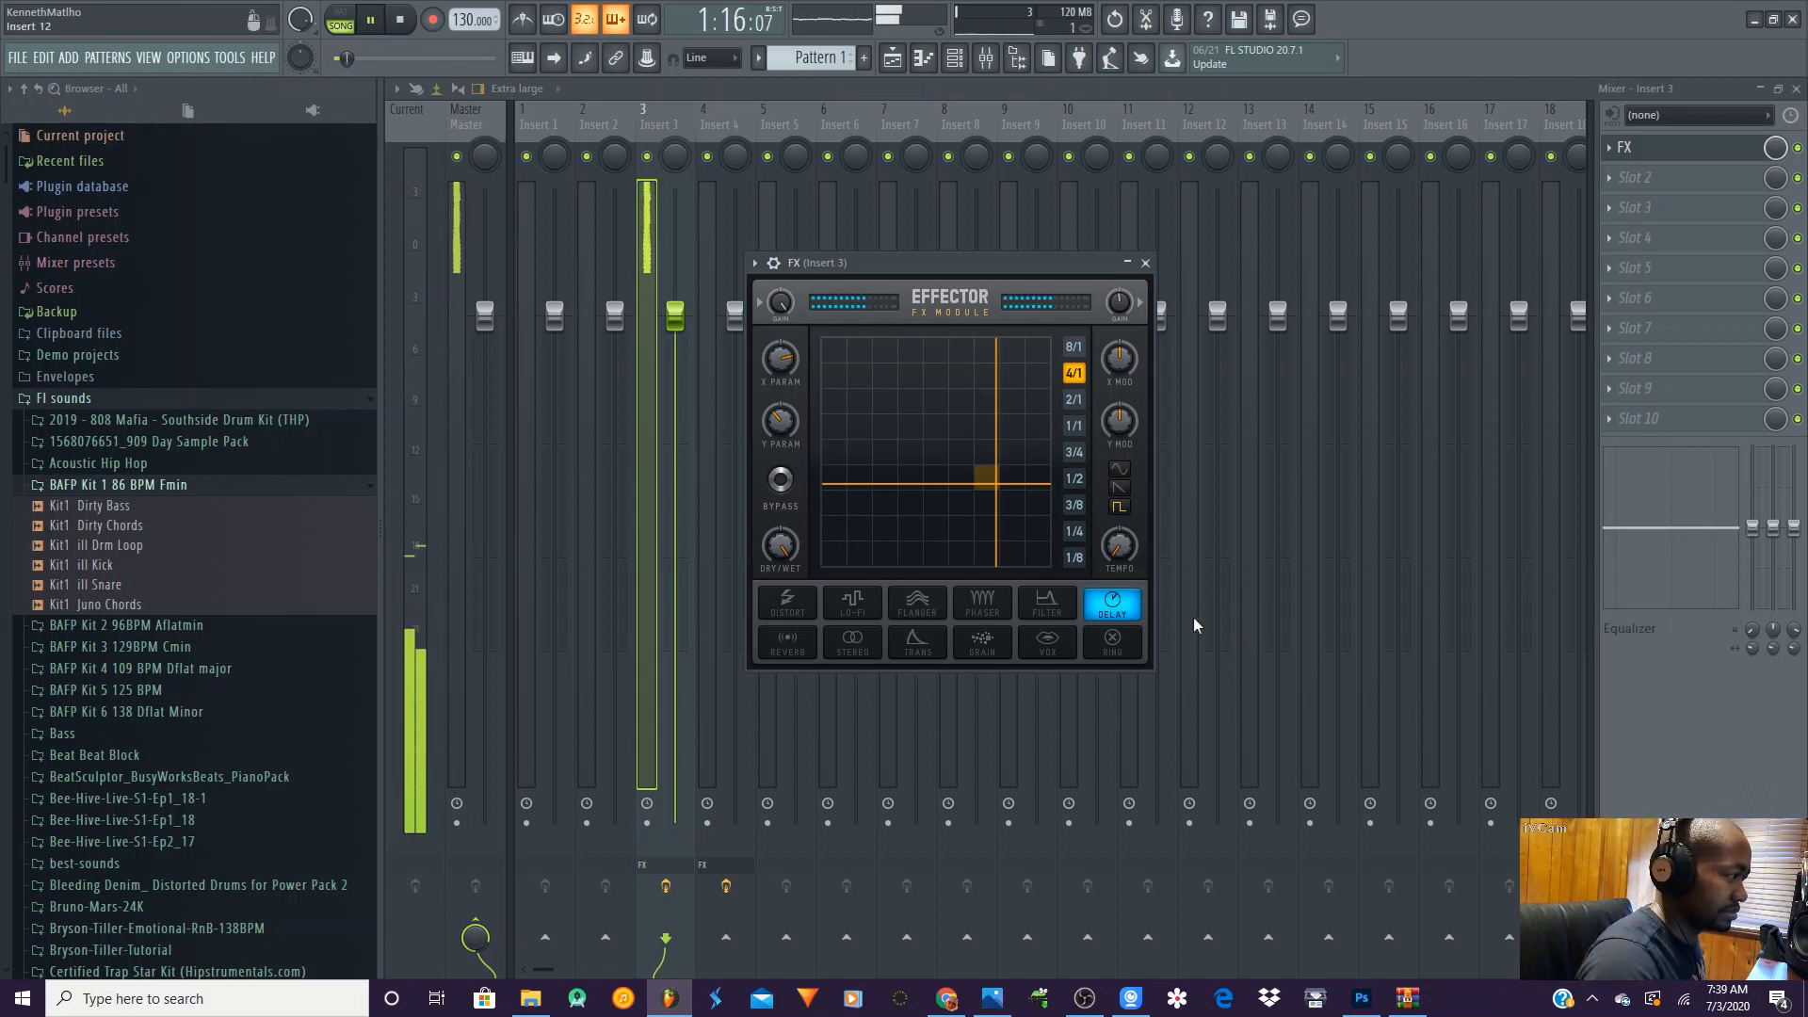
drag(994, 483, 1042, 504)
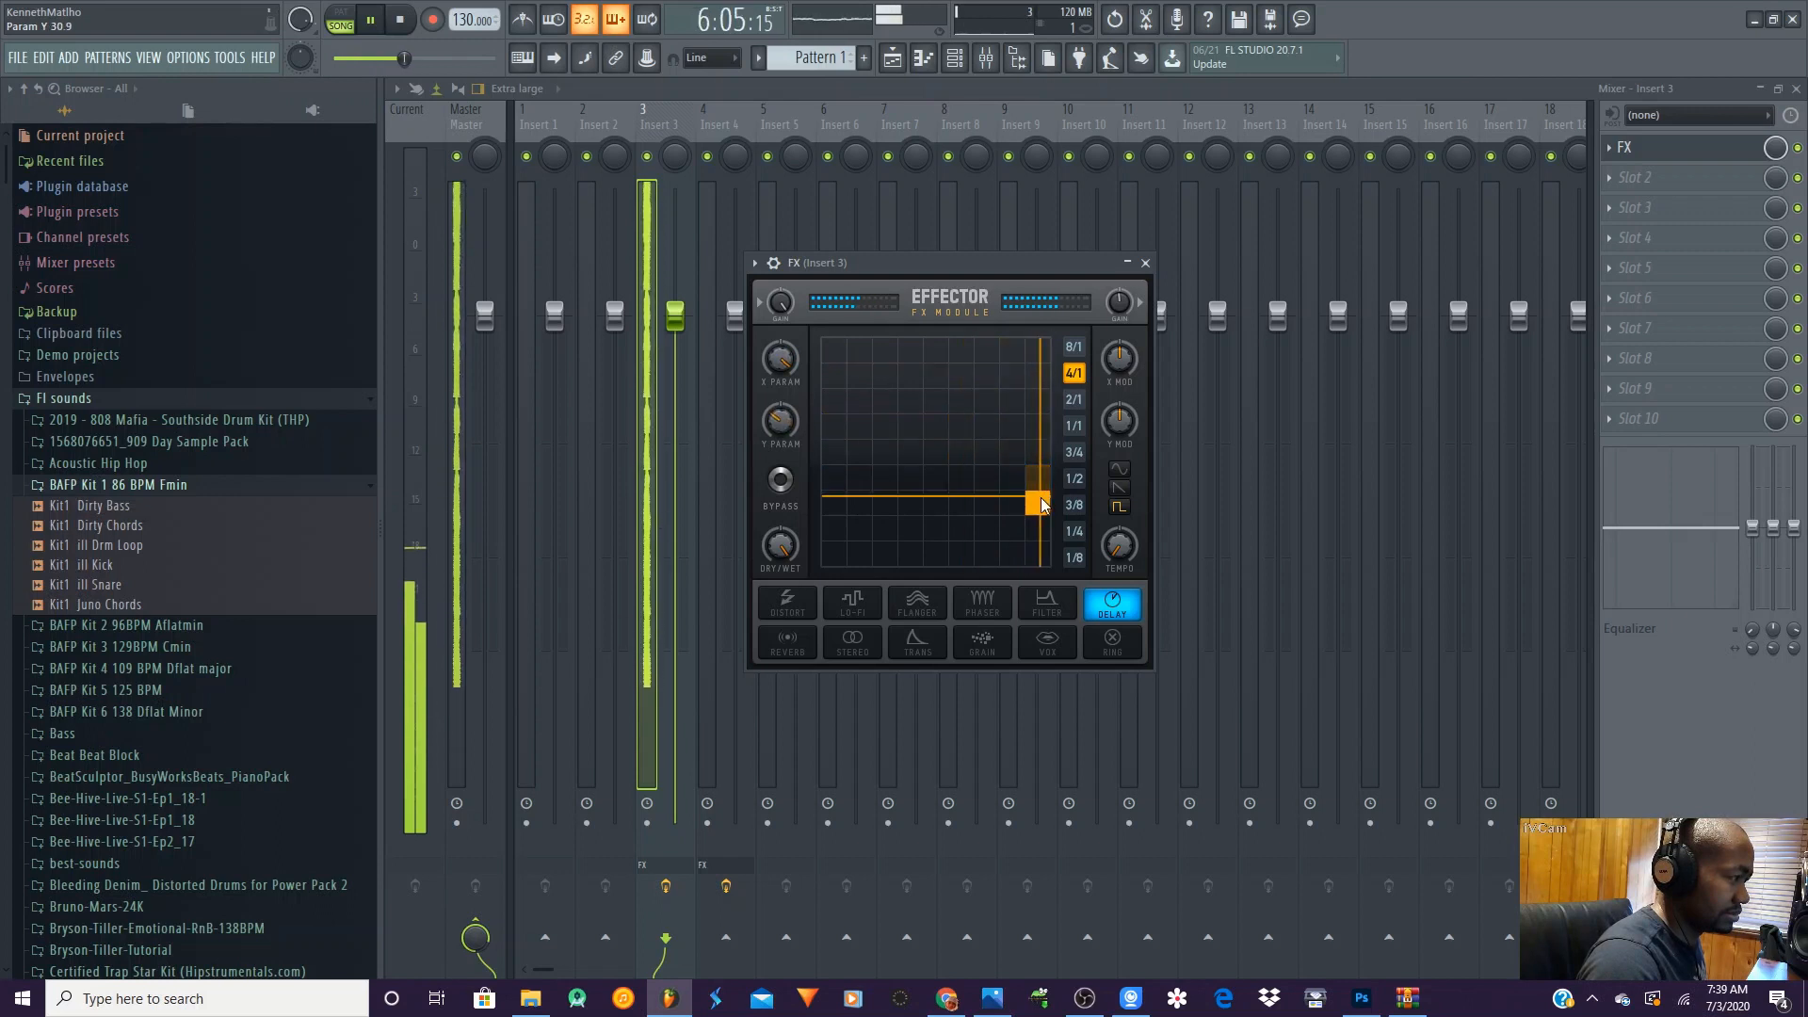
click(1073, 347)
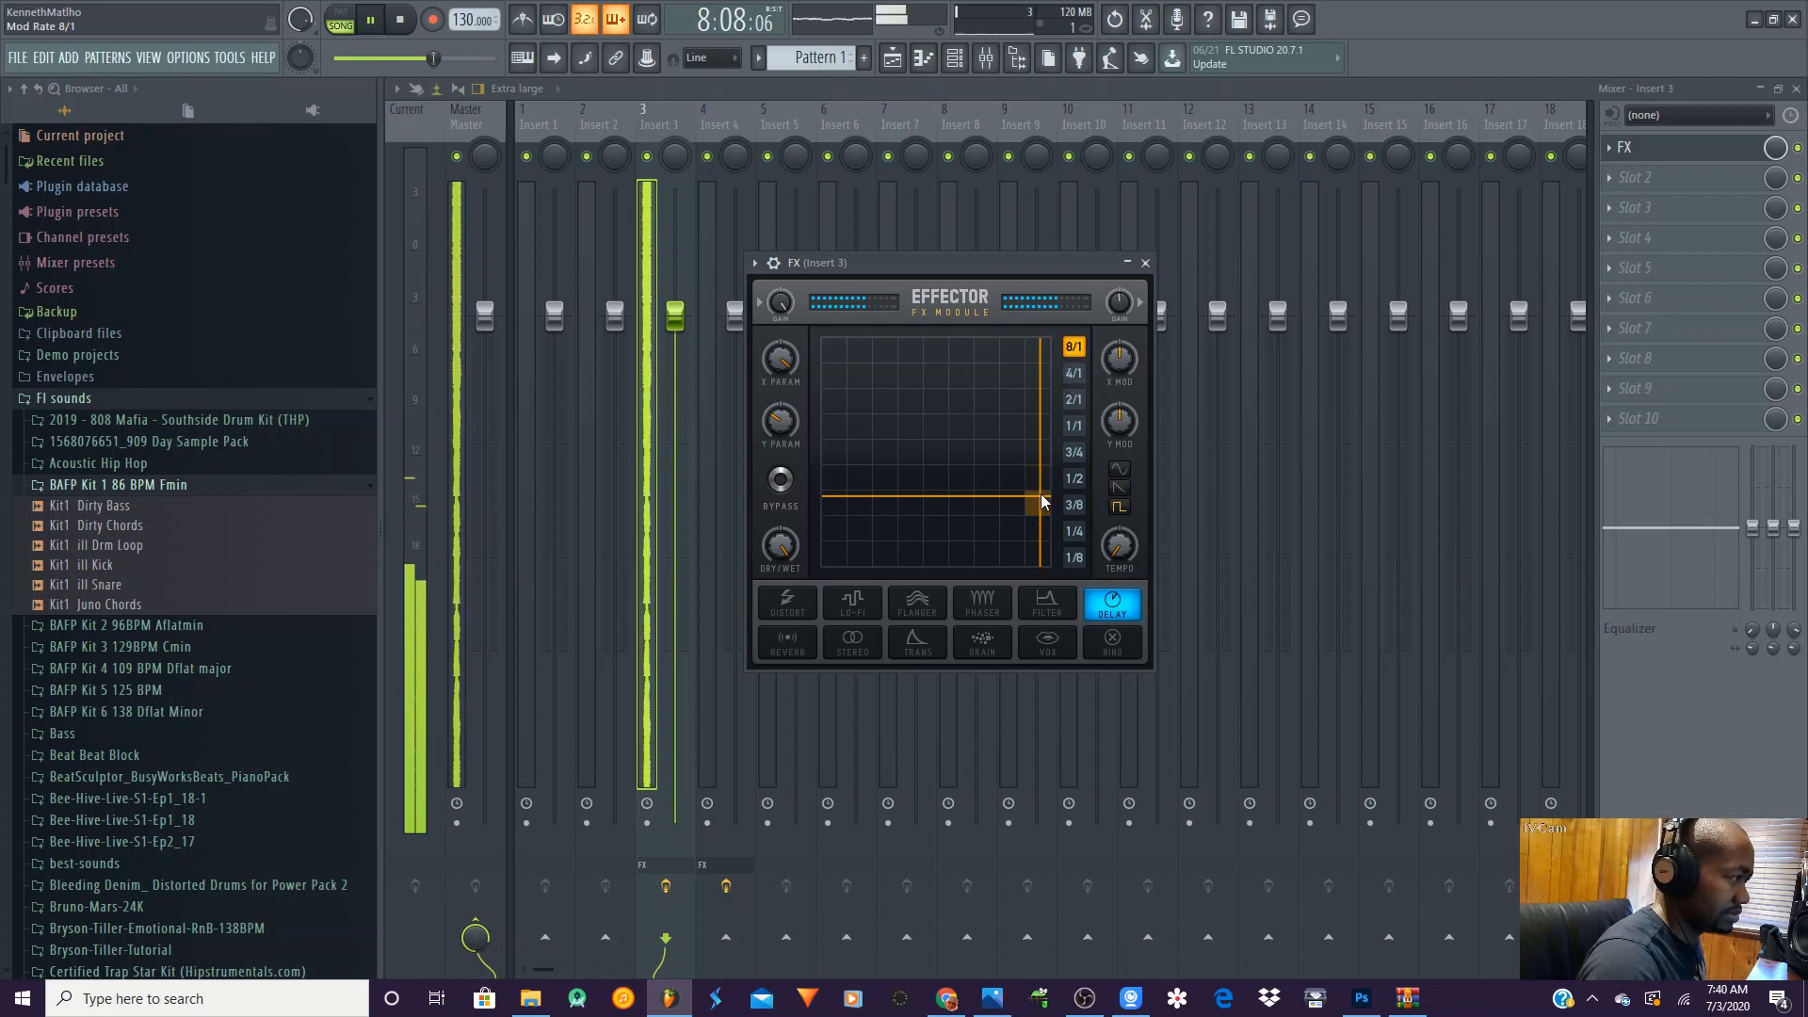
- Audition the Ring effect while moving the XY point to the pad's upper-right corner, and switch to the Vox effect
click(1114, 643)
drag(1042, 516, 1049, 357)
click(1047, 642)
- Audition the Grain effect at modulation rates 4/1 and 3/4, moving the X parameter to about 65
click(984, 645)
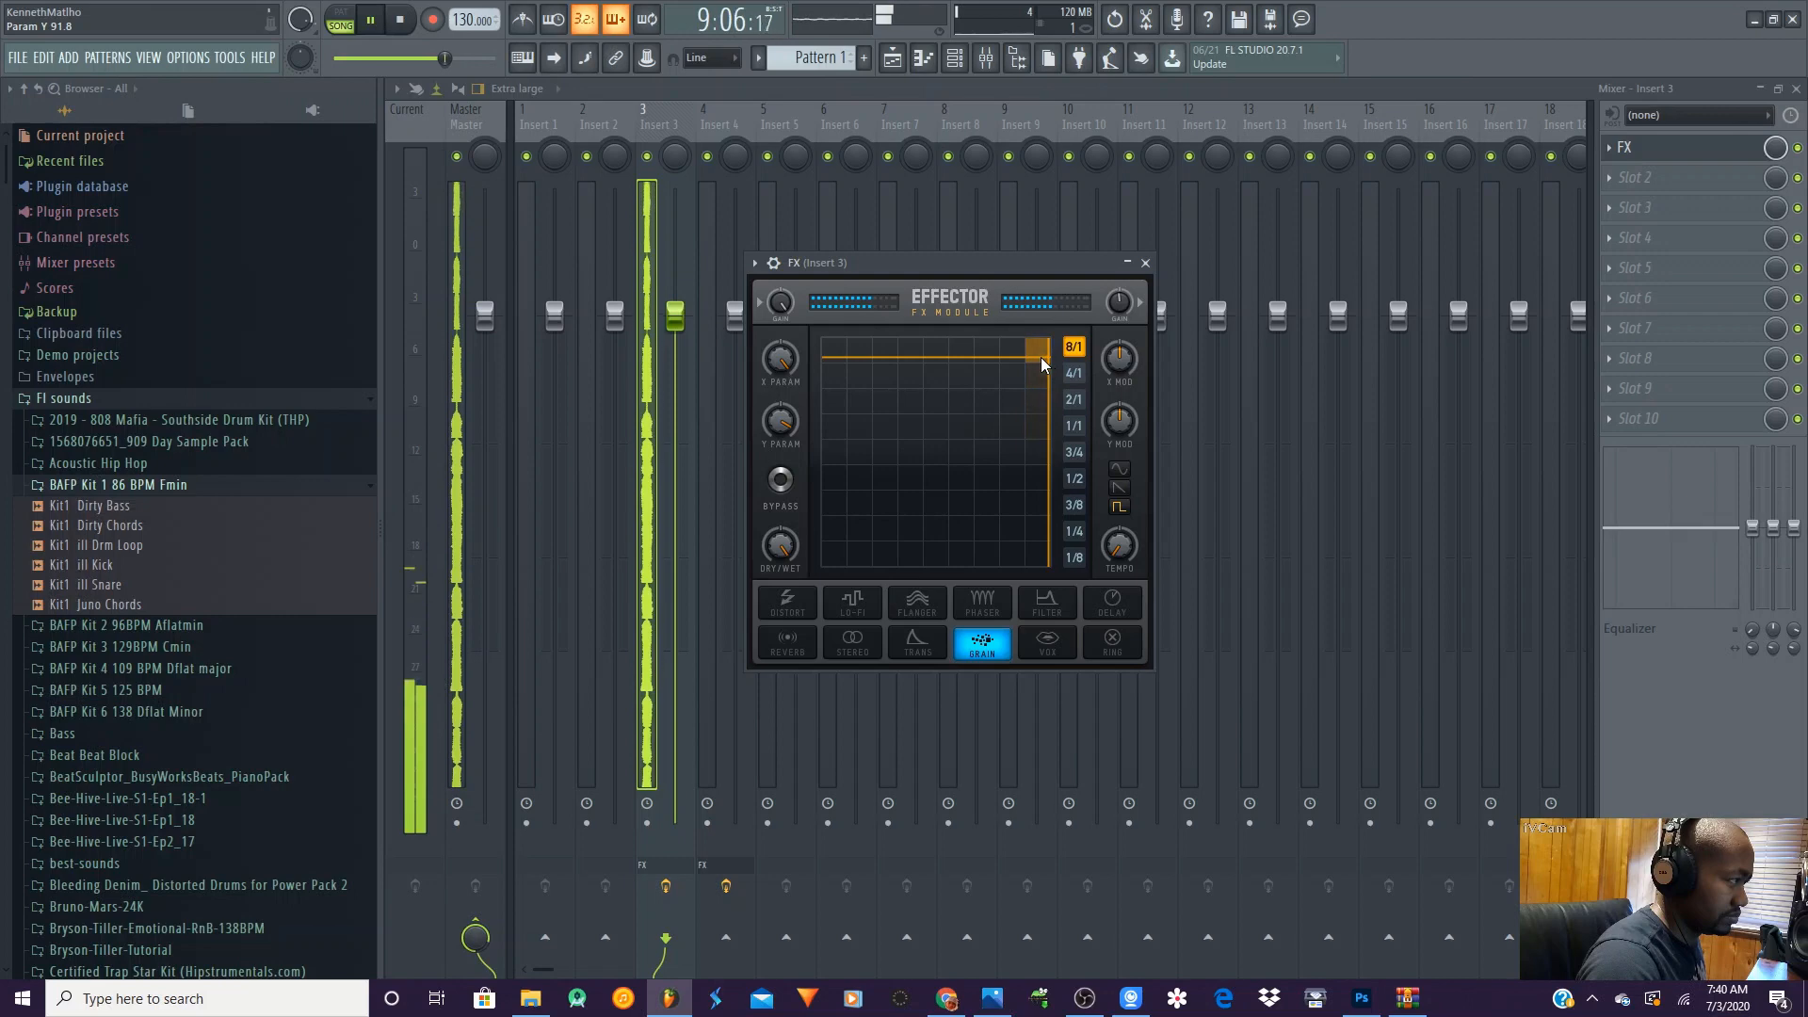
click(1079, 378)
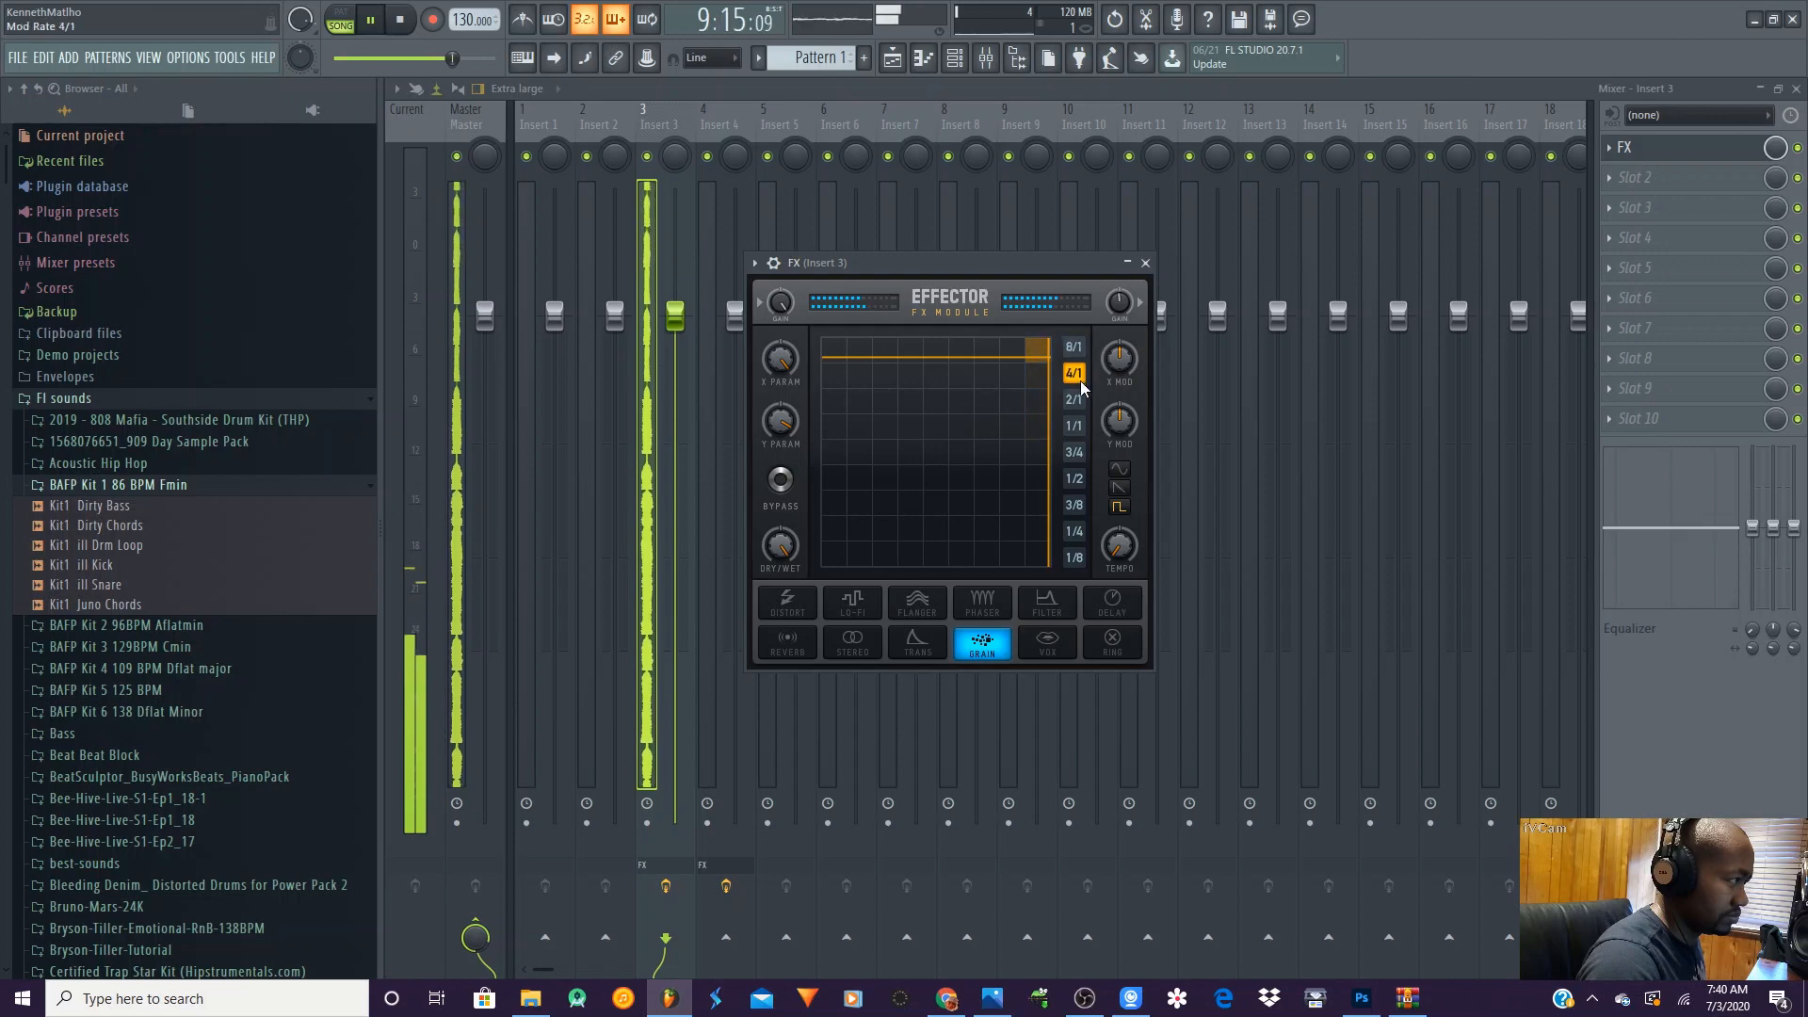
click(1076, 452)
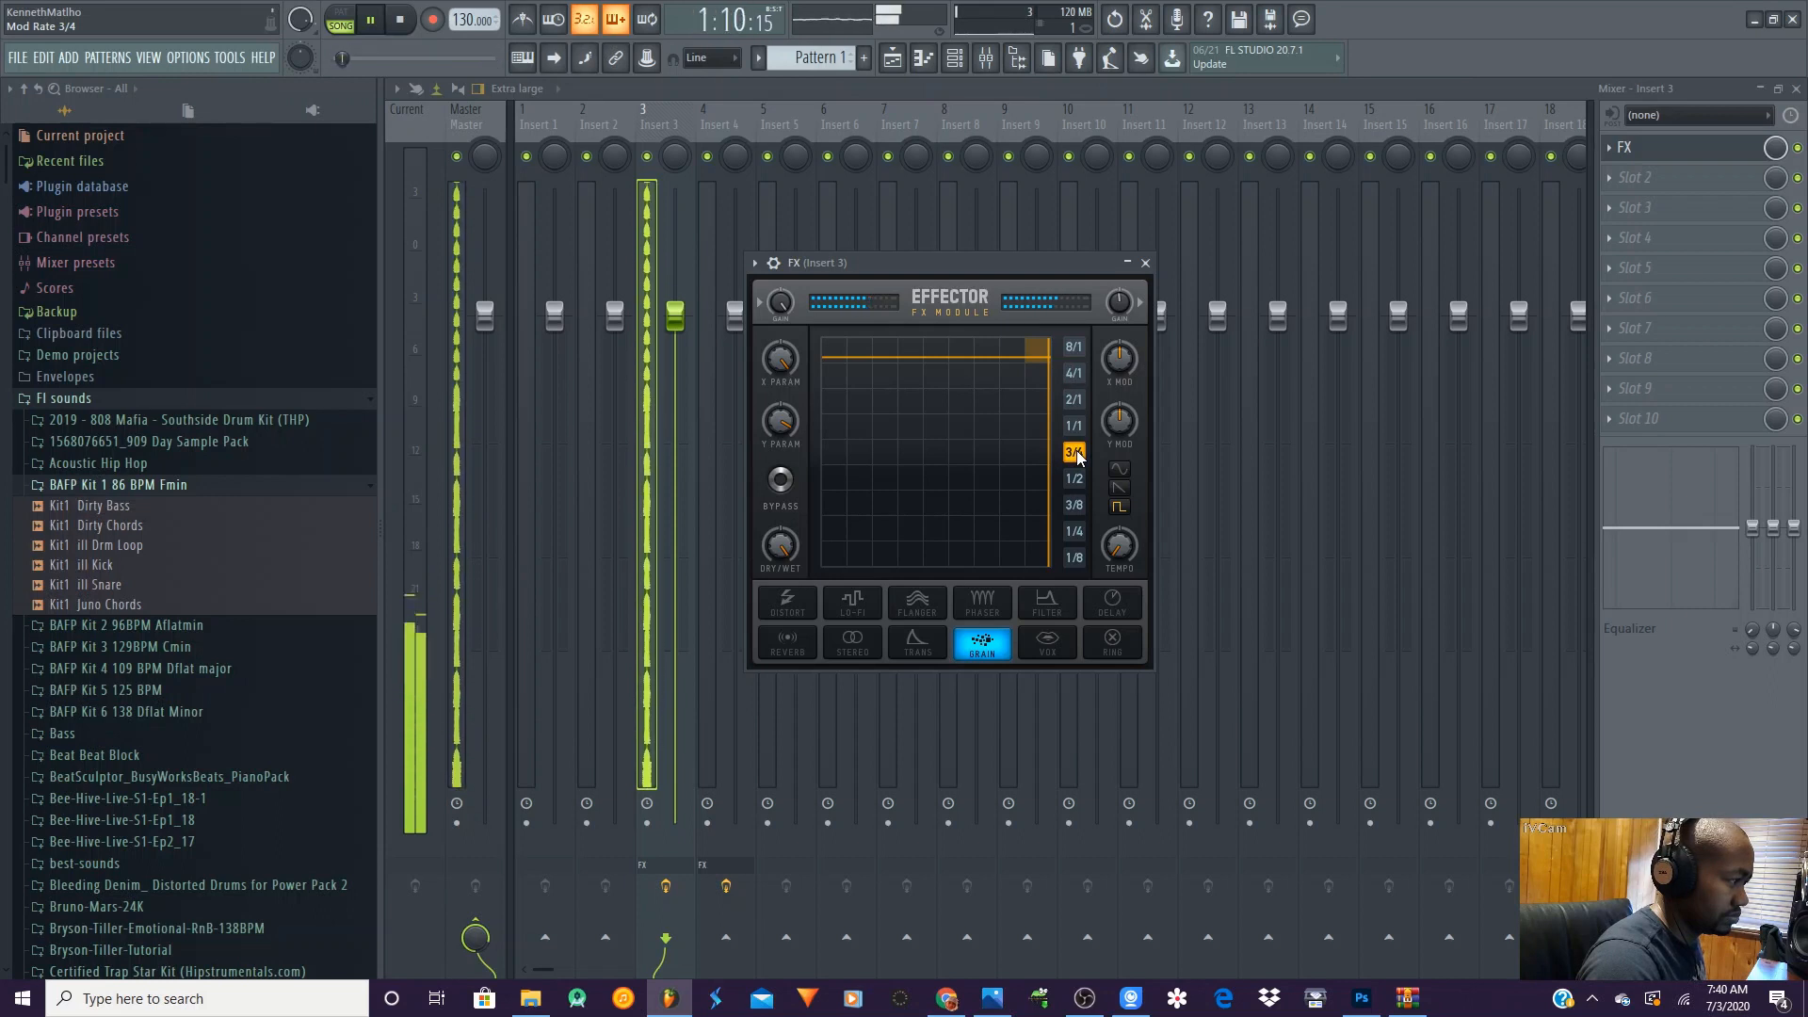
drag(1013, 410, 972, 388)
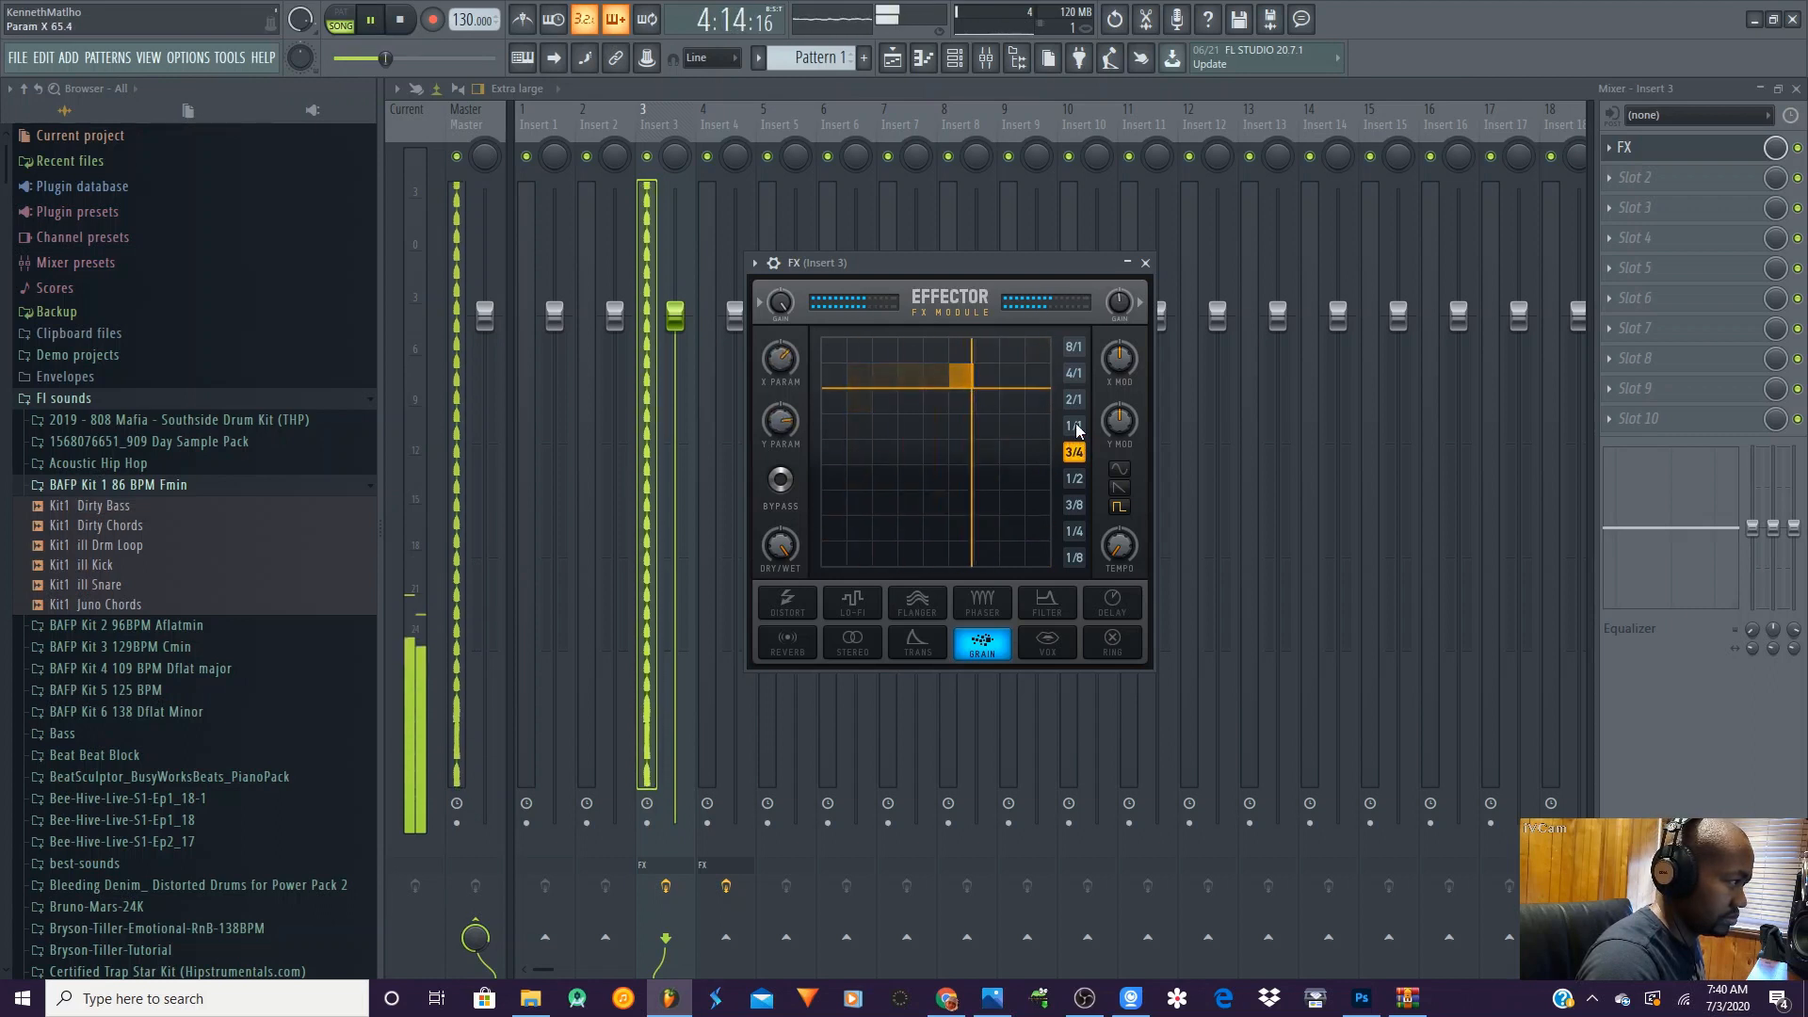
- Vary the Grain effect with a modulation rate of 3/8 and 8/1, lowering the Y parameter to about 42
click(1080, 506)
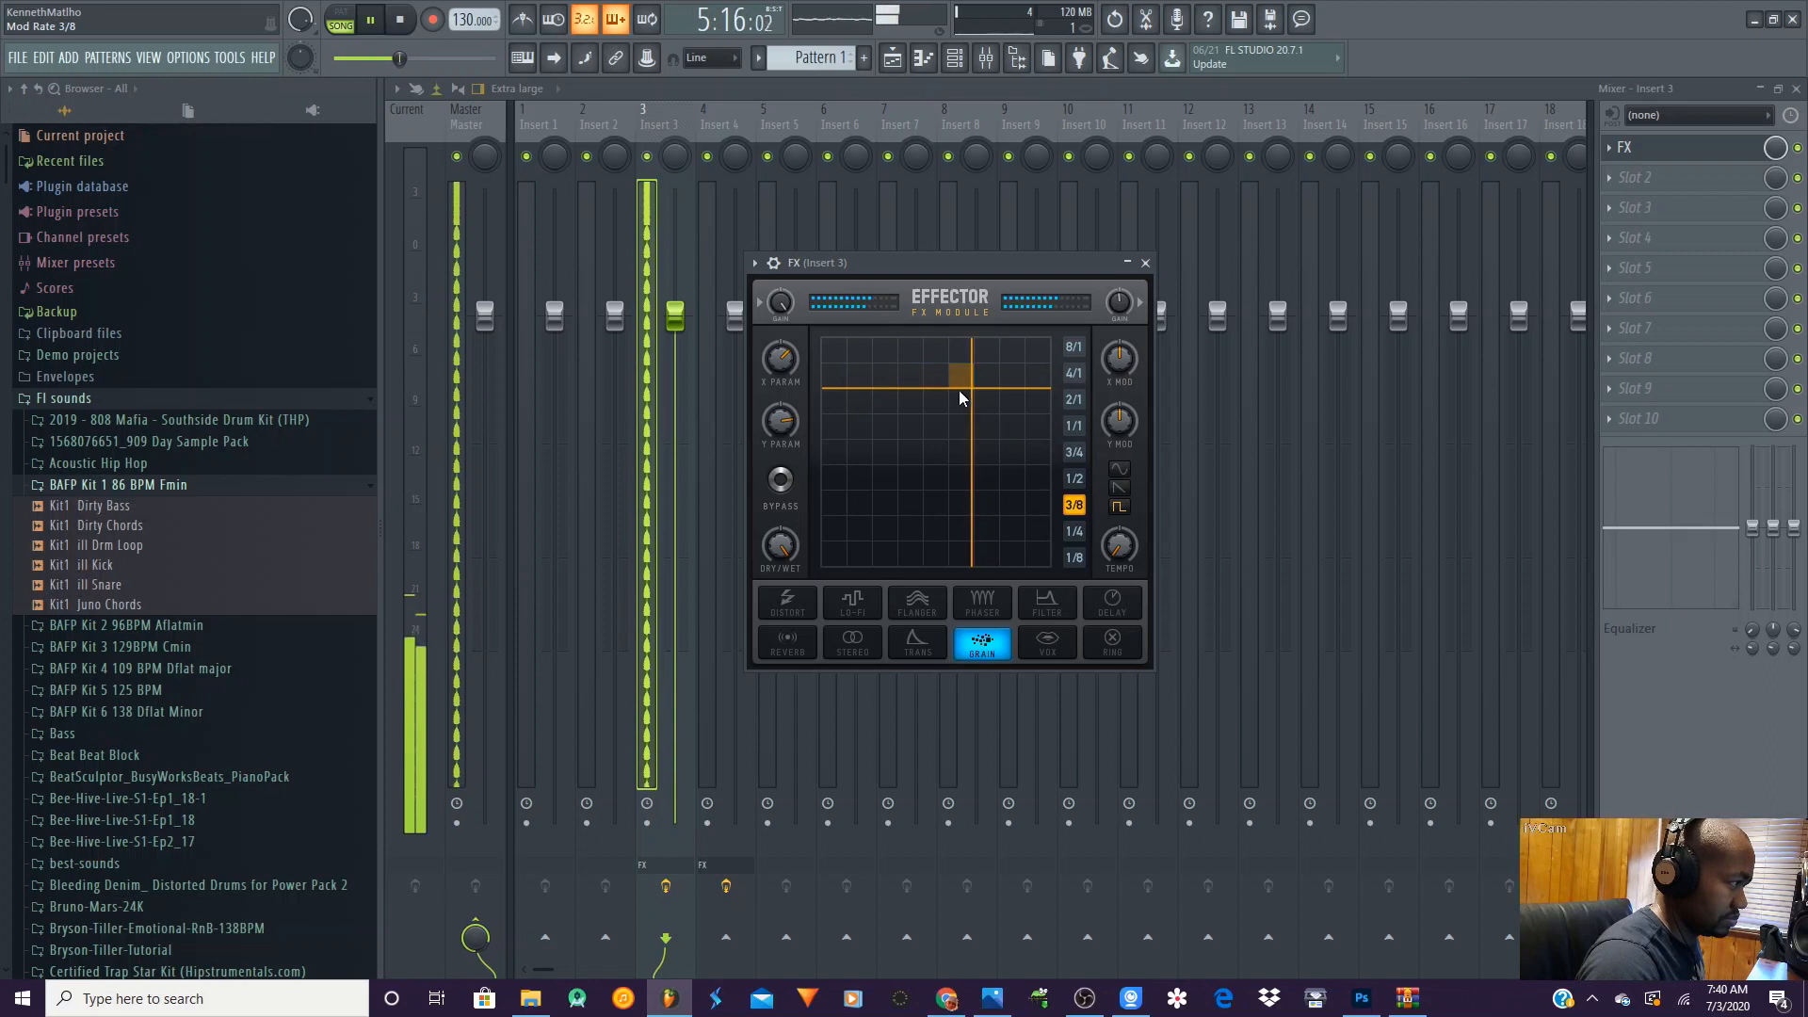
drag(959, 391, 891, 470)
click(1073, 346)
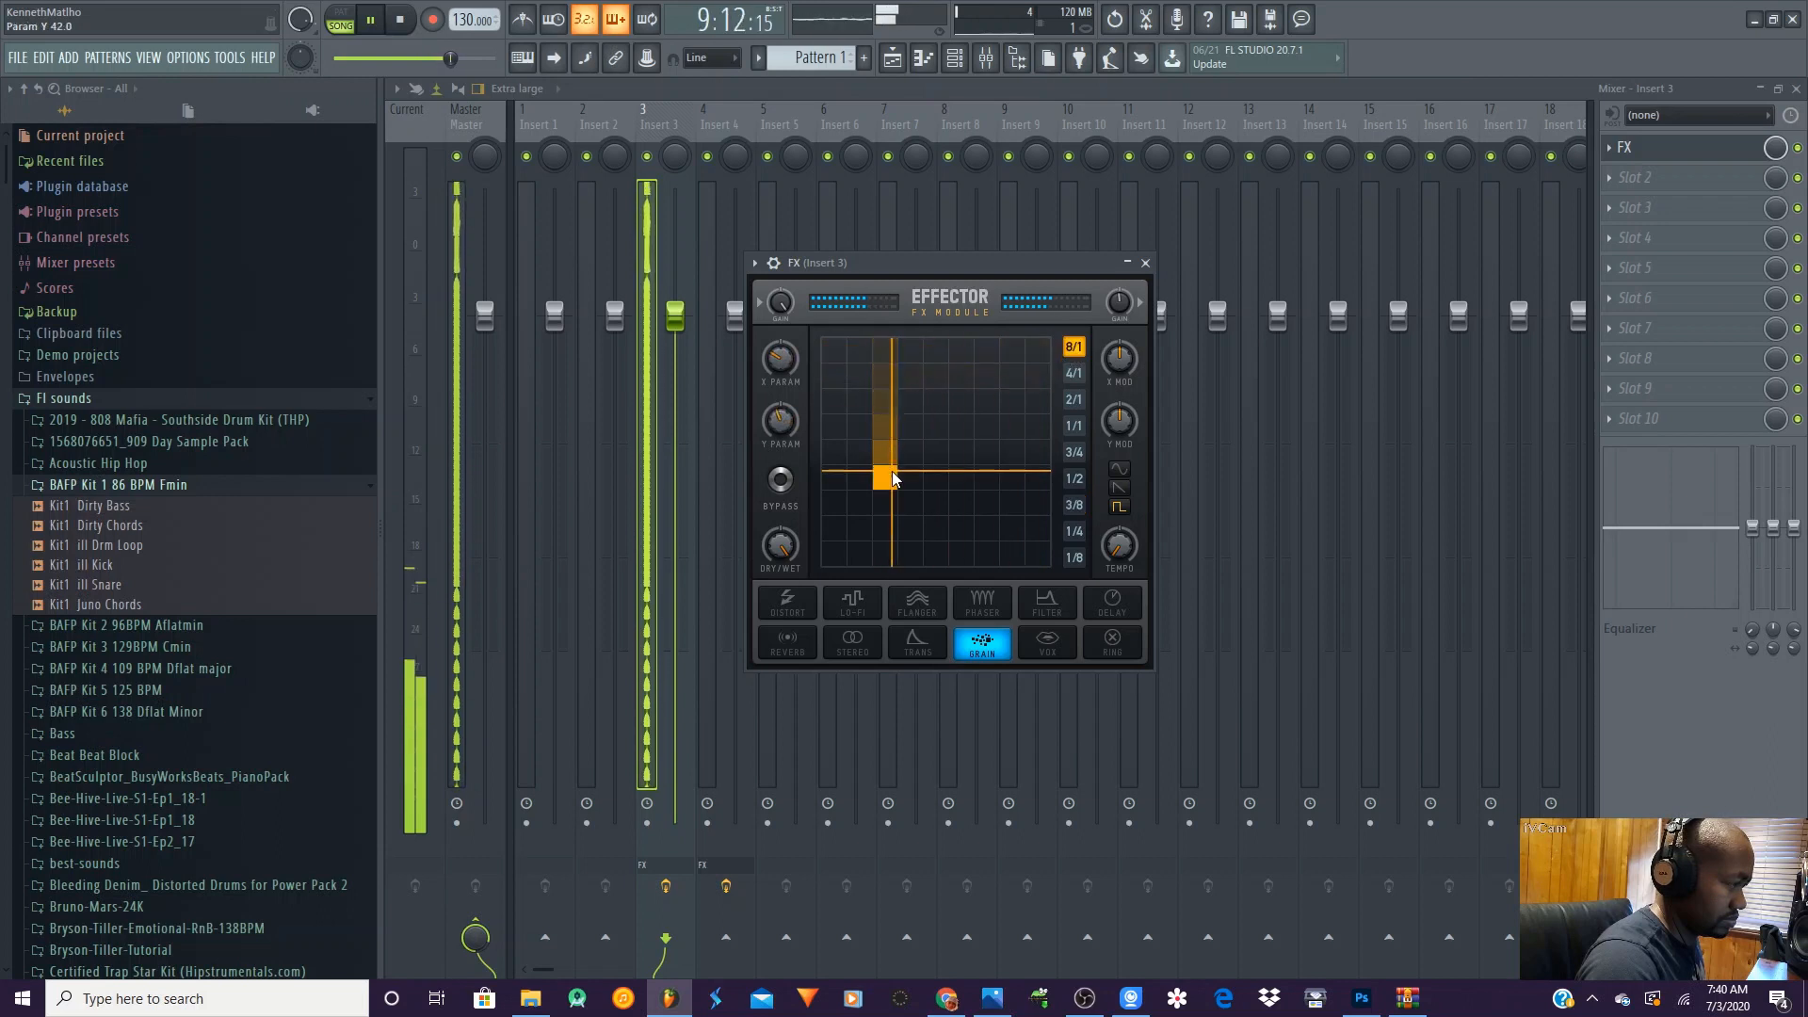
- Audition the Trans effect, moving the X parameter to about 88 at modulation rate 1/8 and the XY point to the lower-right corner
click(918, 640)
drag(914, 504, 969, 387)
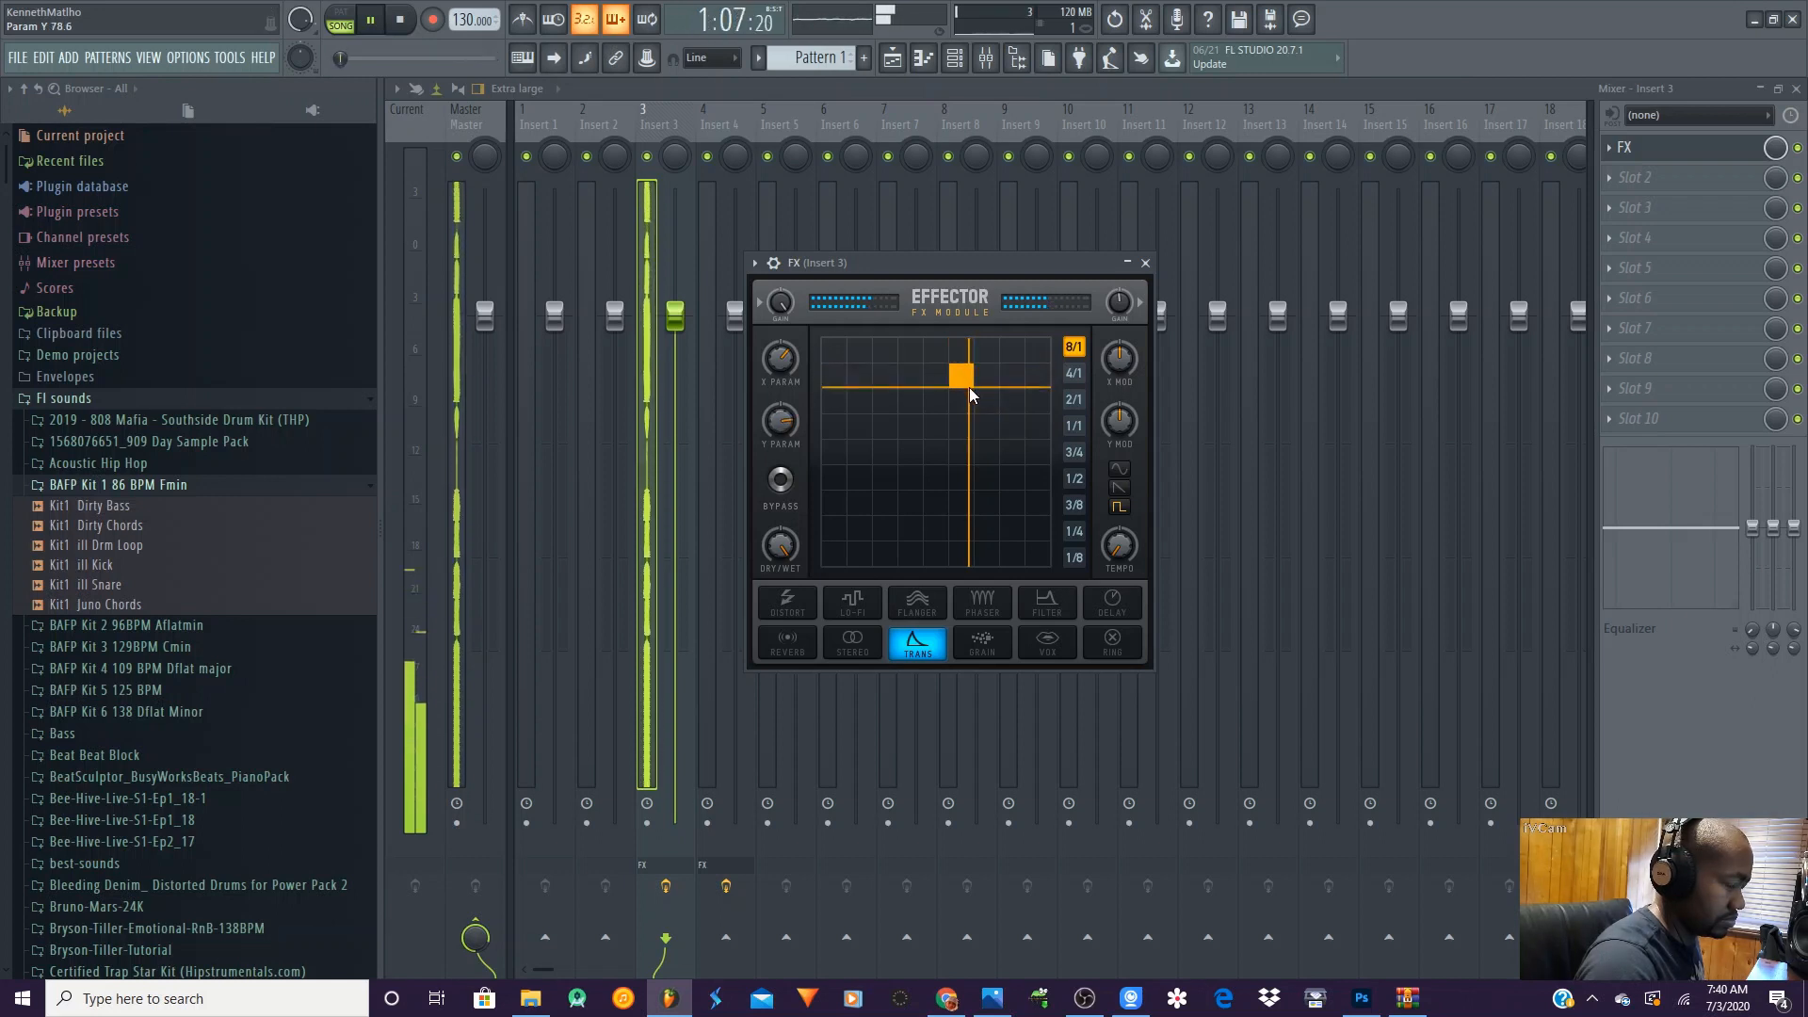
drag(969, 387, 1025, 439)
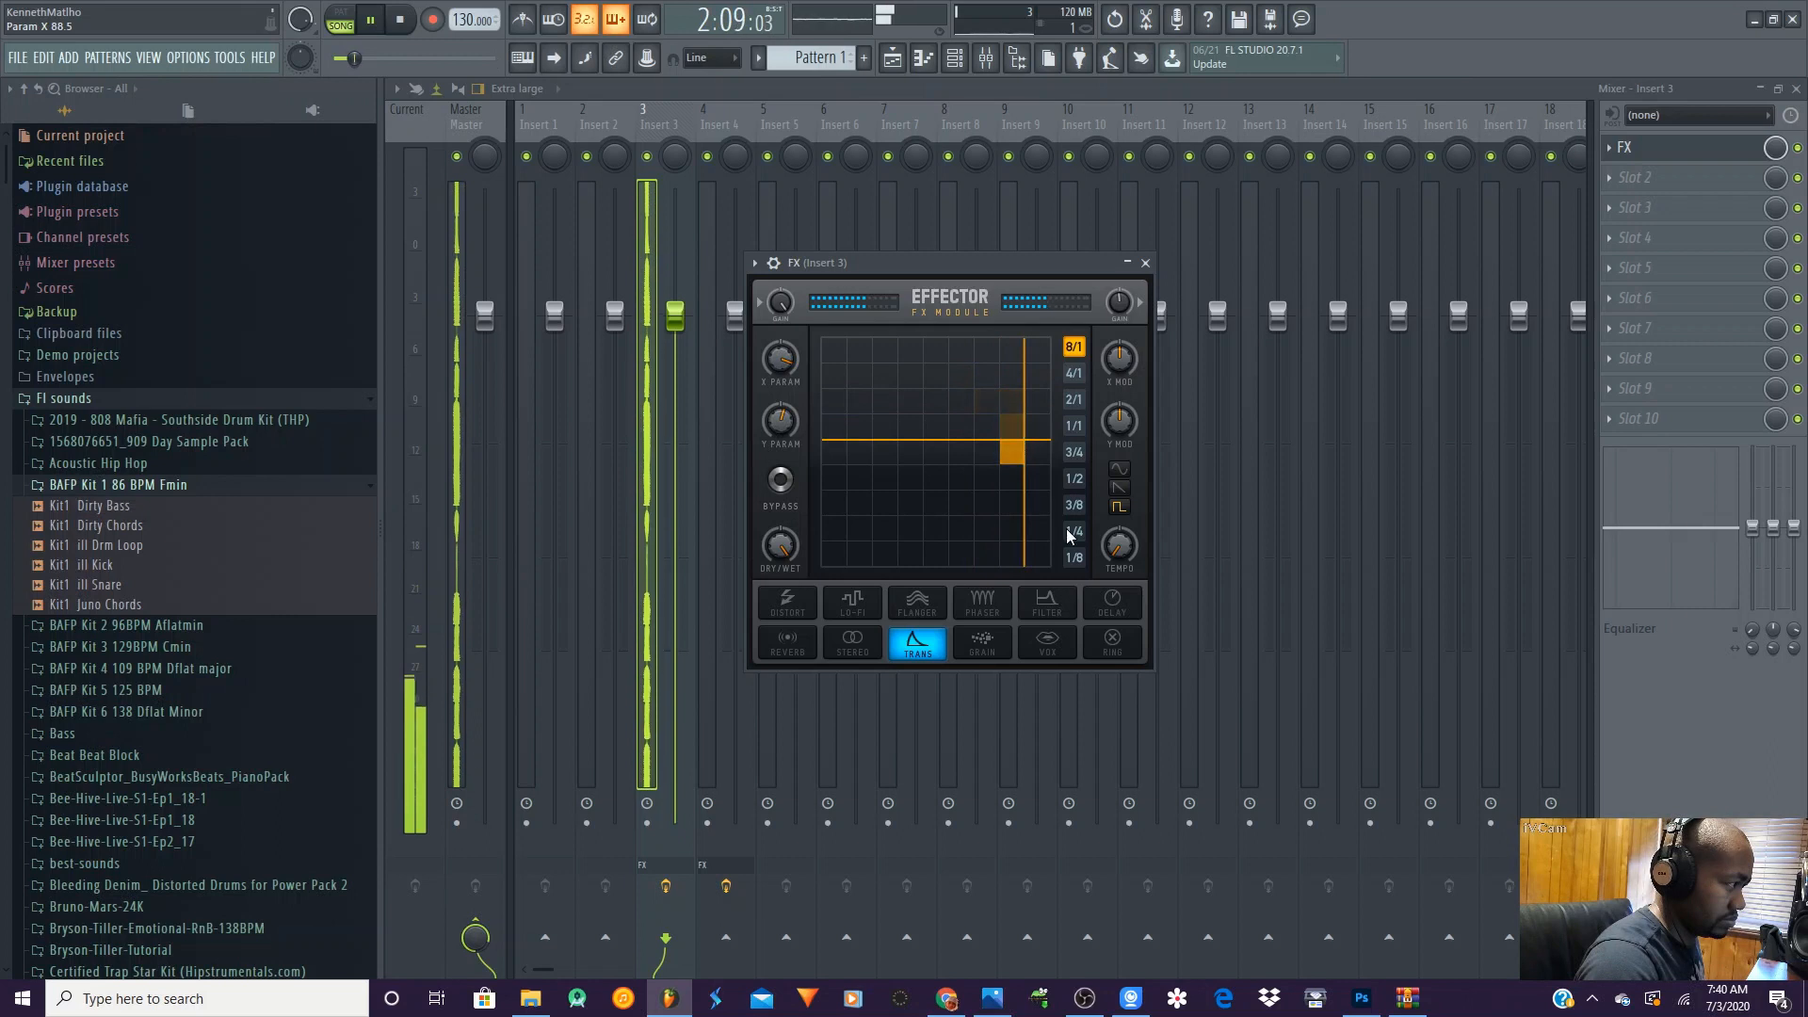
click(1073, 558)
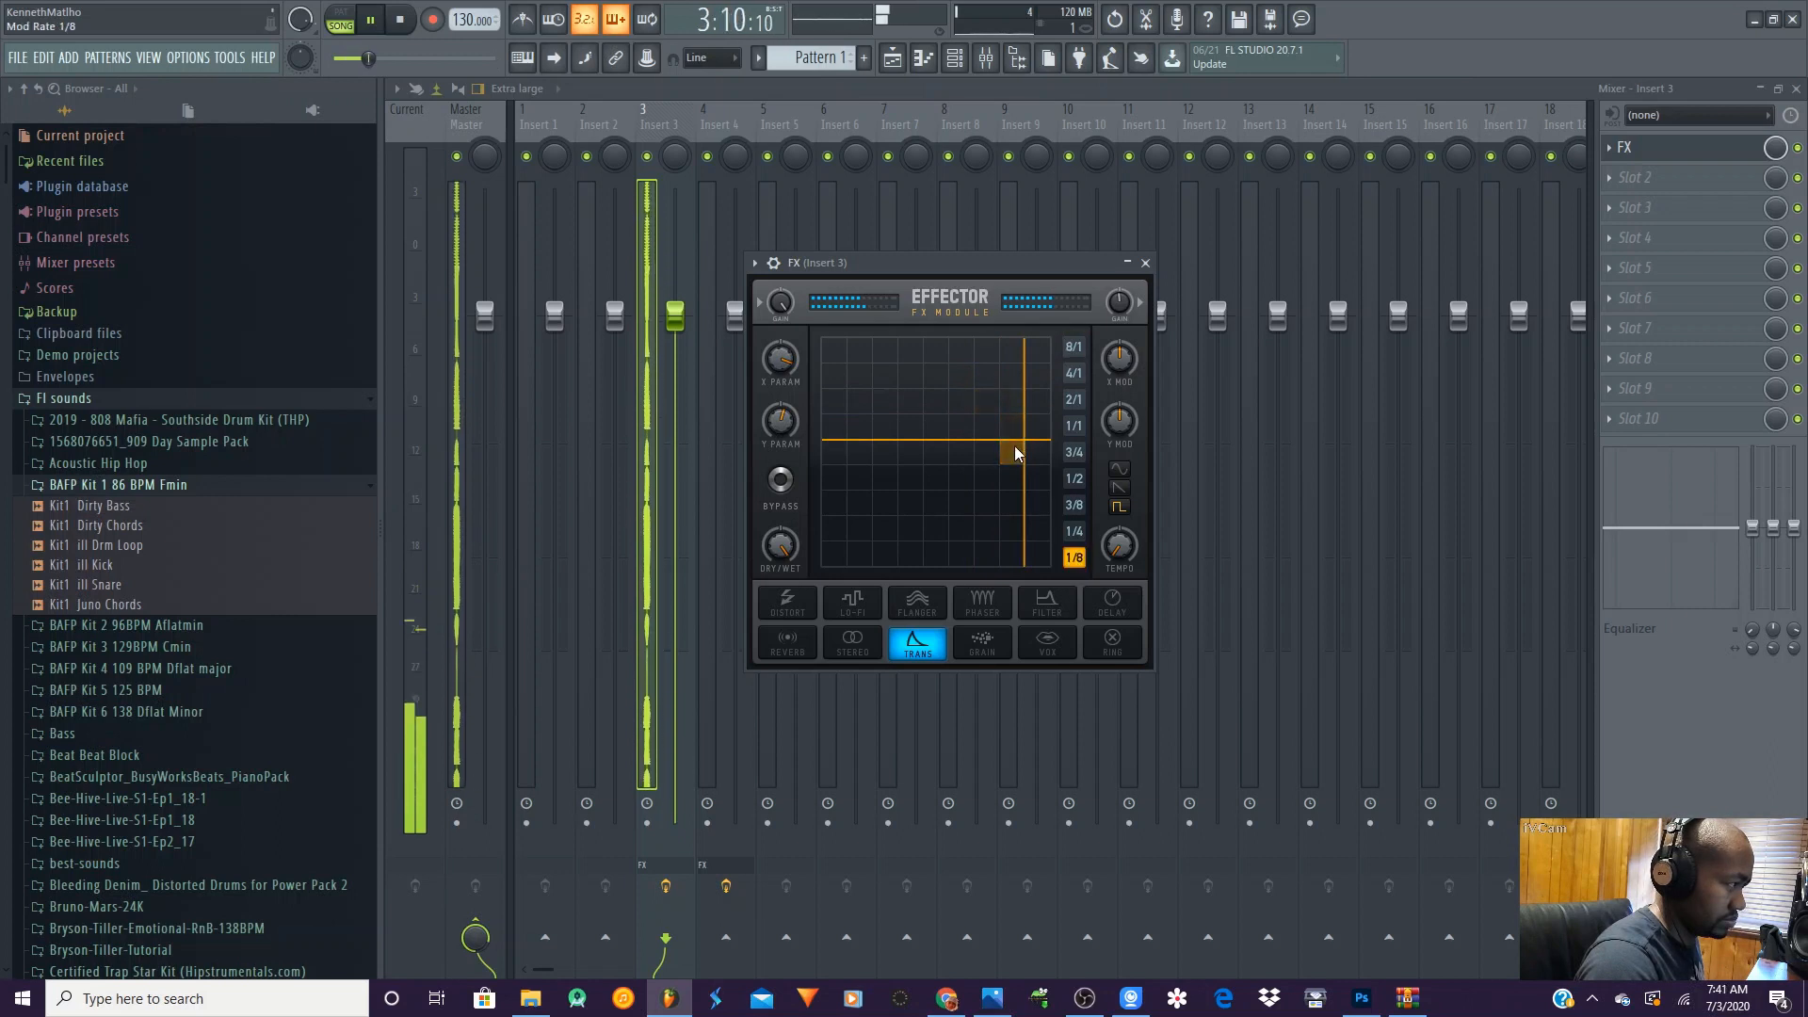
drag(1015, 444, 1043, 563)
- Audition the Stereo and Reverb effects at modulation rate 8/1 with the XY point near the pad's lower-right corner
click(853, 648)
click(1074, 349)
click(789, 650)
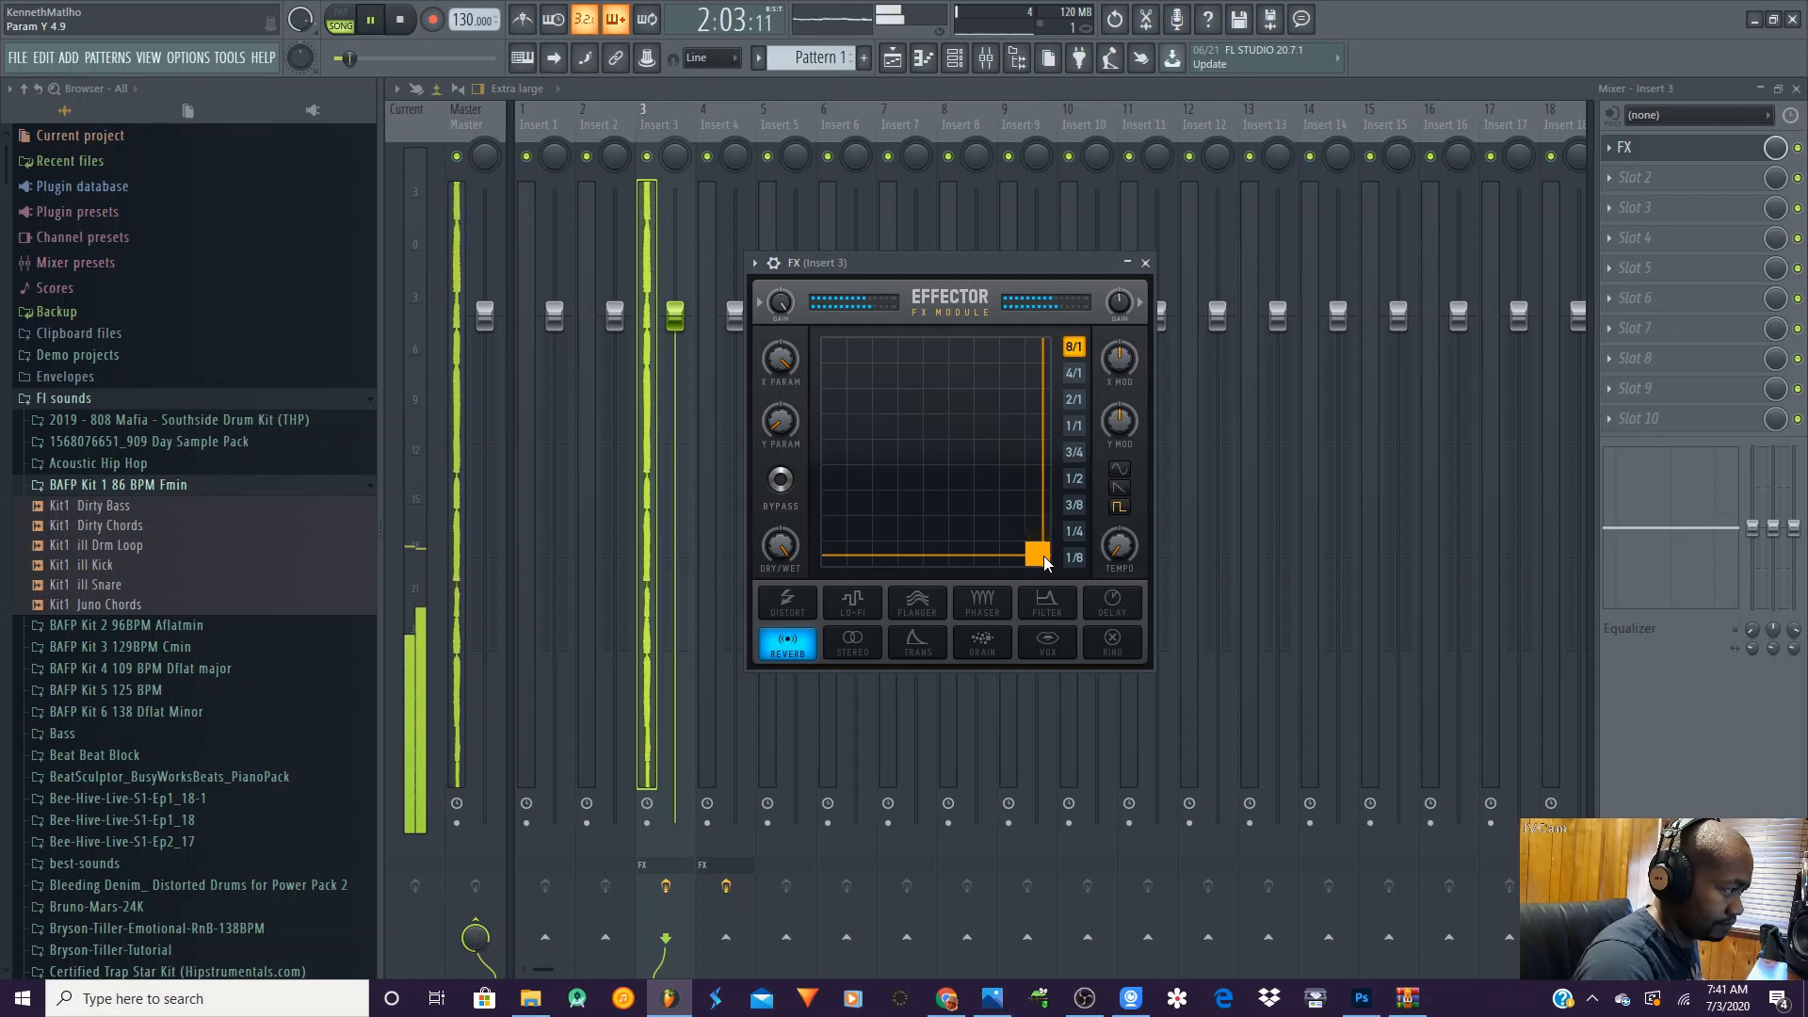
mouse_move(1043, 555)
mouse_down()
mouse_move(1043, 371)
mouse_move(1049, 563)
mouse_move(941, 559)
mouse_move(924, 465)
mouse_move(963, 444)
mouse_move(979, 459)
mouse_move(1047, 384)
mouse_move(1045, 556)
mouse_up()
- Audition the Distort effect while moving the XY point to the pad's upper middle, and try Lo-Fi at modulation rate 1/8
click(791, 602)
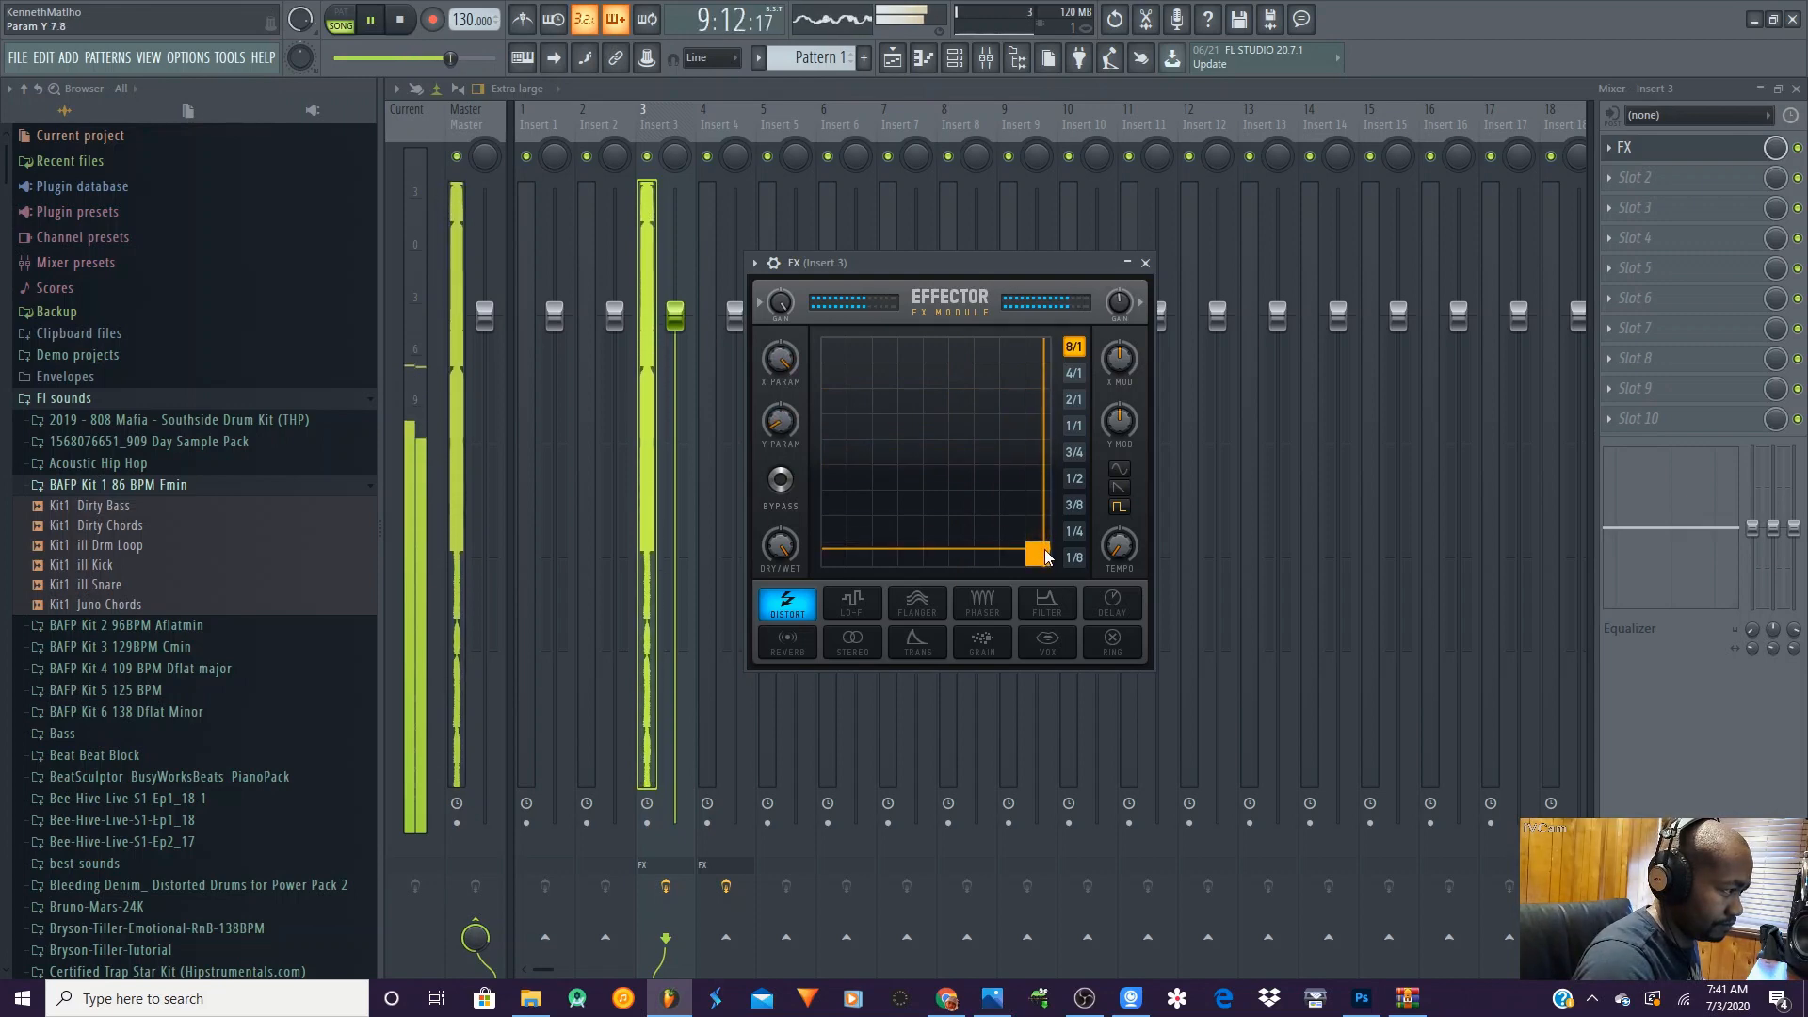
drag(1045, 549, 936, 375)
click(855, 607)
click(1073, 557)
- Audition the Flanger and Phaser effects at modulation rate 8/1, moving the Phaser's X parameter to about 45
click(924, 608)
click(1074, 346)
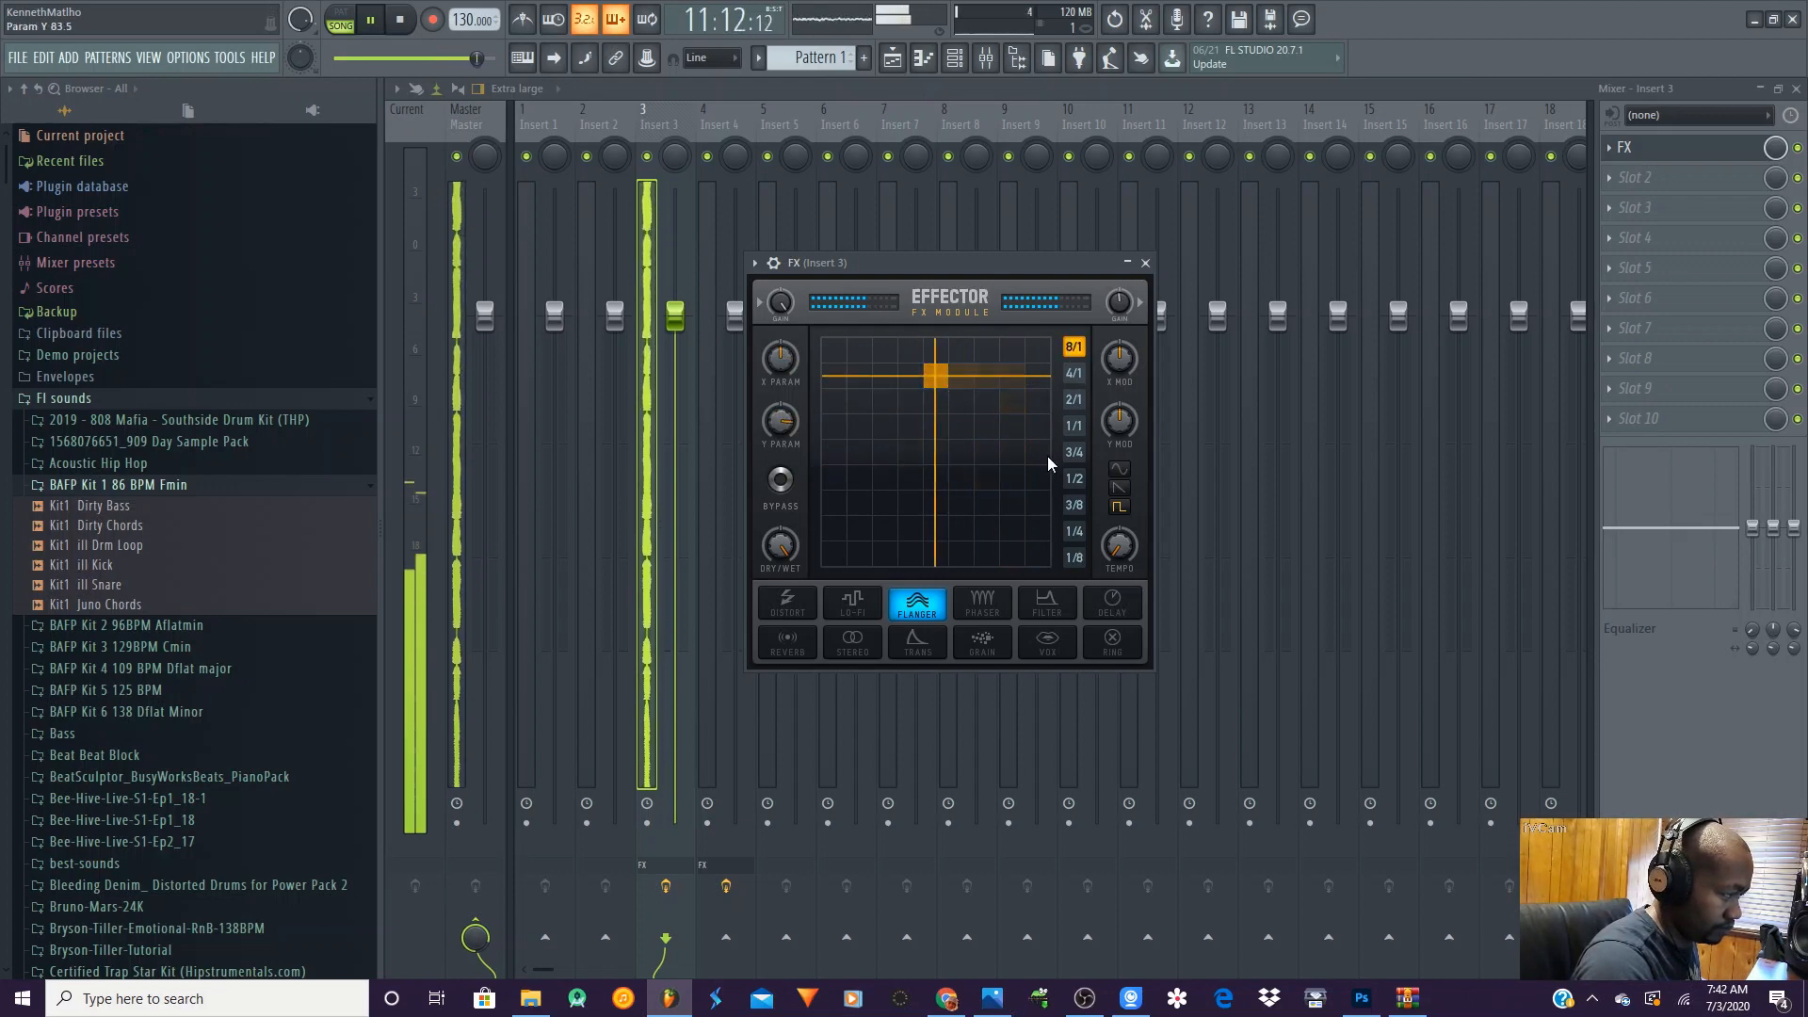
click(988, 613)
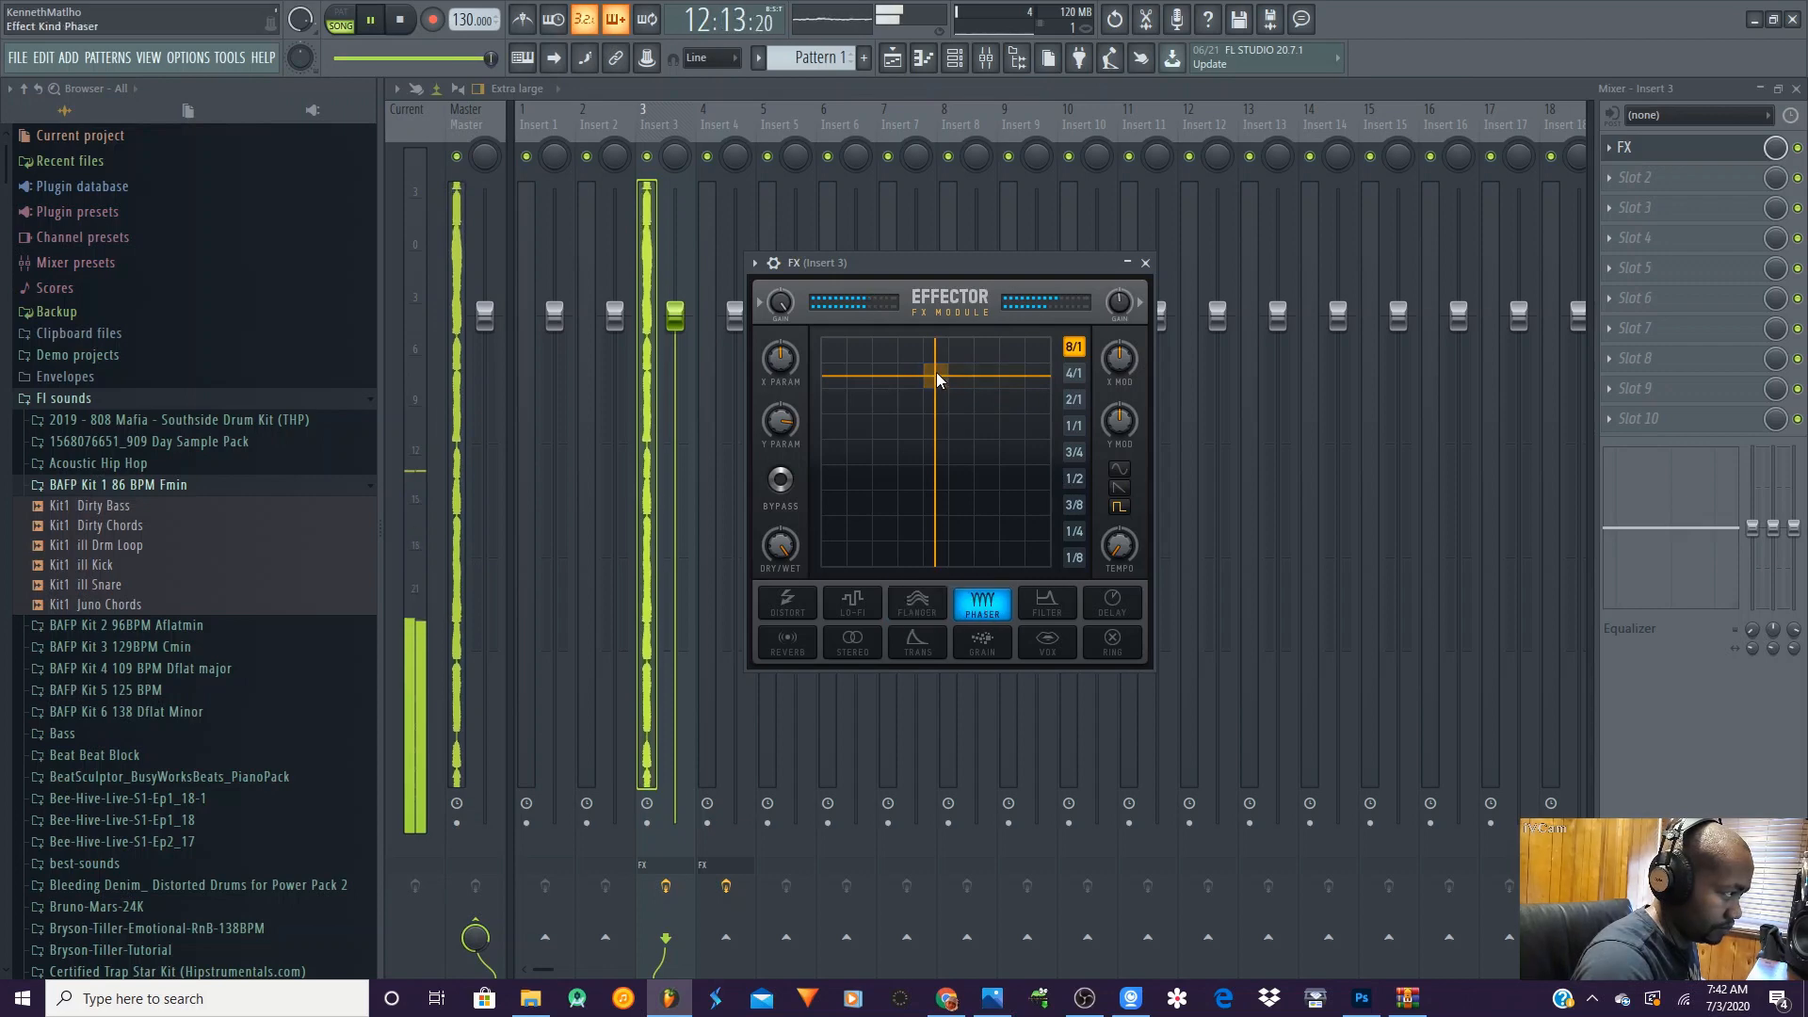
drag(936, 371, 925, 427)
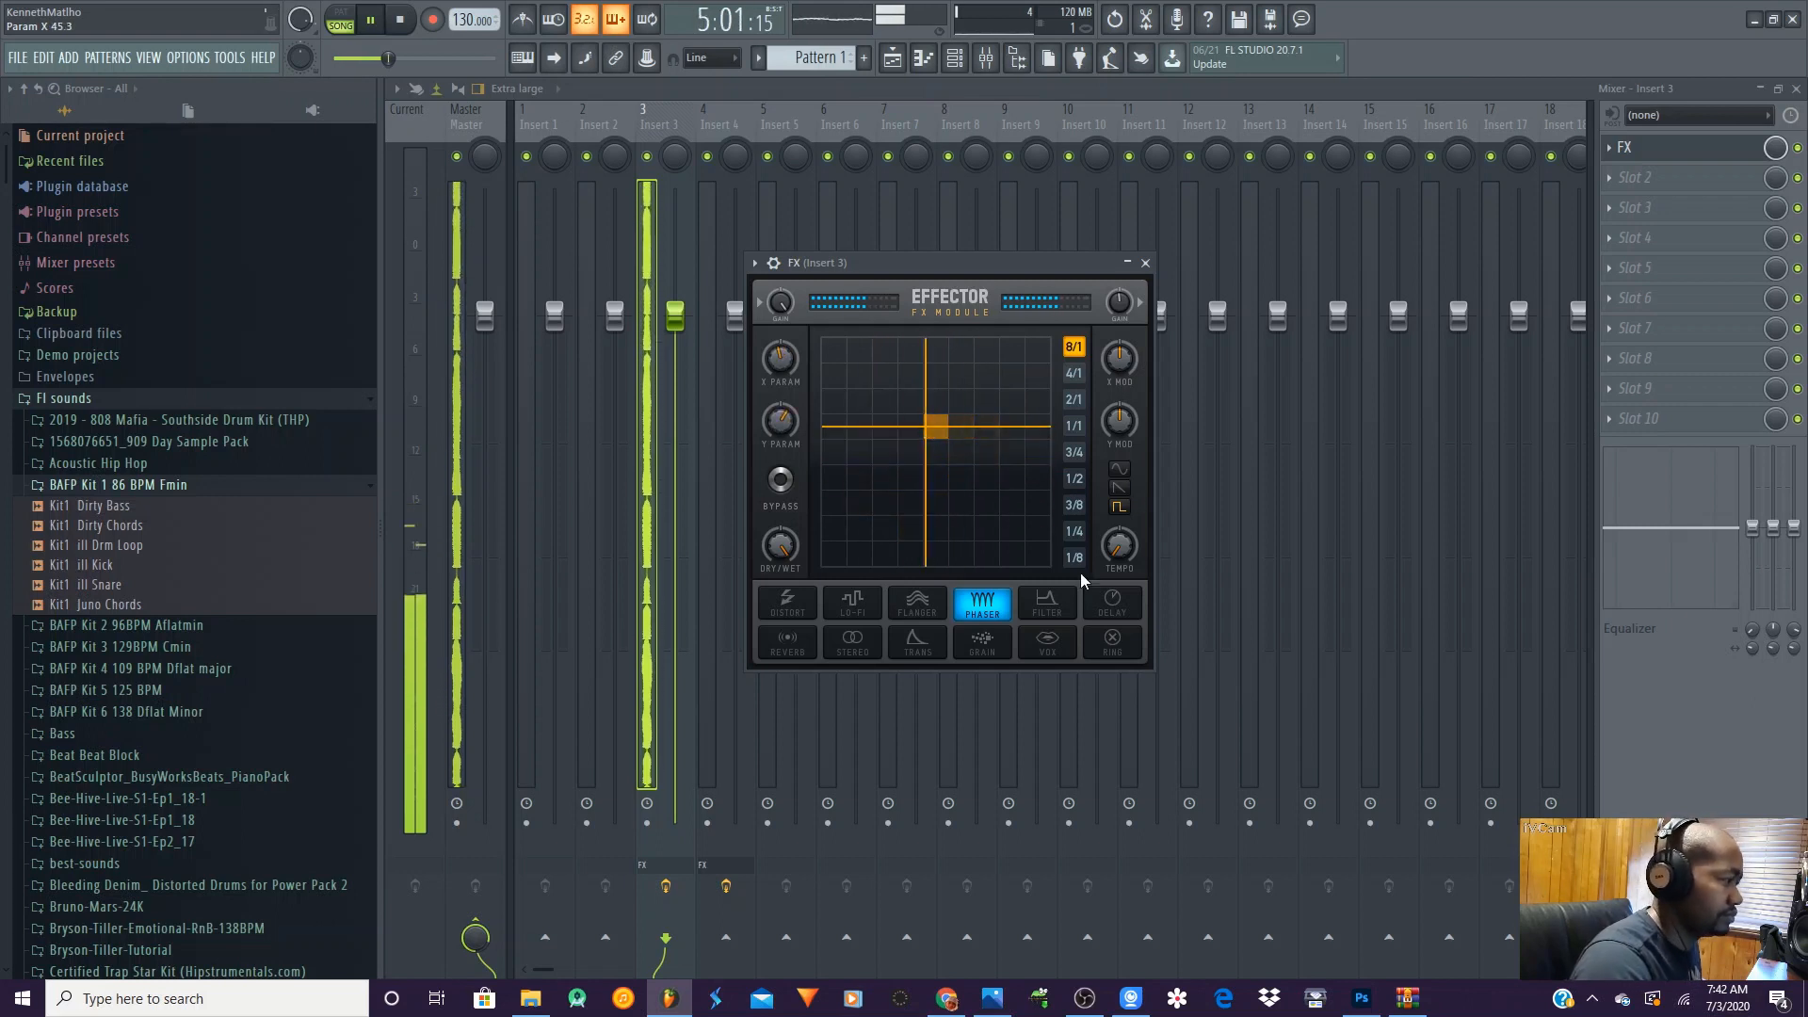
- Audition the Filter effect while sweeping the XY point around the pad, ending with X at about 50, and stop playback
click(1047, 603)
drag(940, 428, 991, 427)
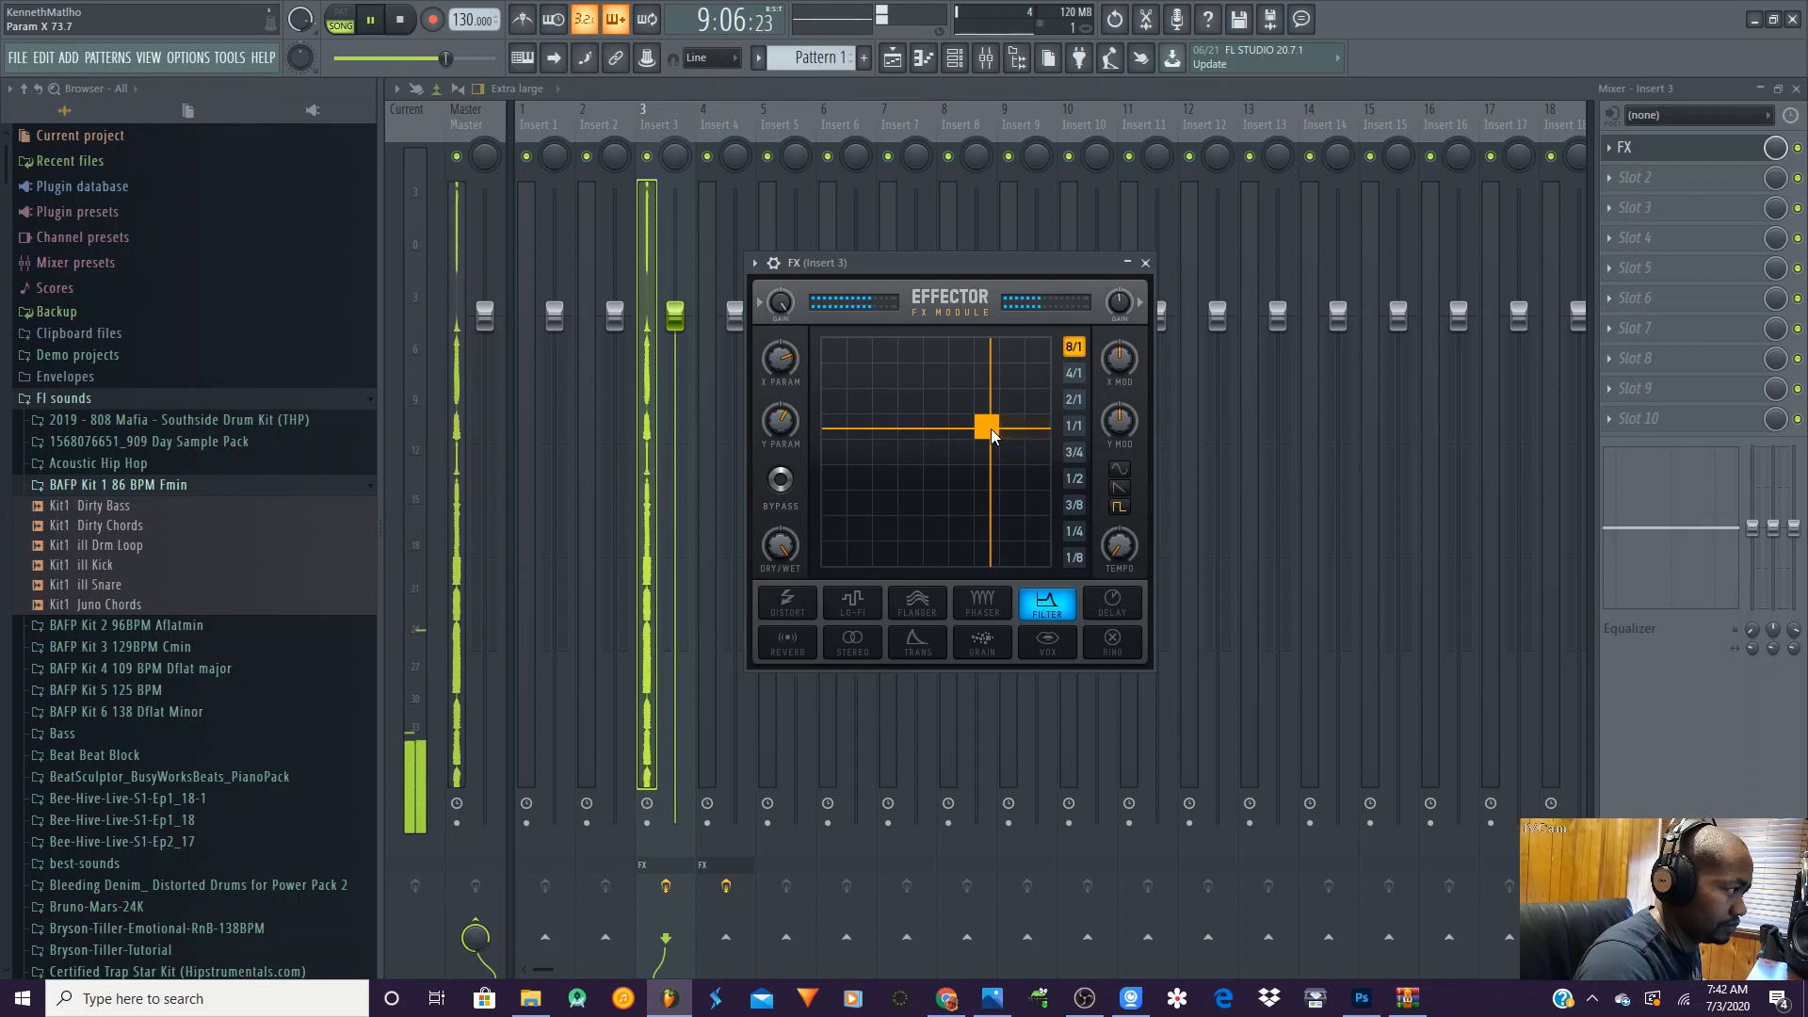
drag(990, 428, 925, 375)
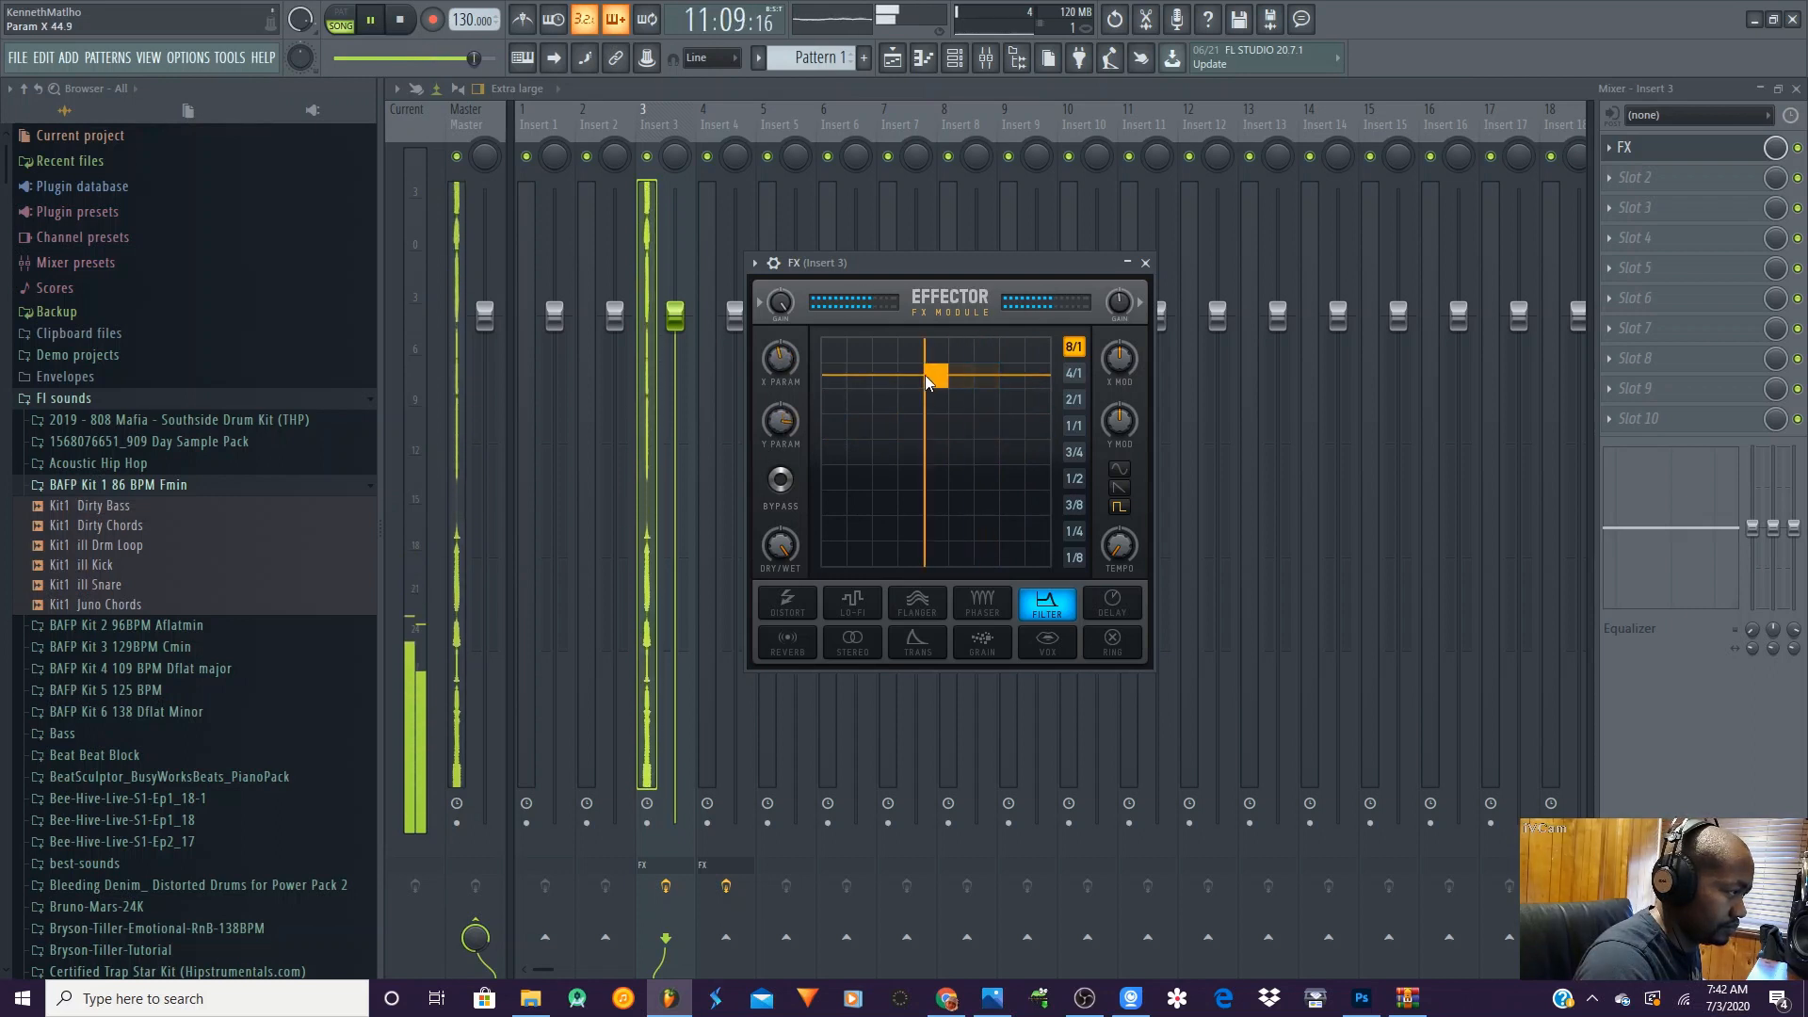
drag(925, 375, 884, 449)
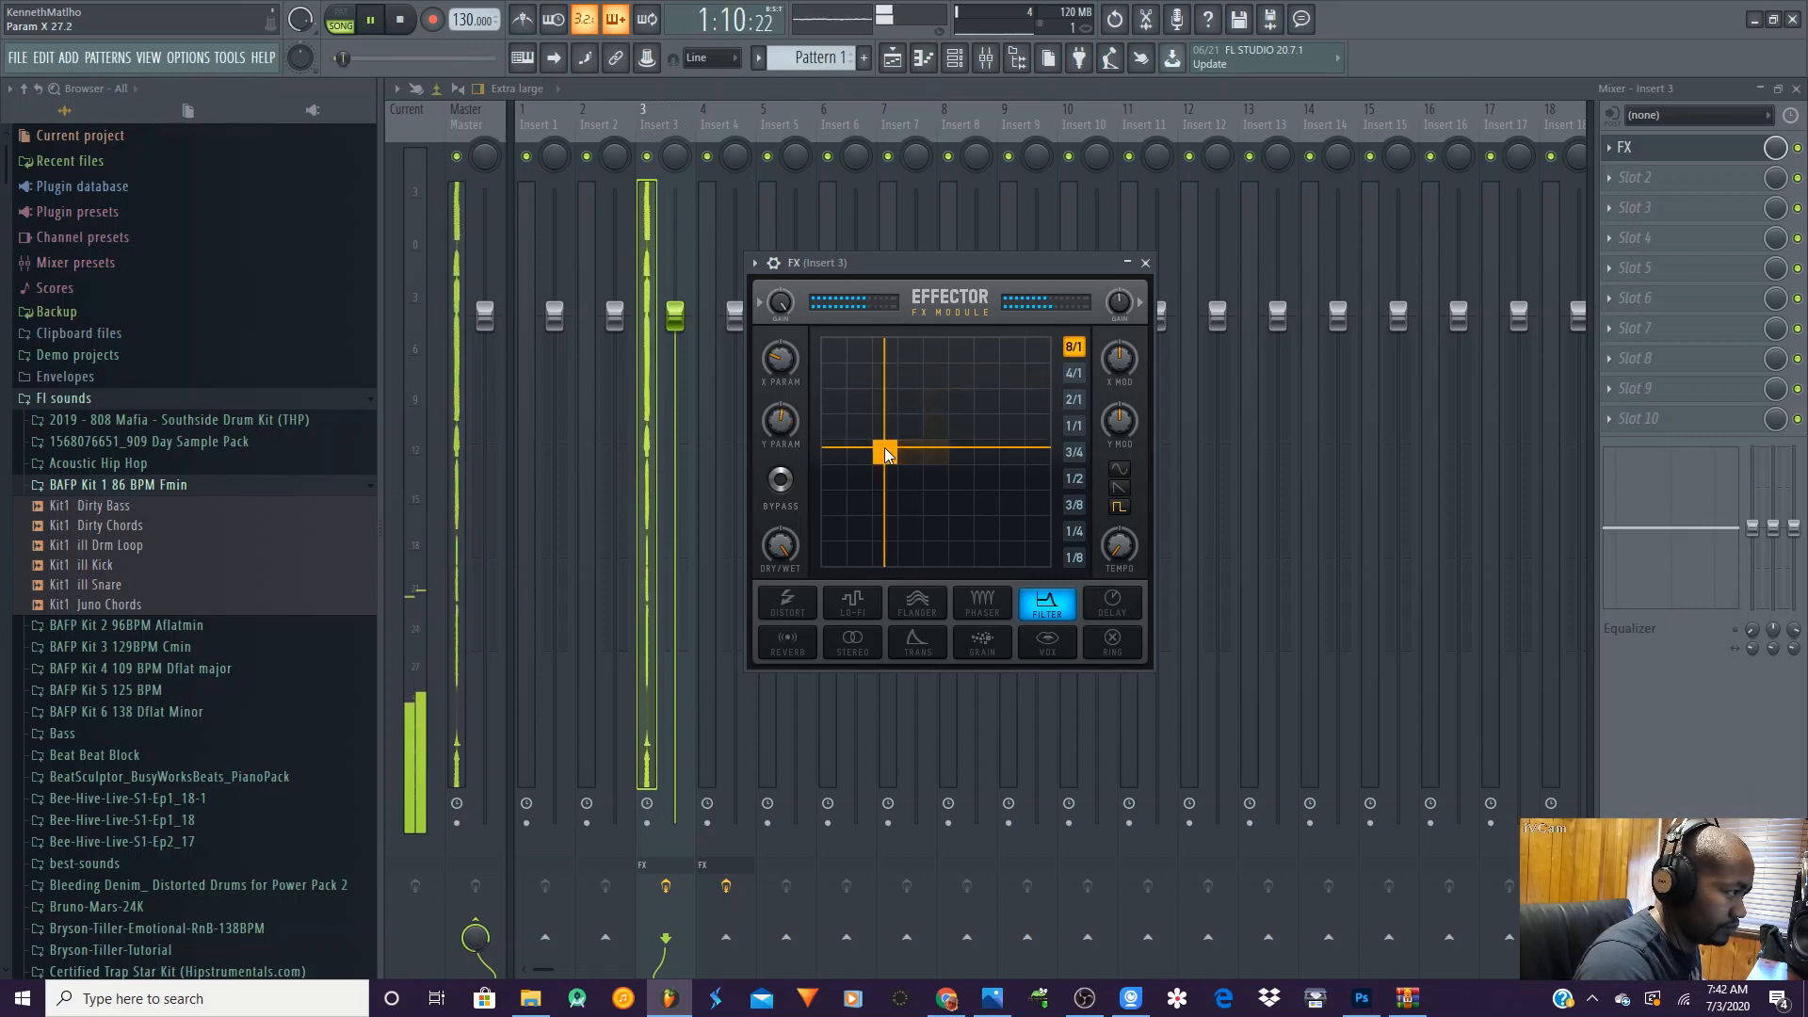
drag(884, 449, 939, 402)
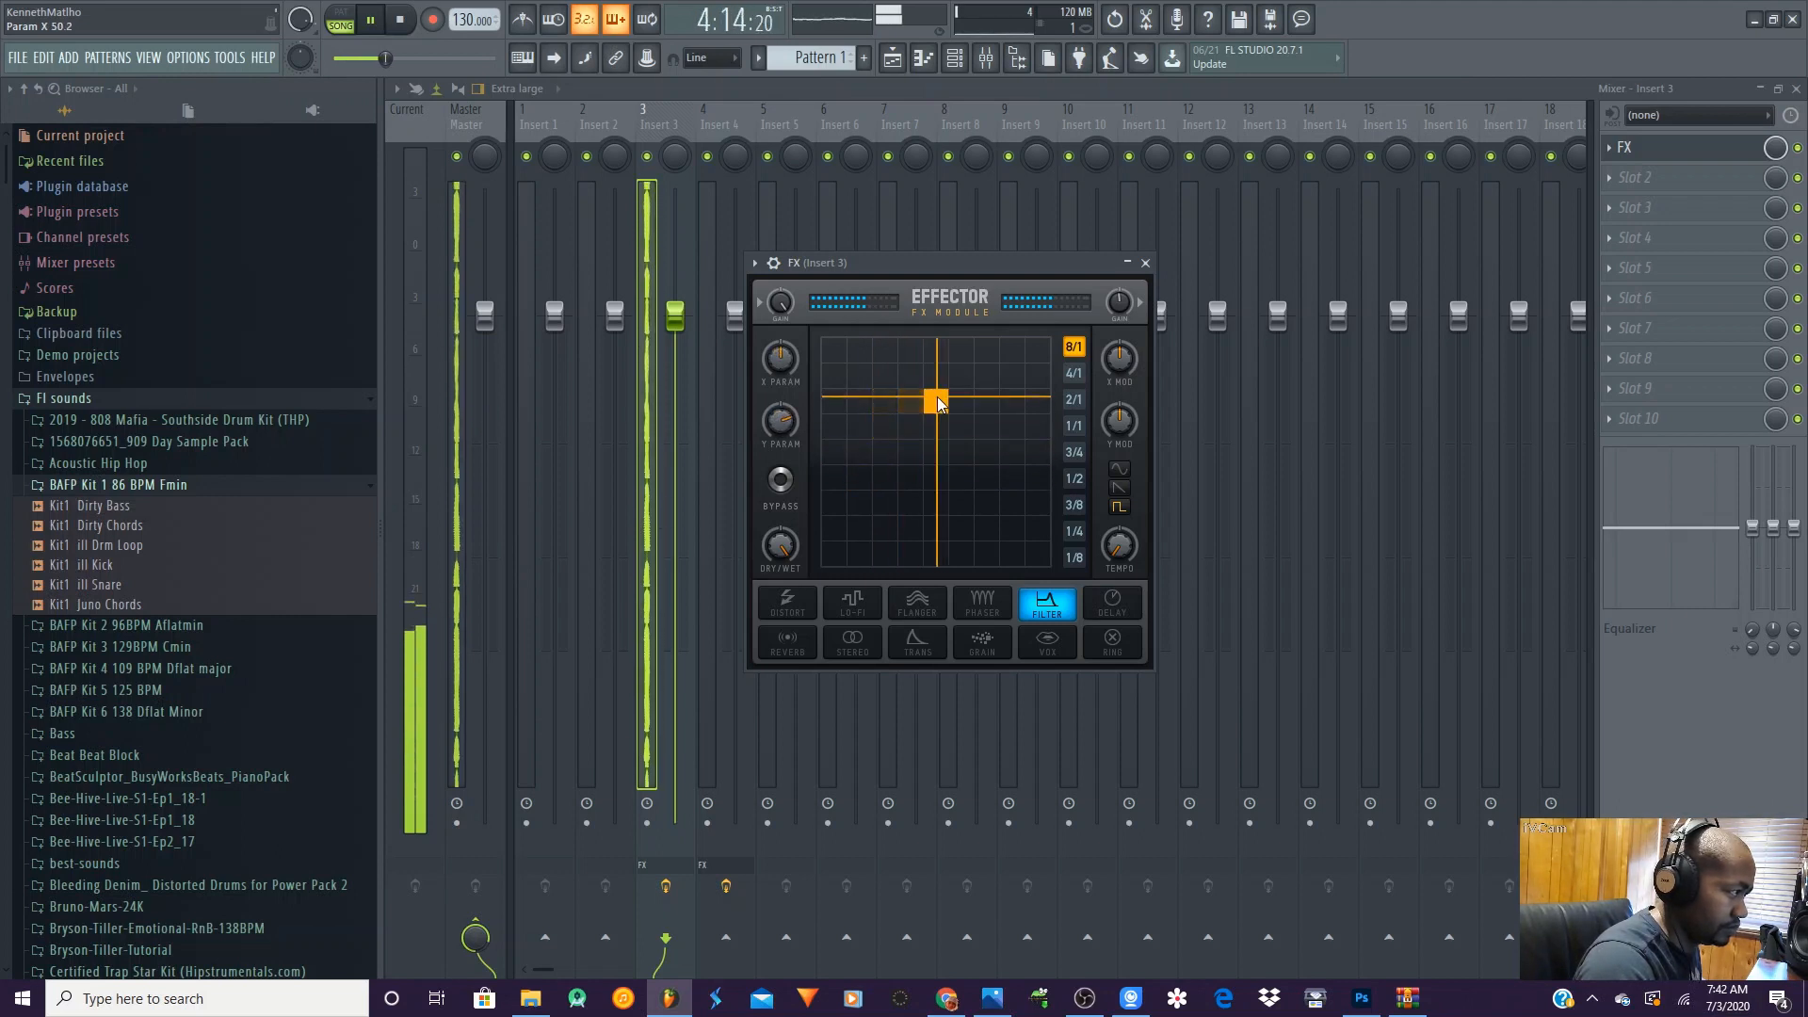
click(401, 23)
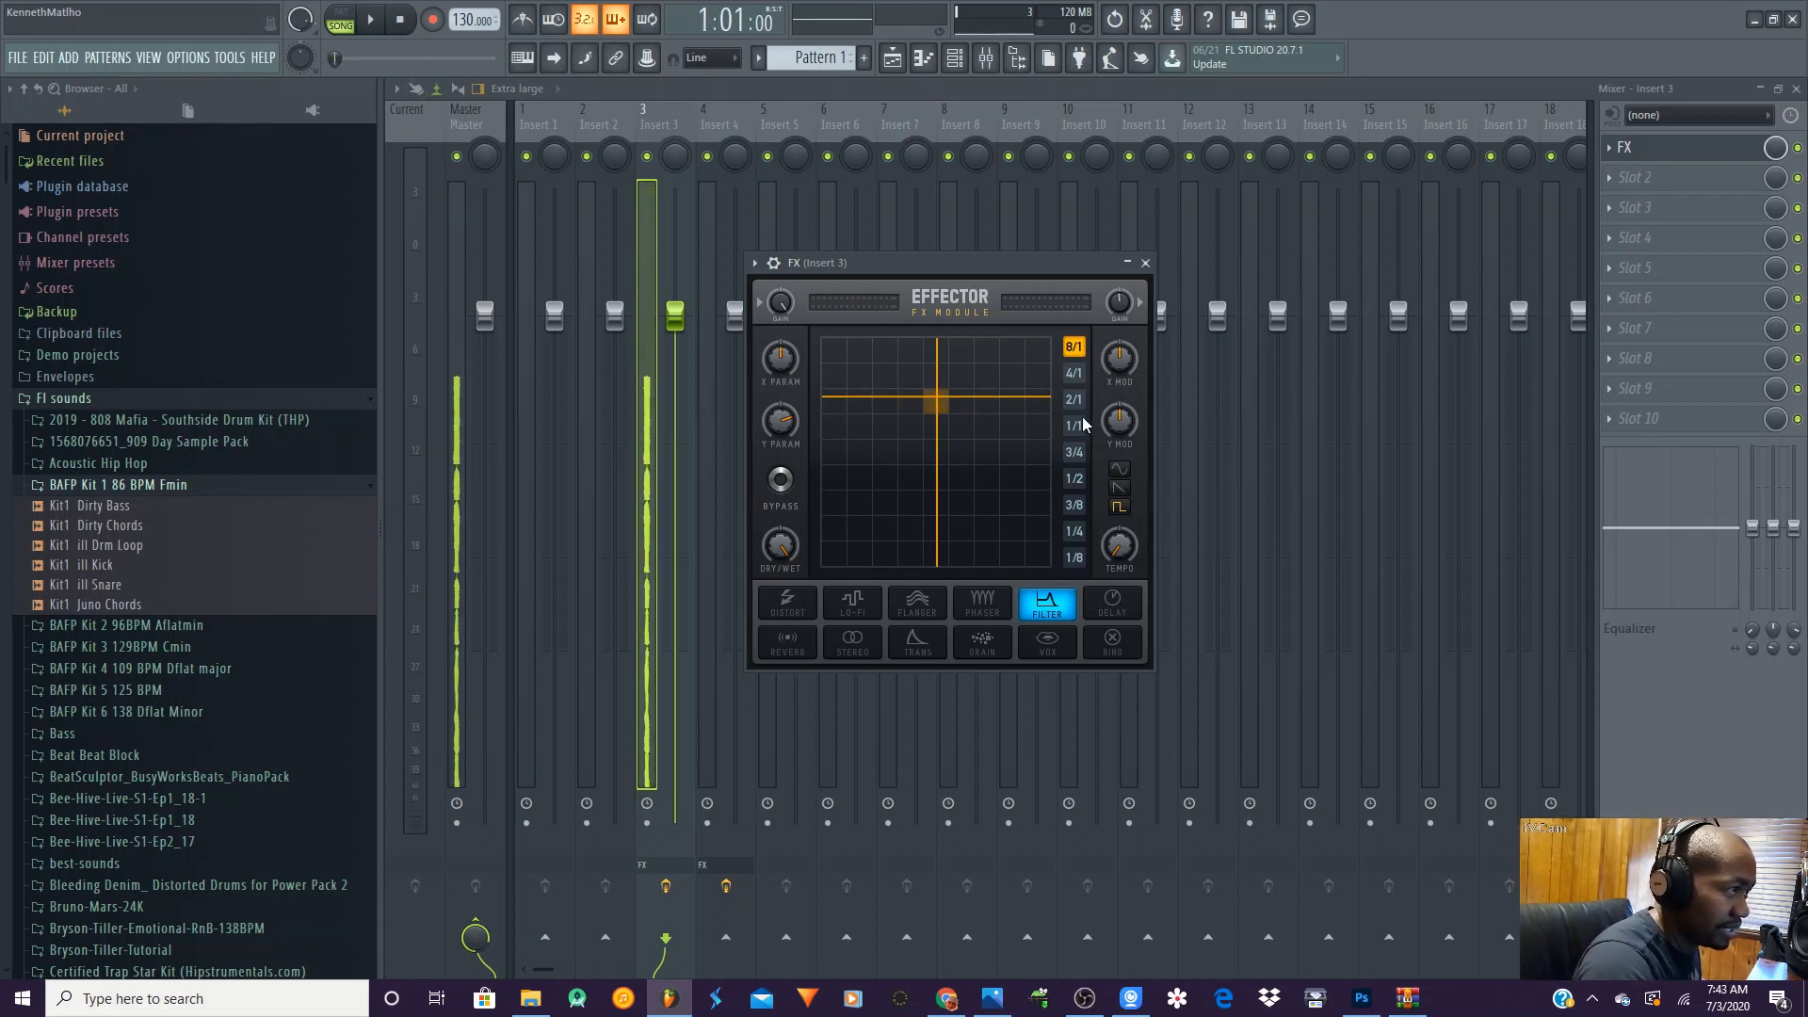
- Select mixer track Insert 4, change playback to pattern mode and open that track's Effector
click(708, 218)
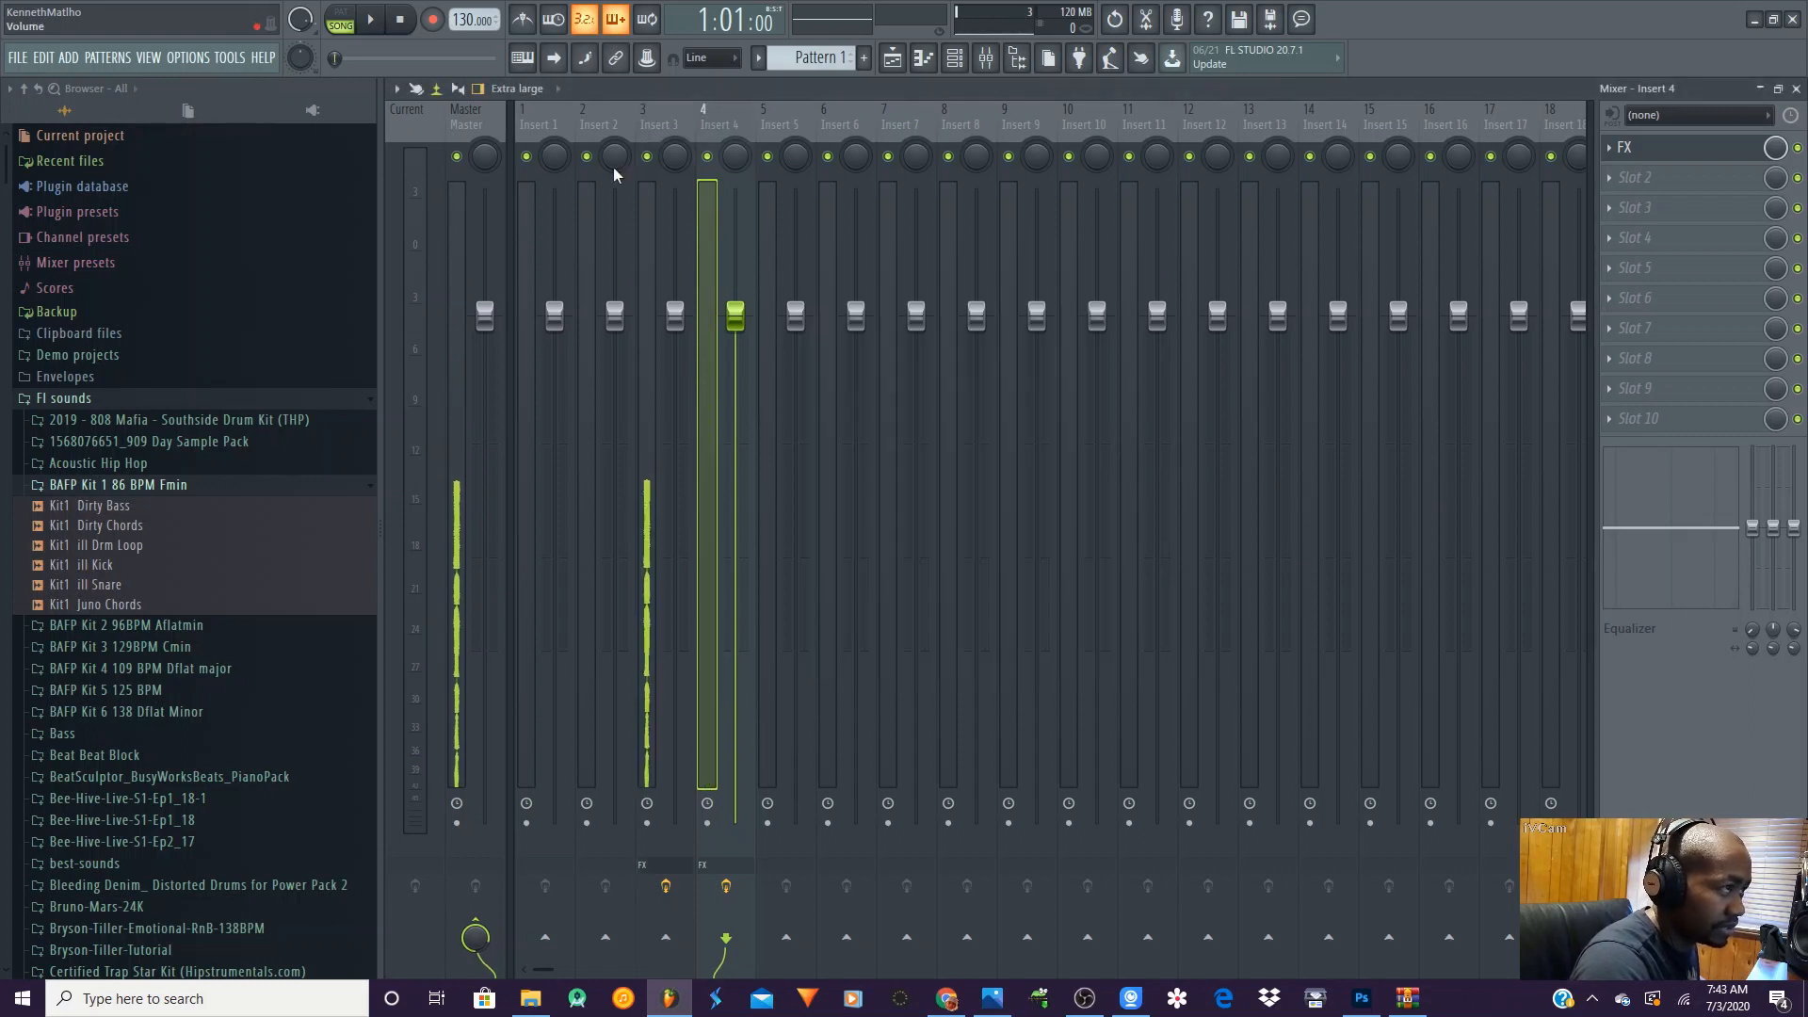
key(l)
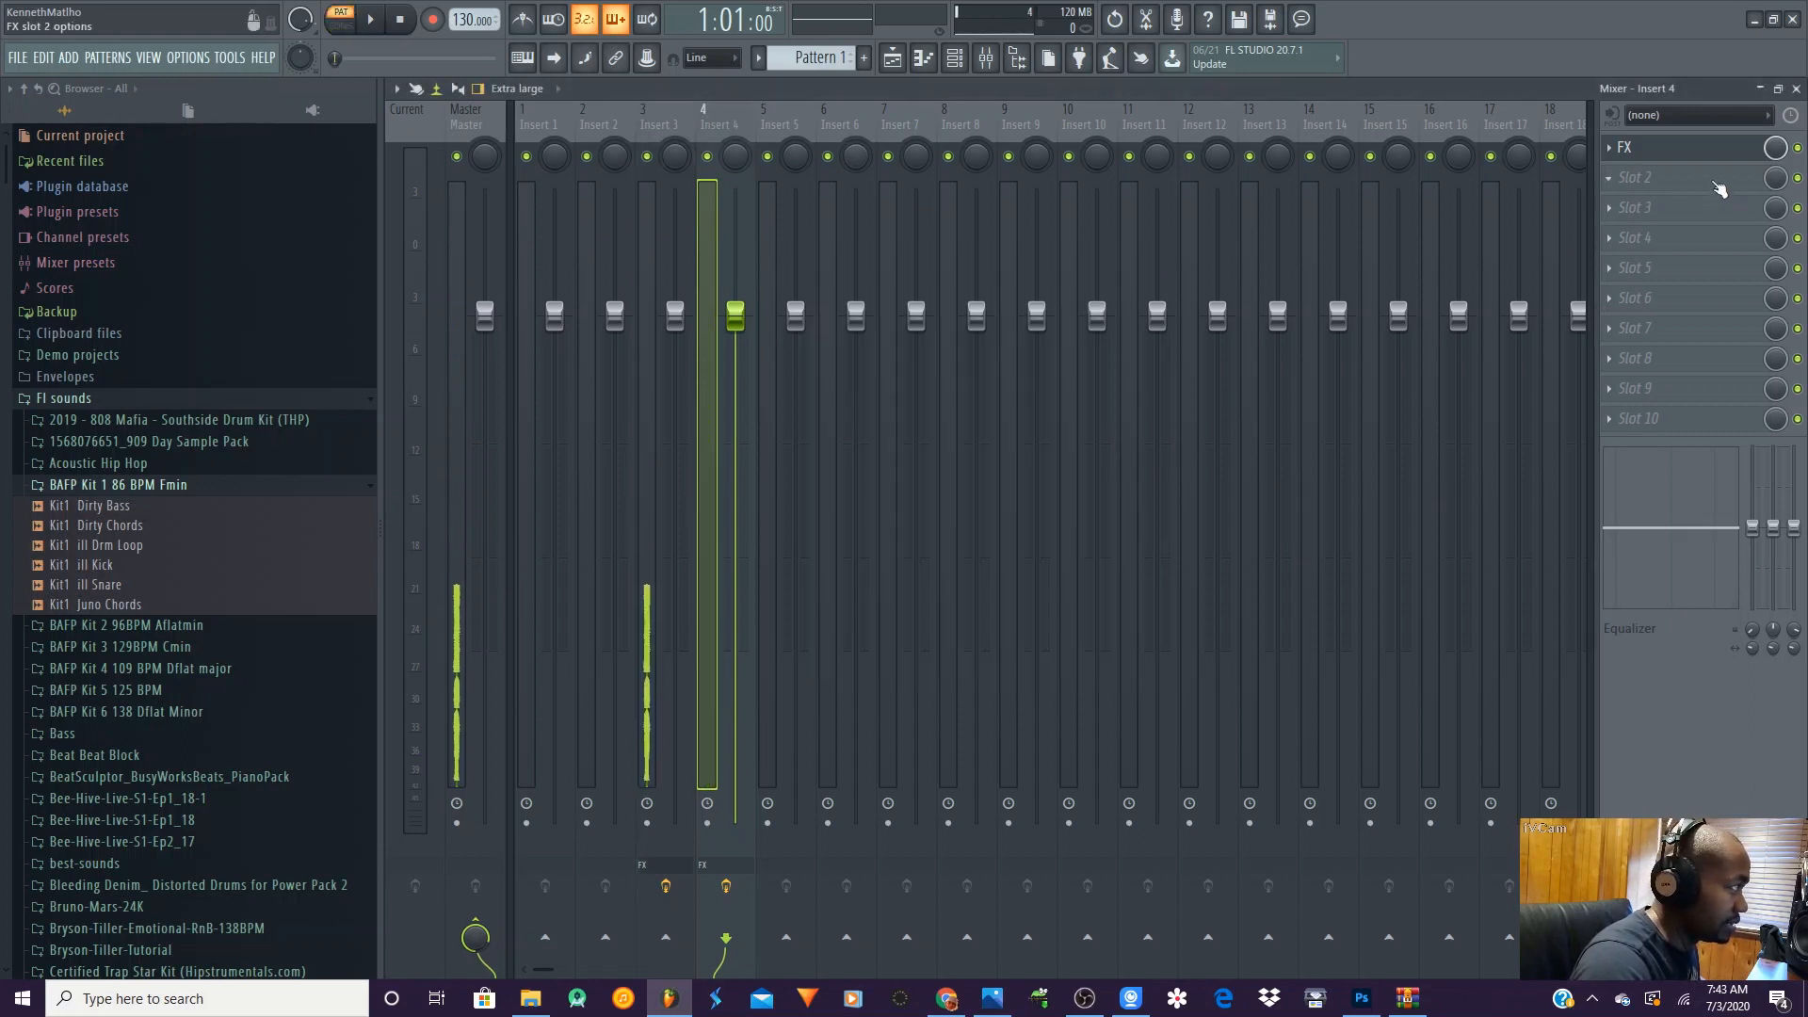
click(1666, 157)
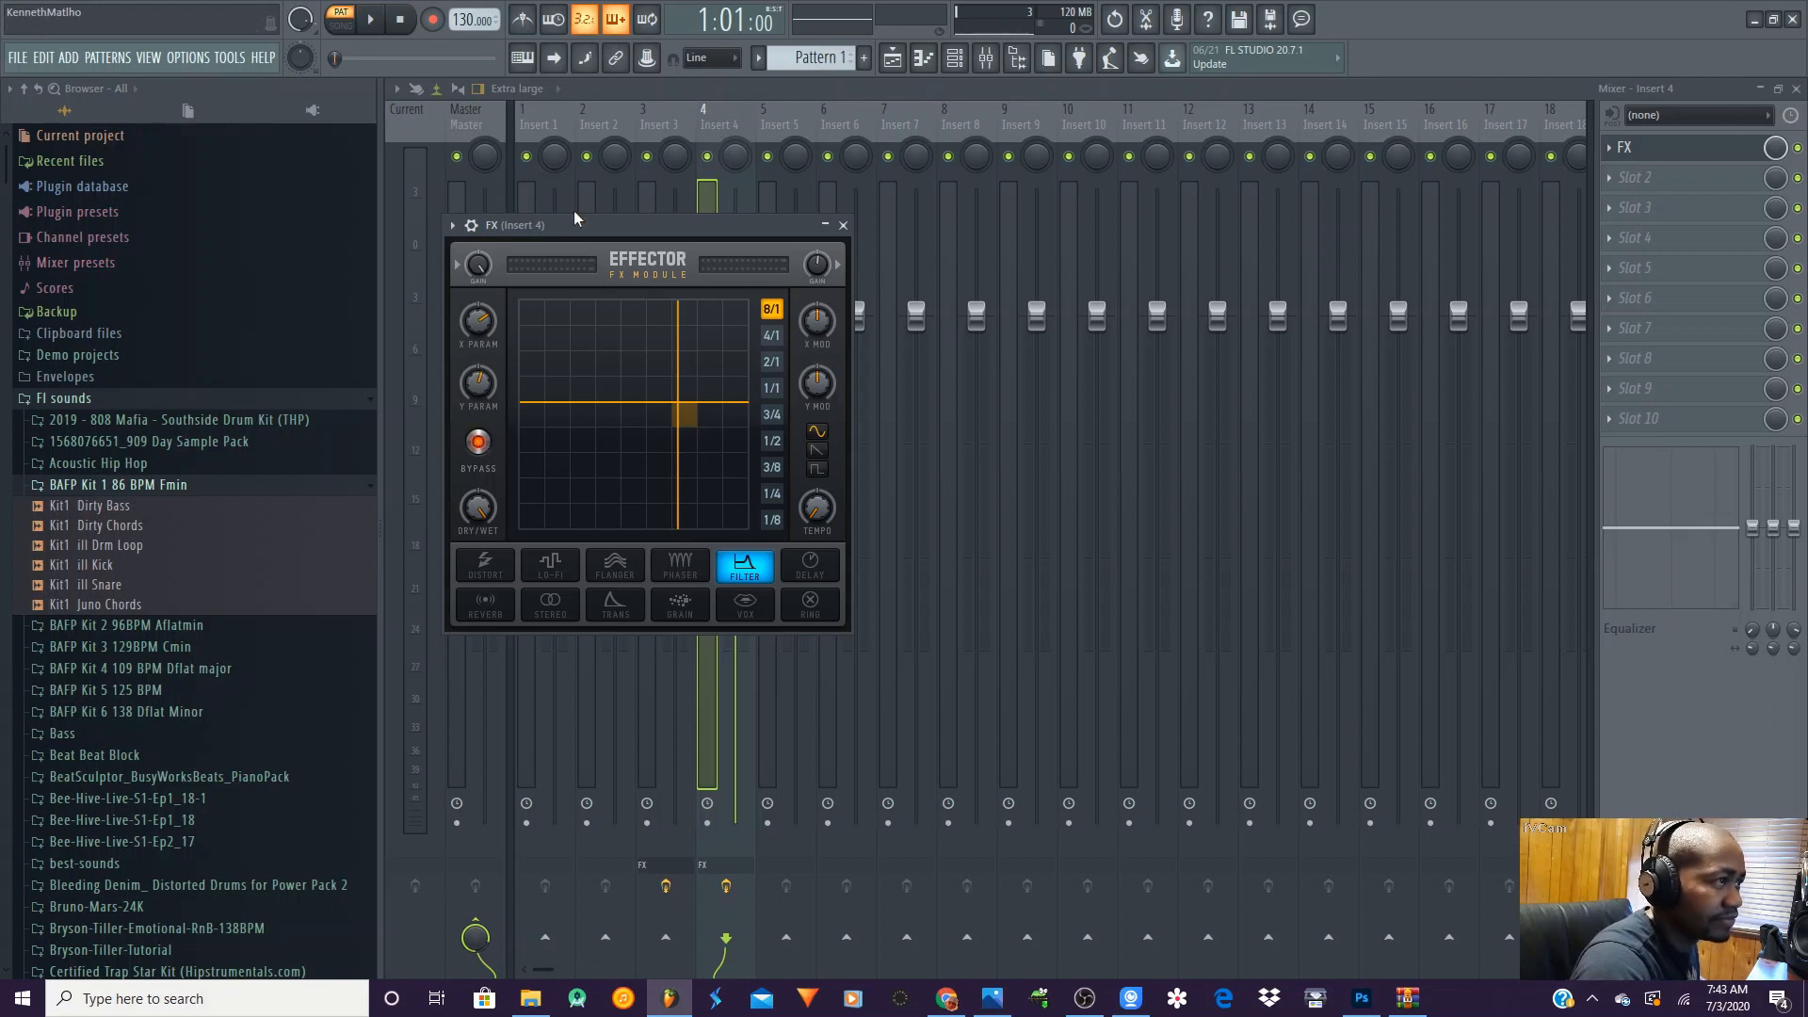
- Play the pattern, stop it, toggle the Effector's bypass and restart playback to compare the sound
click(375, 23)
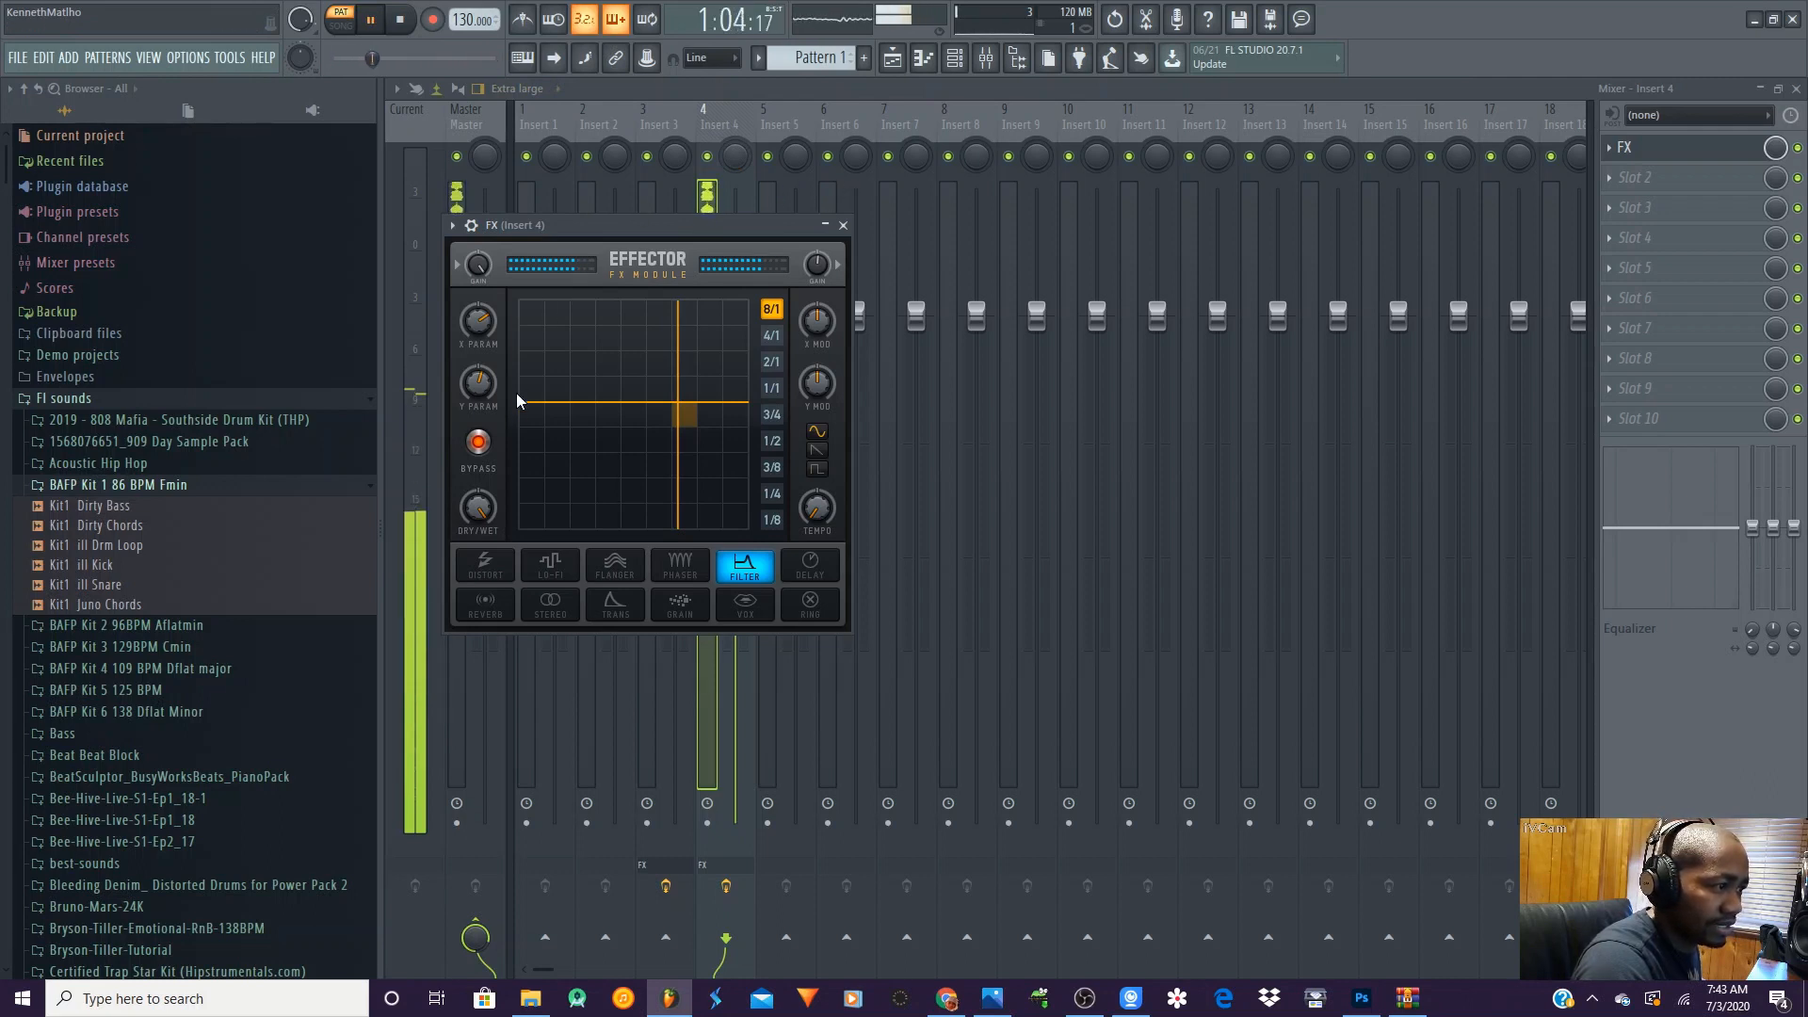
click(402, 21)
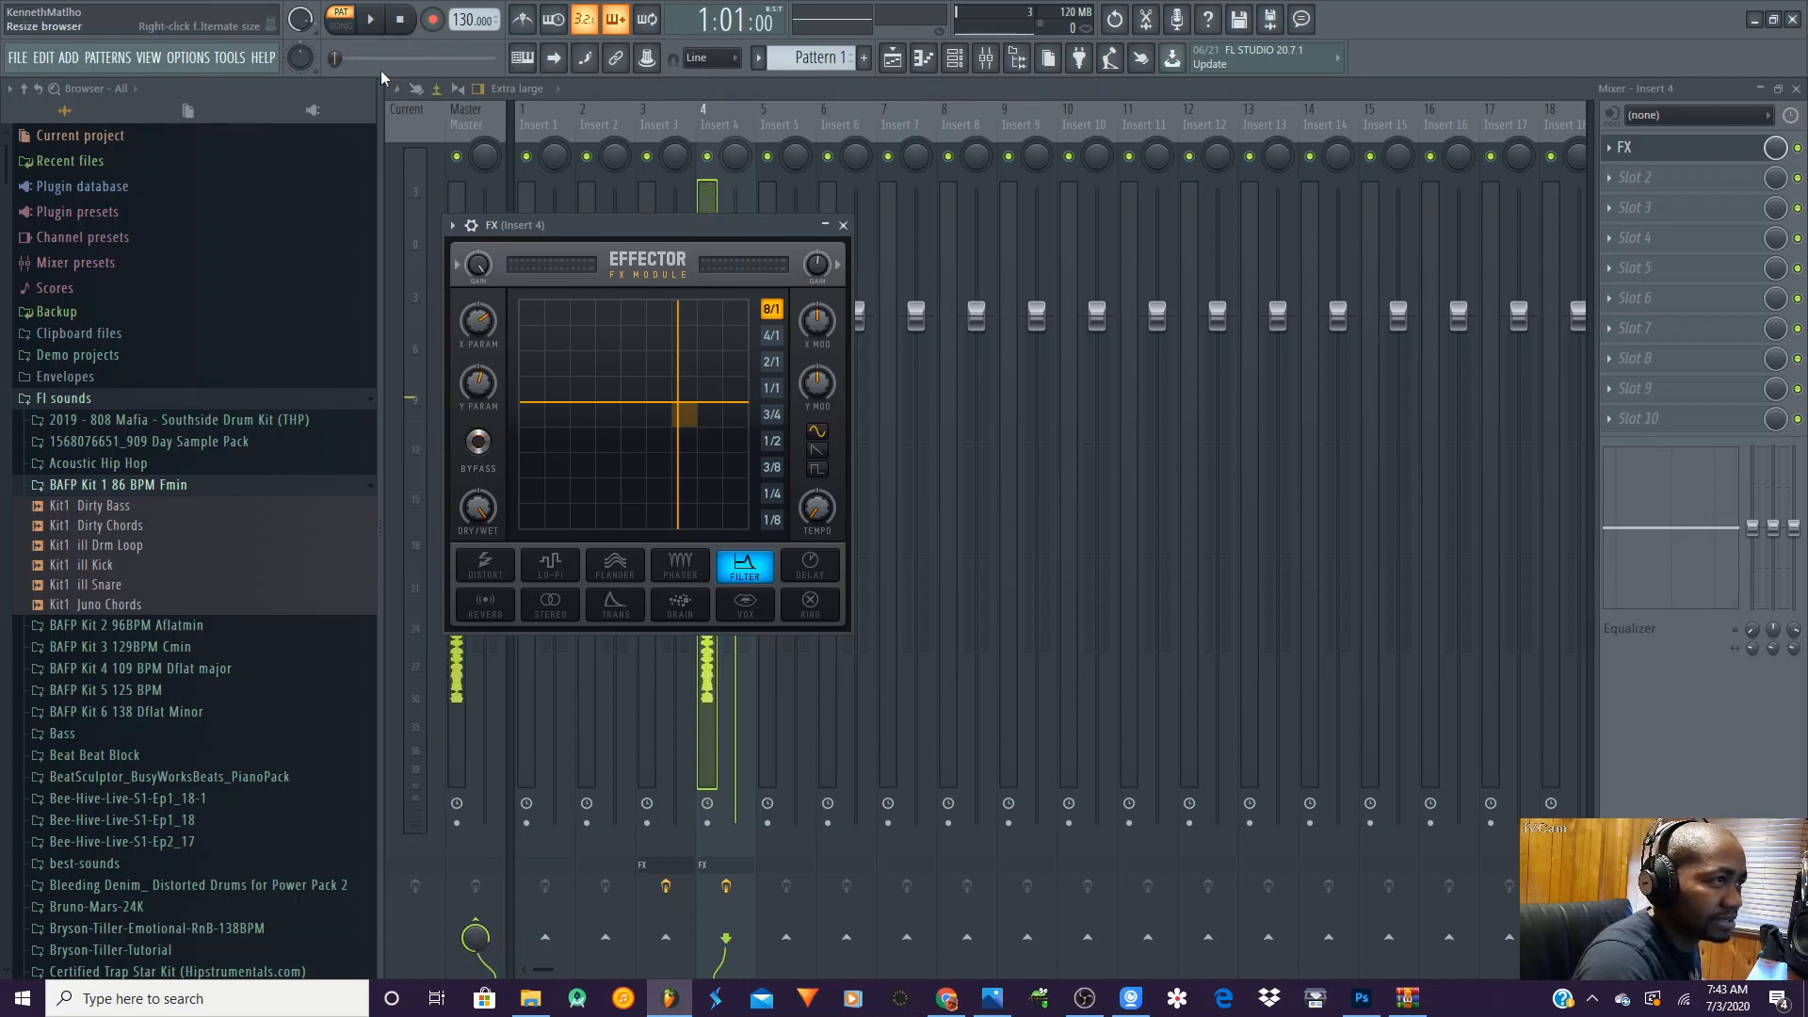
key(space)
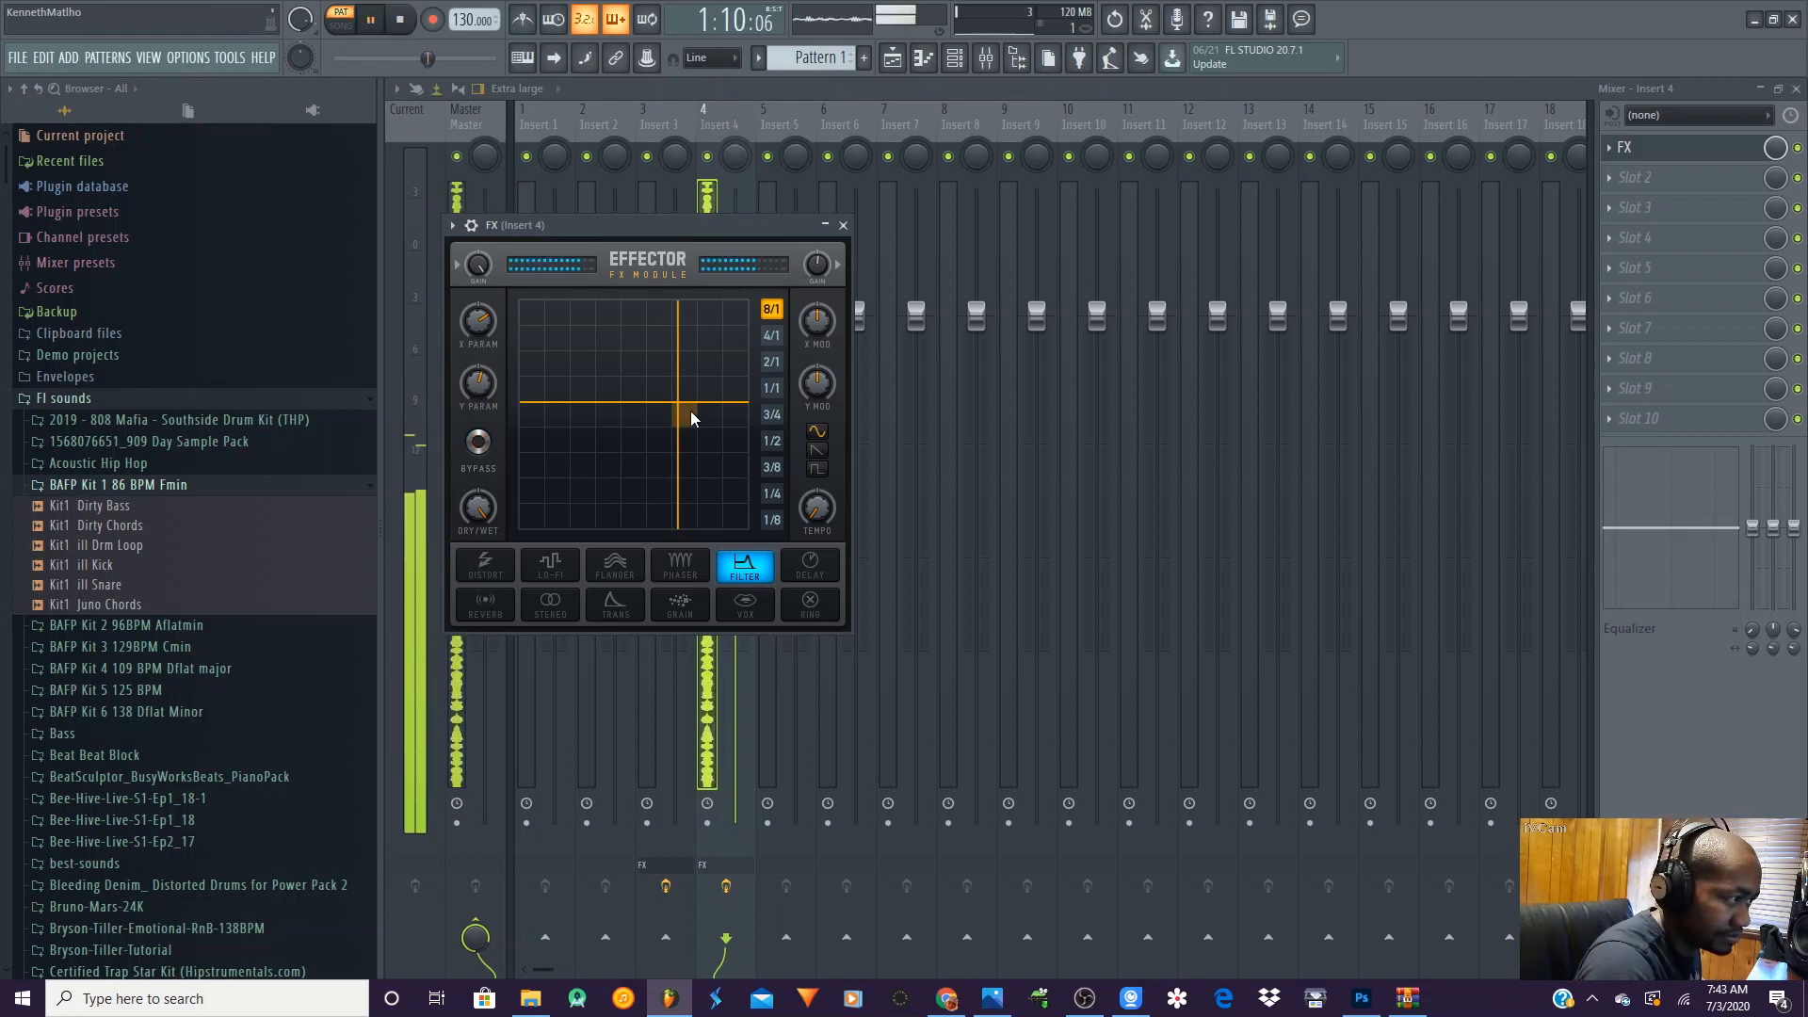
- Audition the Filter effect while sweeping the XY point and raising the output gain to about 14.64, ending with X at about 56
drag(690, 405, 730, 413)
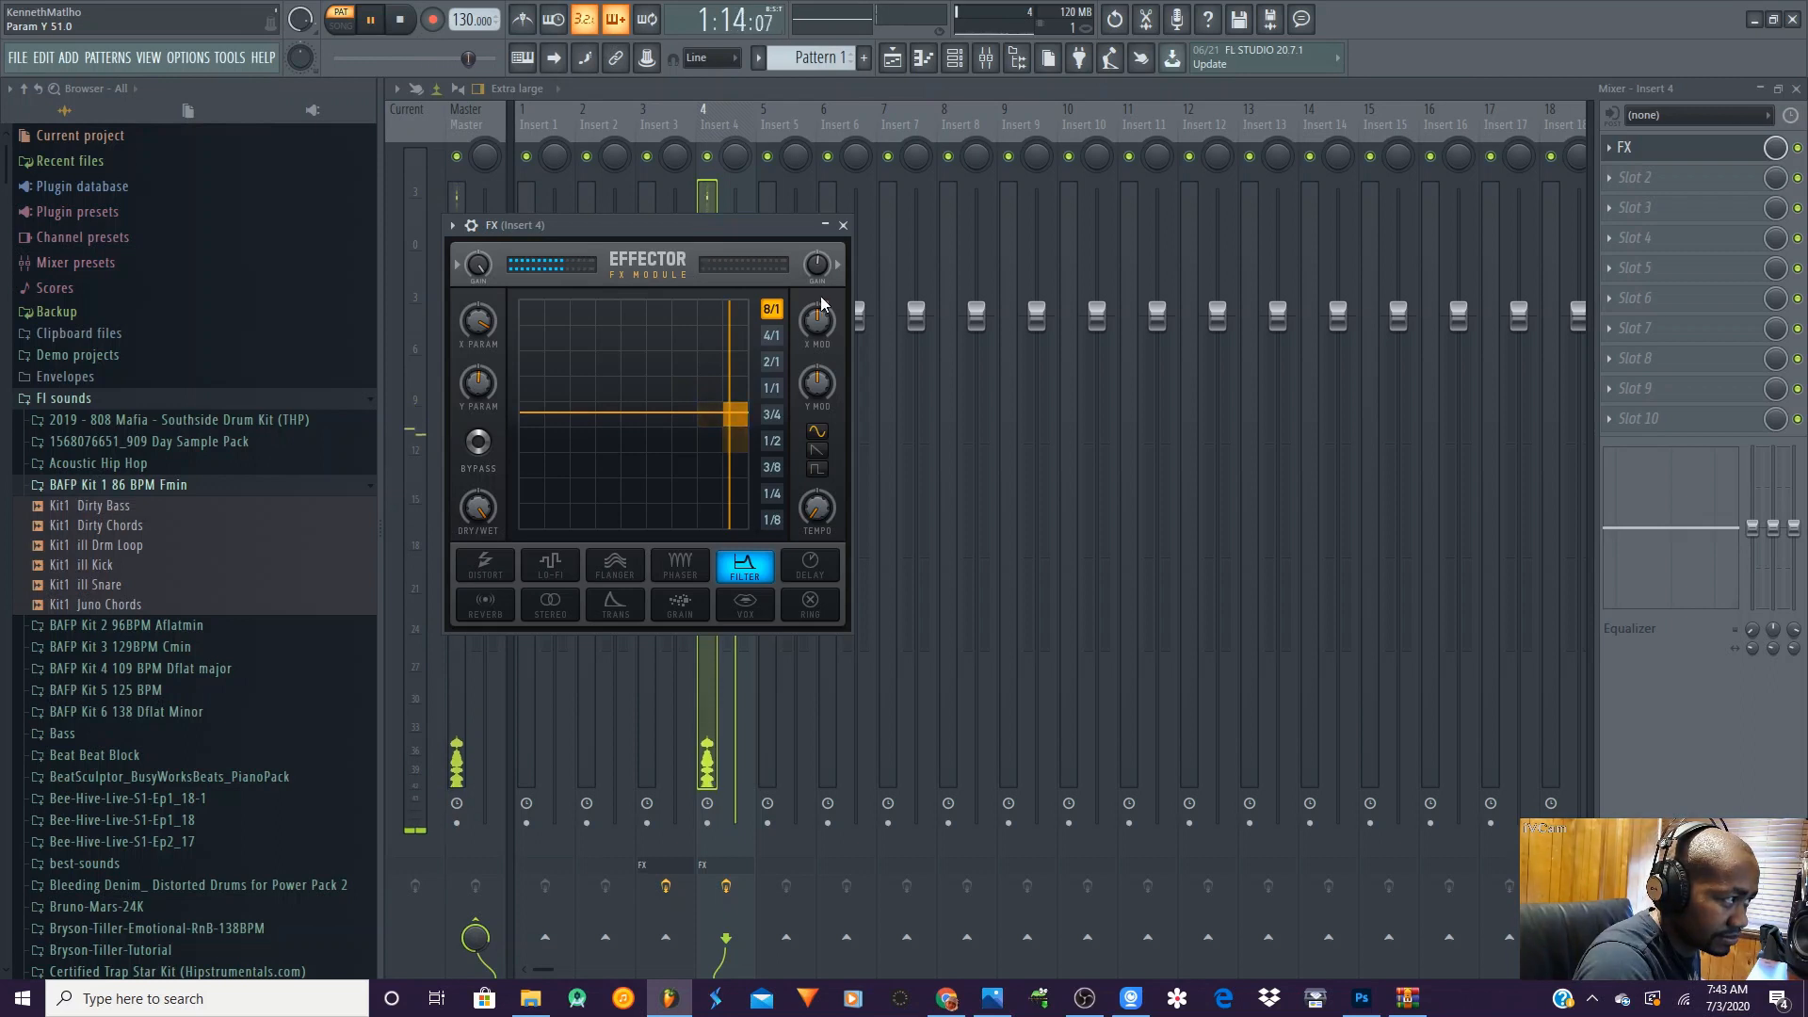
drag(818, 266, 818, 198)
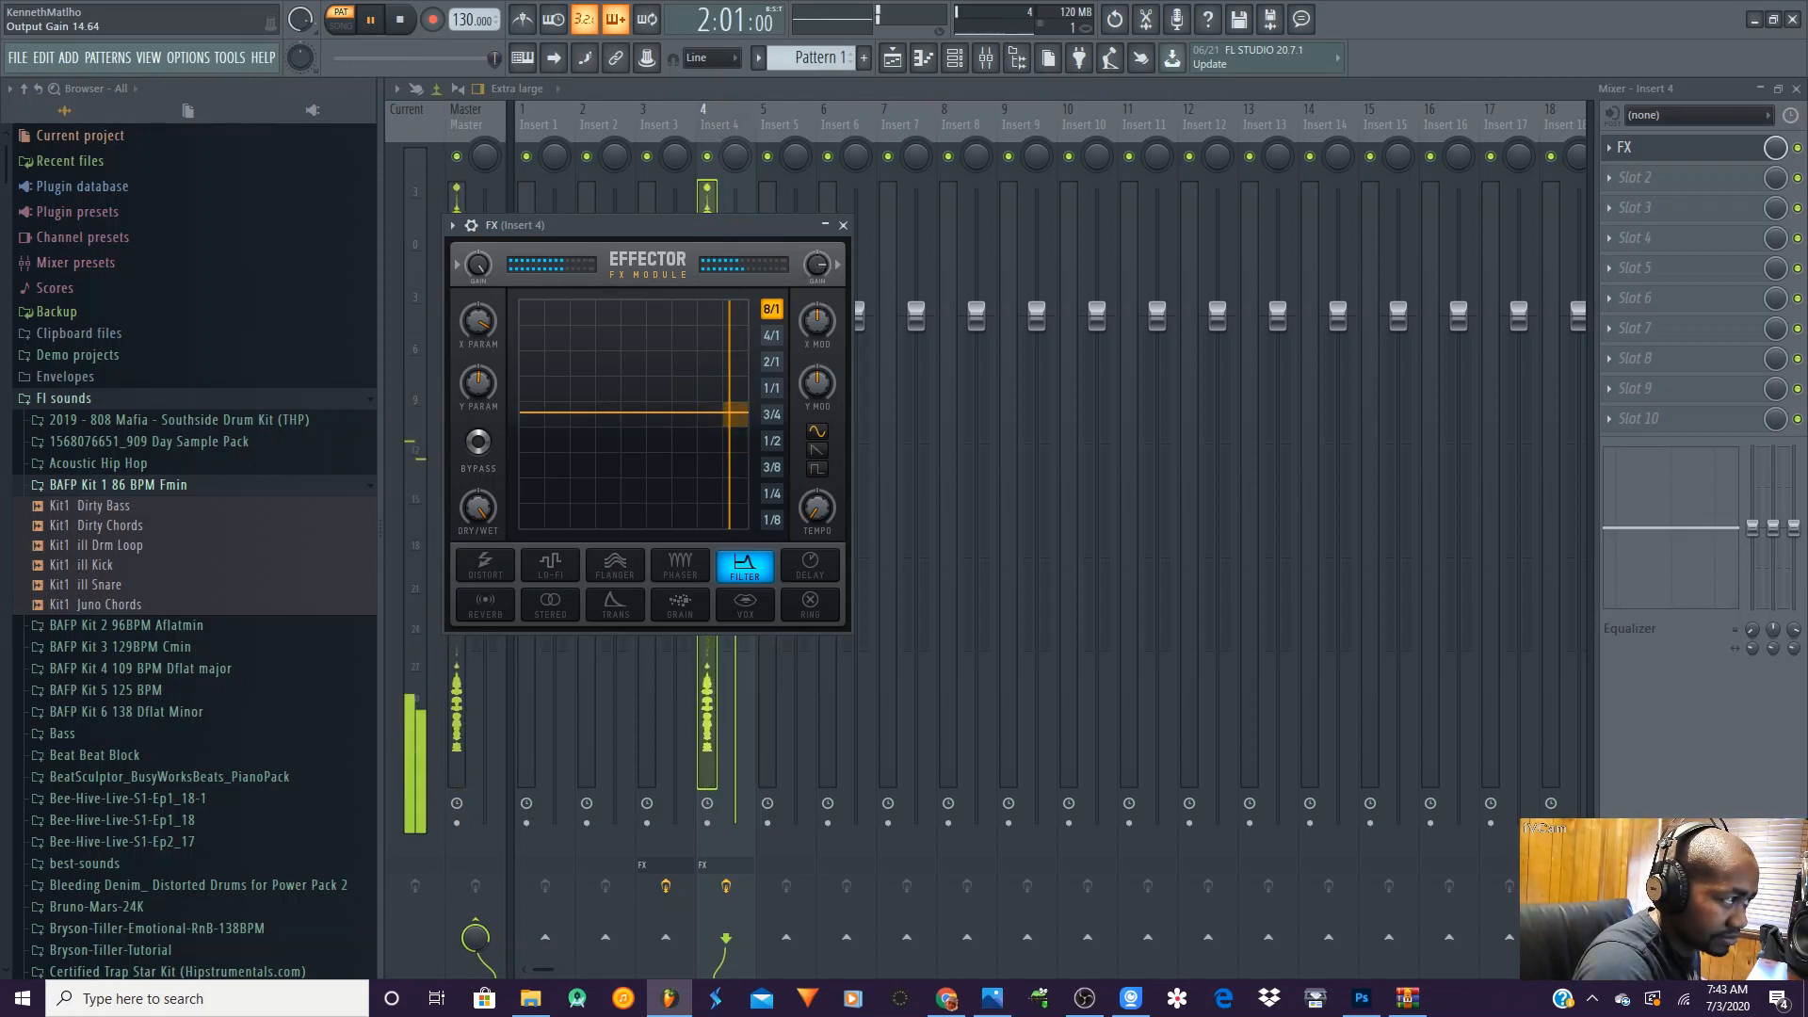
drag(729, 413, 648, 386)
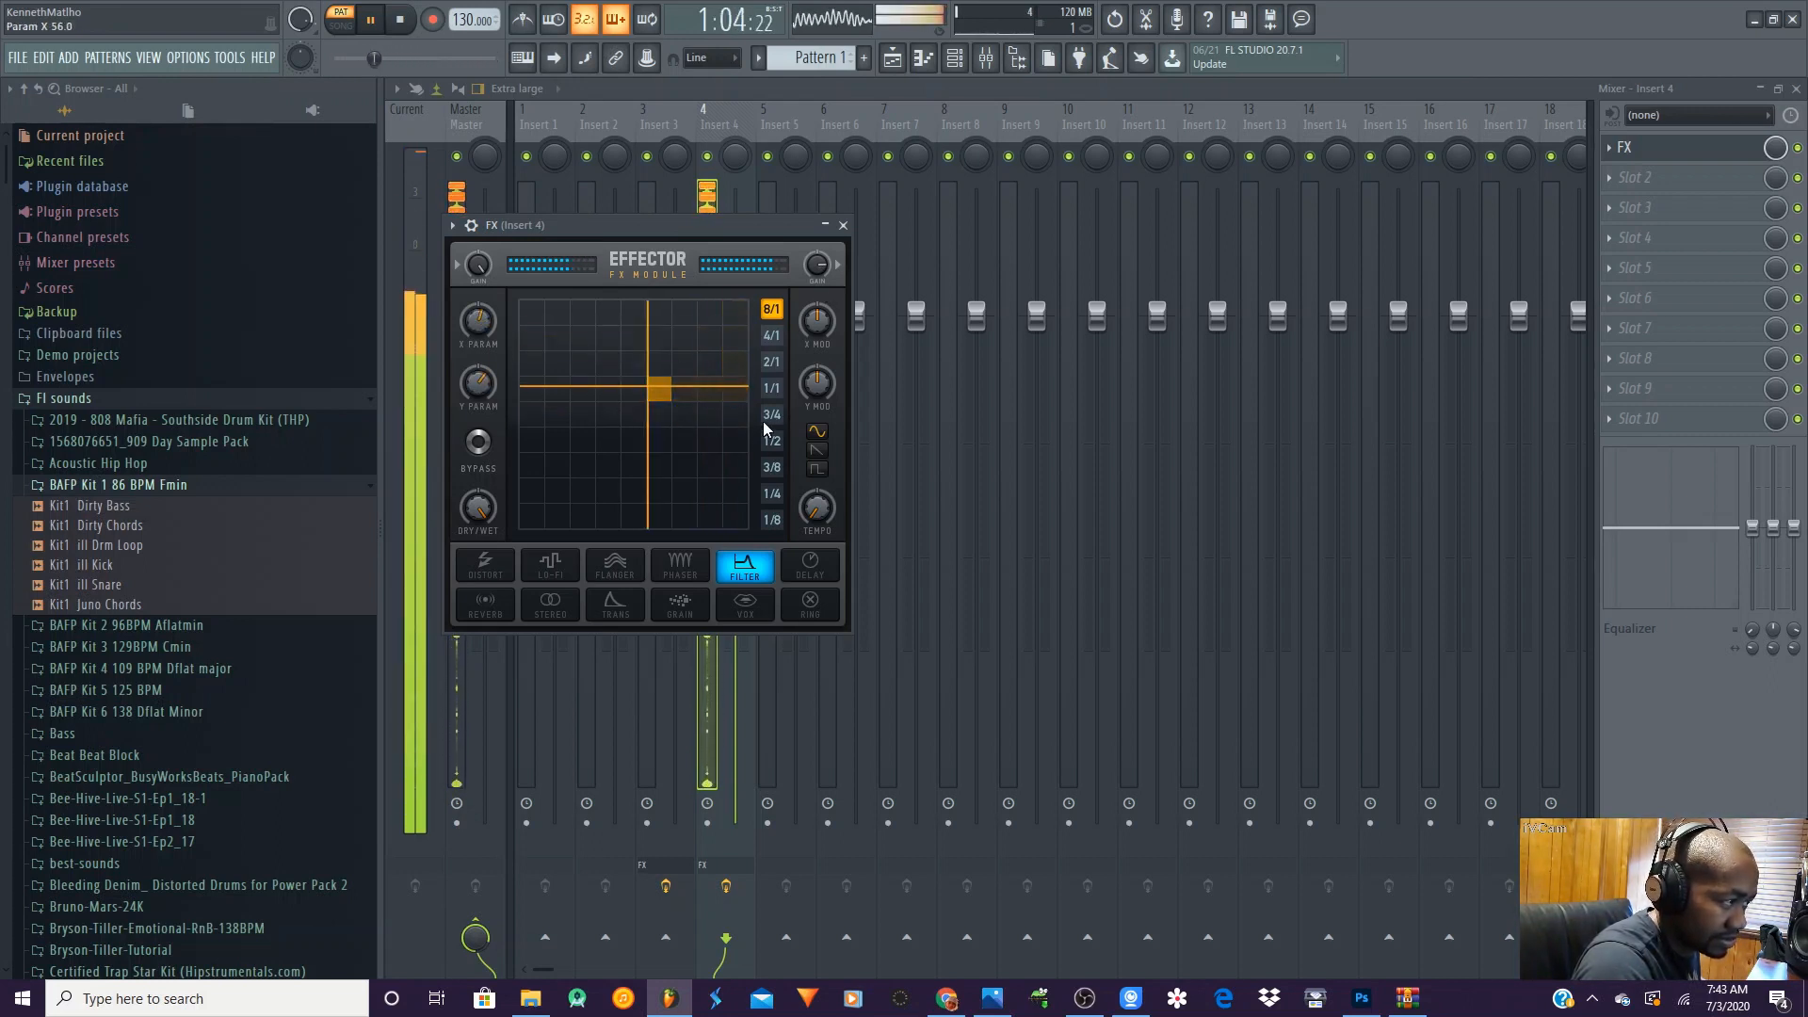
- Audition the Delay effect while moving the XY point, lowering the output gain to about 0.24 and ending with X at about 45
click(794, 563)
drag(652, 388, 738, 440)
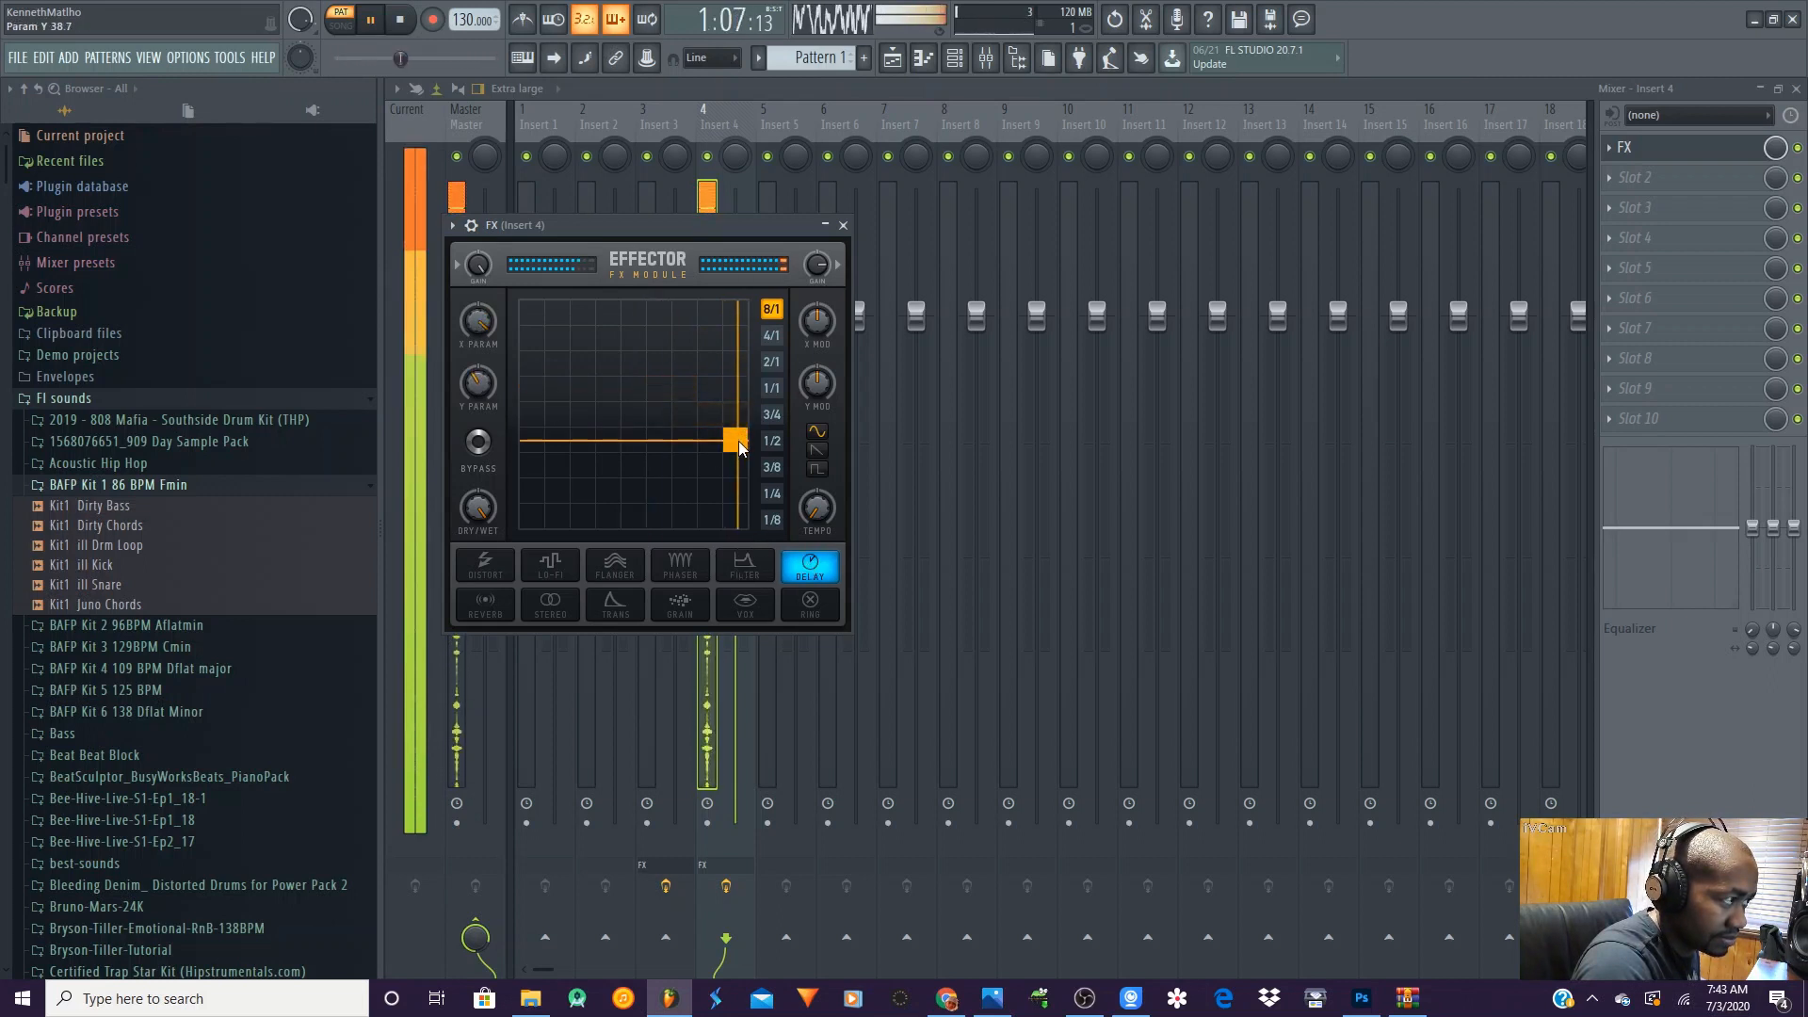
drag(817, 277, 813, 302)
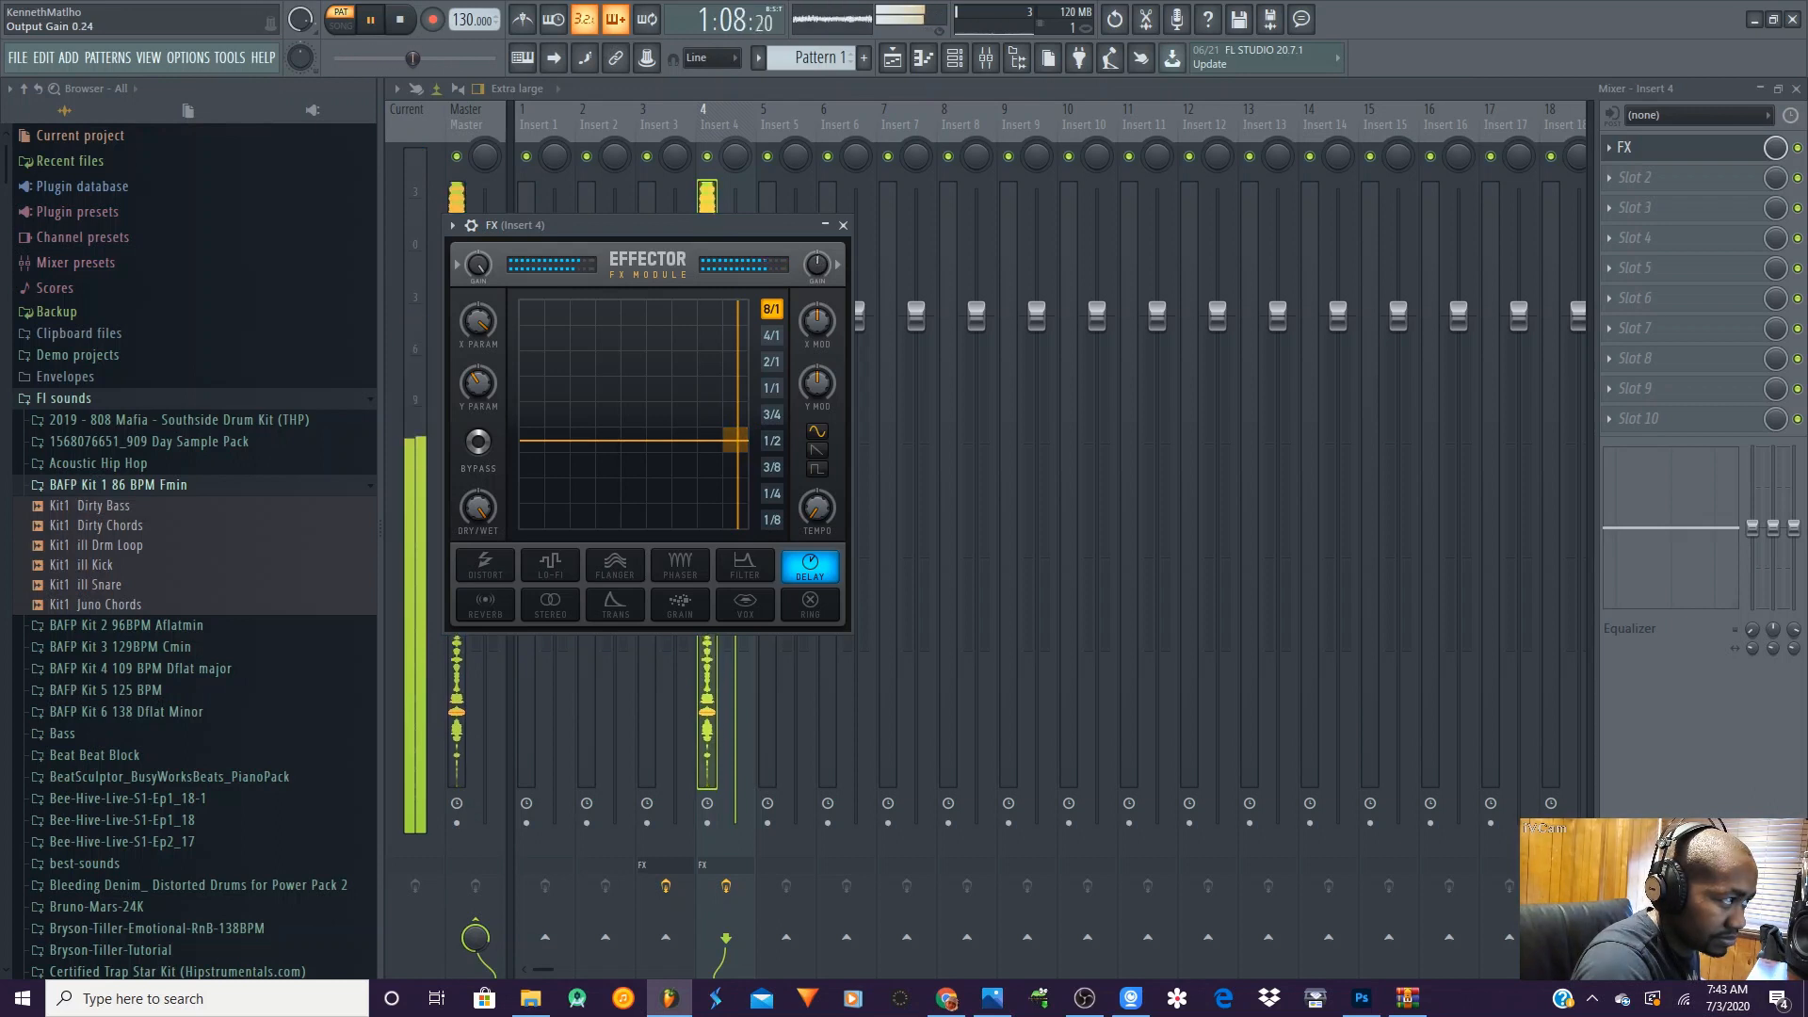
drag(735, 441, 622, 452)
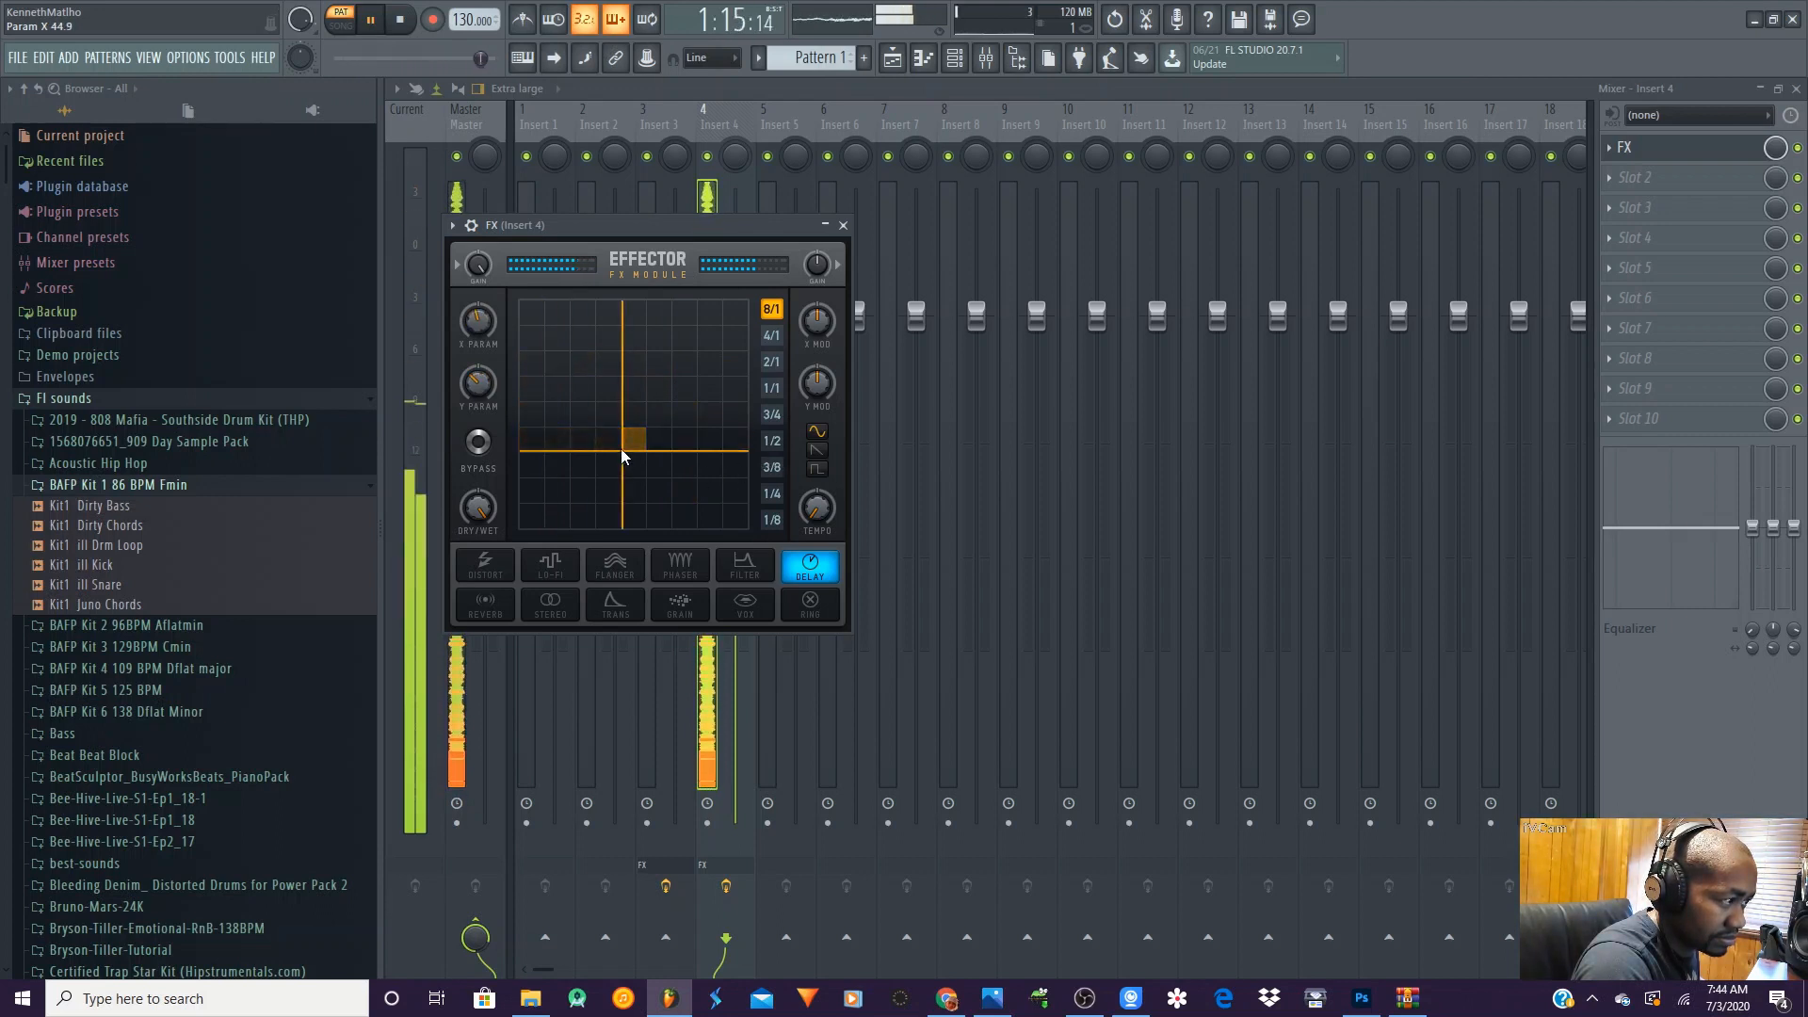
- Audition the Ring and Vox effects while moving the XY point around the lower right of the pad
click(827, 610)
drag(647, 439, 712, 460)
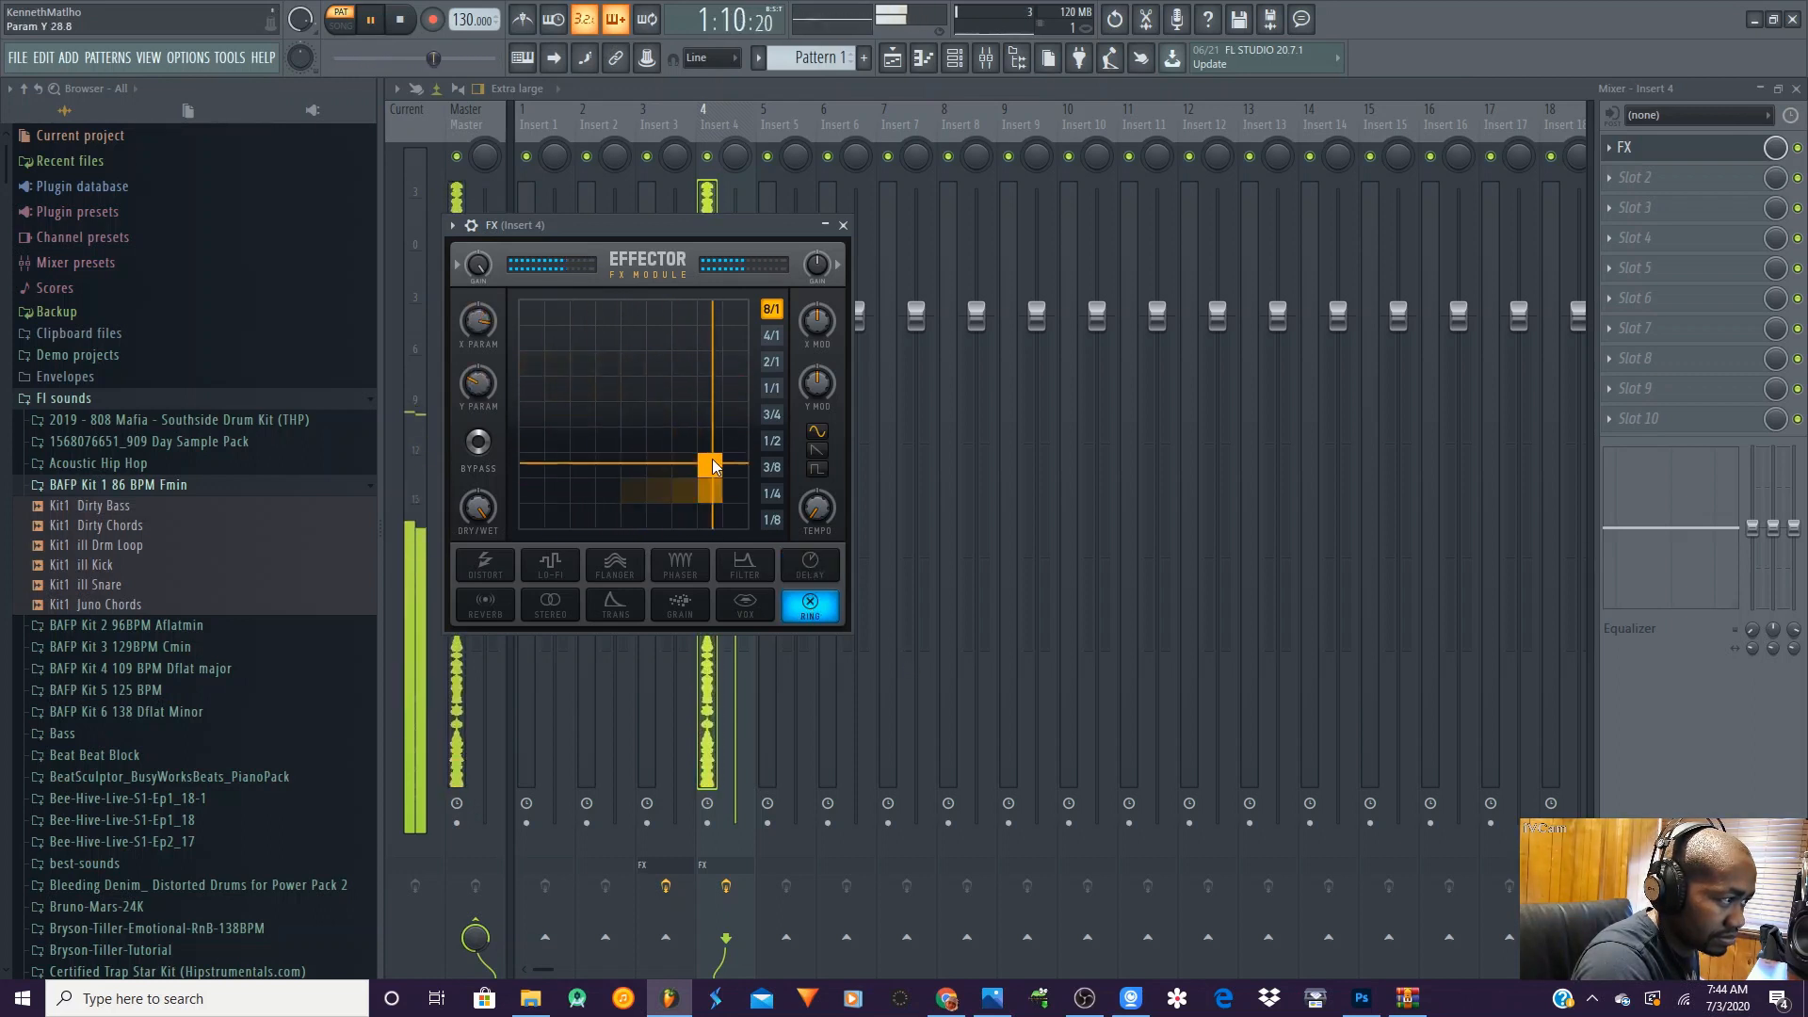
click(745, 605)
drag(710, 420, 708, 465)
- Audition the Grain effect at modulation rates 4/1 and 3/4, moving the XY point to the pad's lower right corner
click(680, 604)
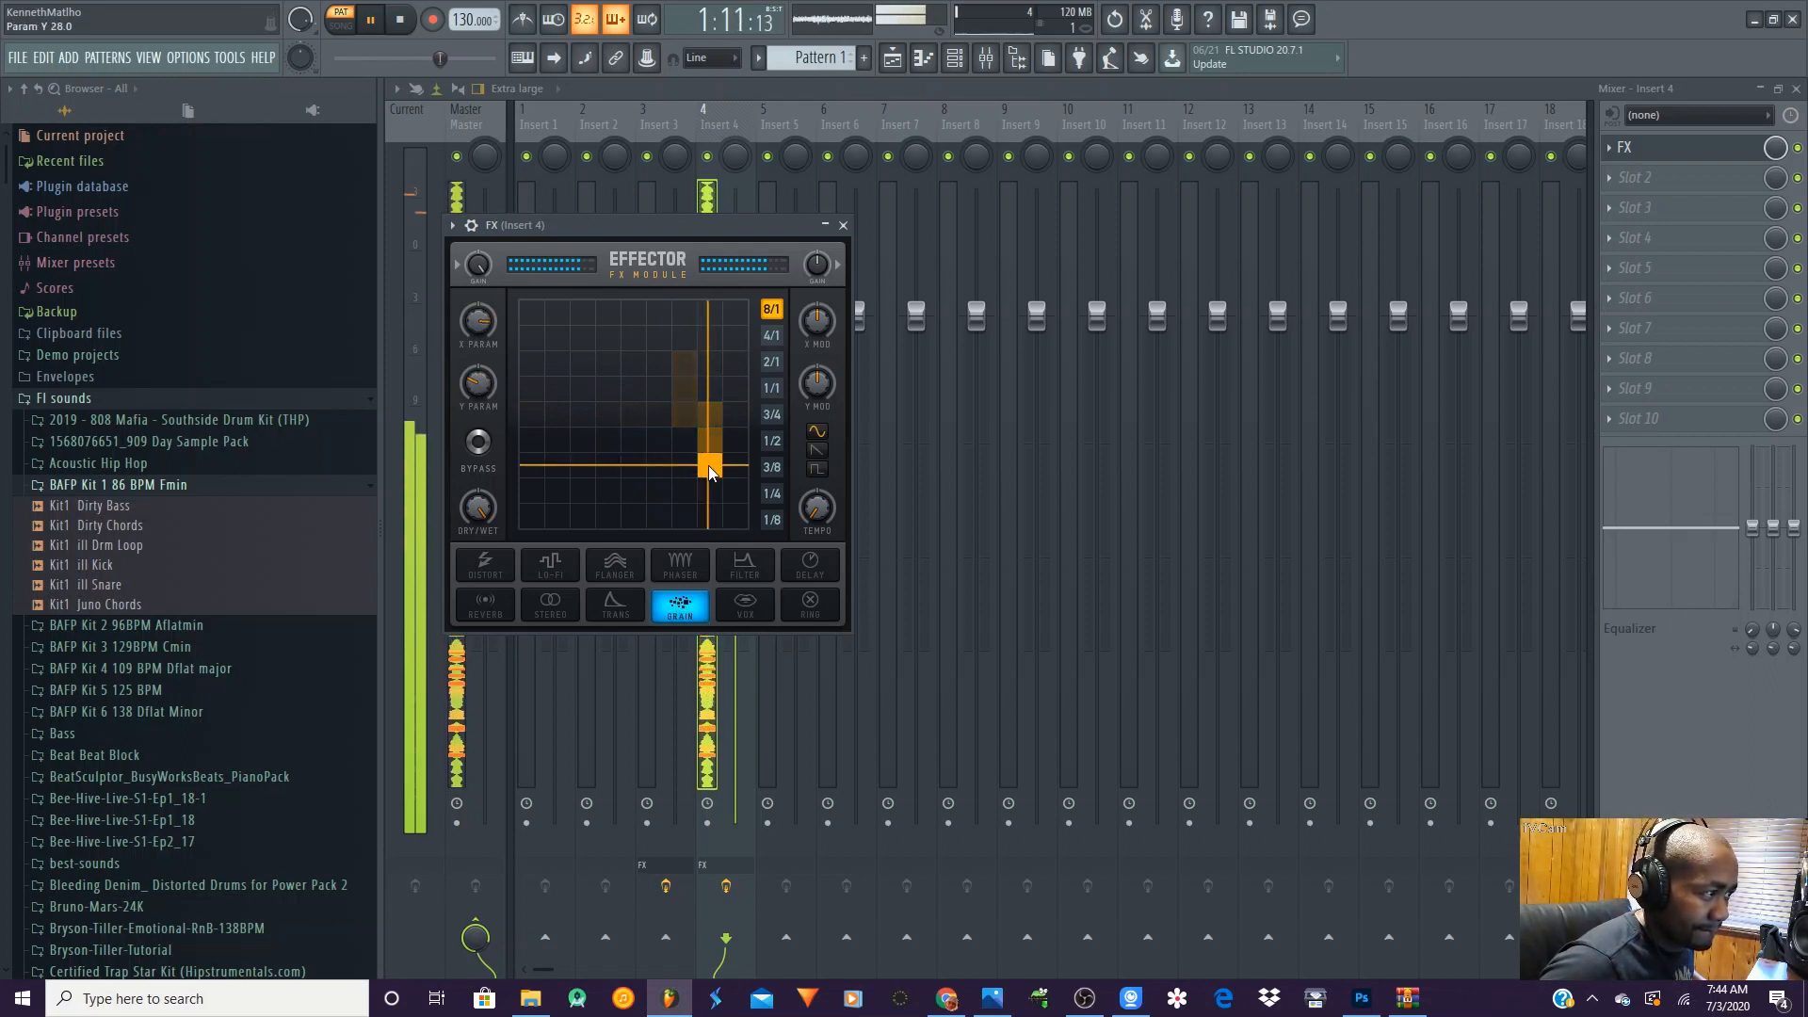
click(772, 335)
click(771, 414)
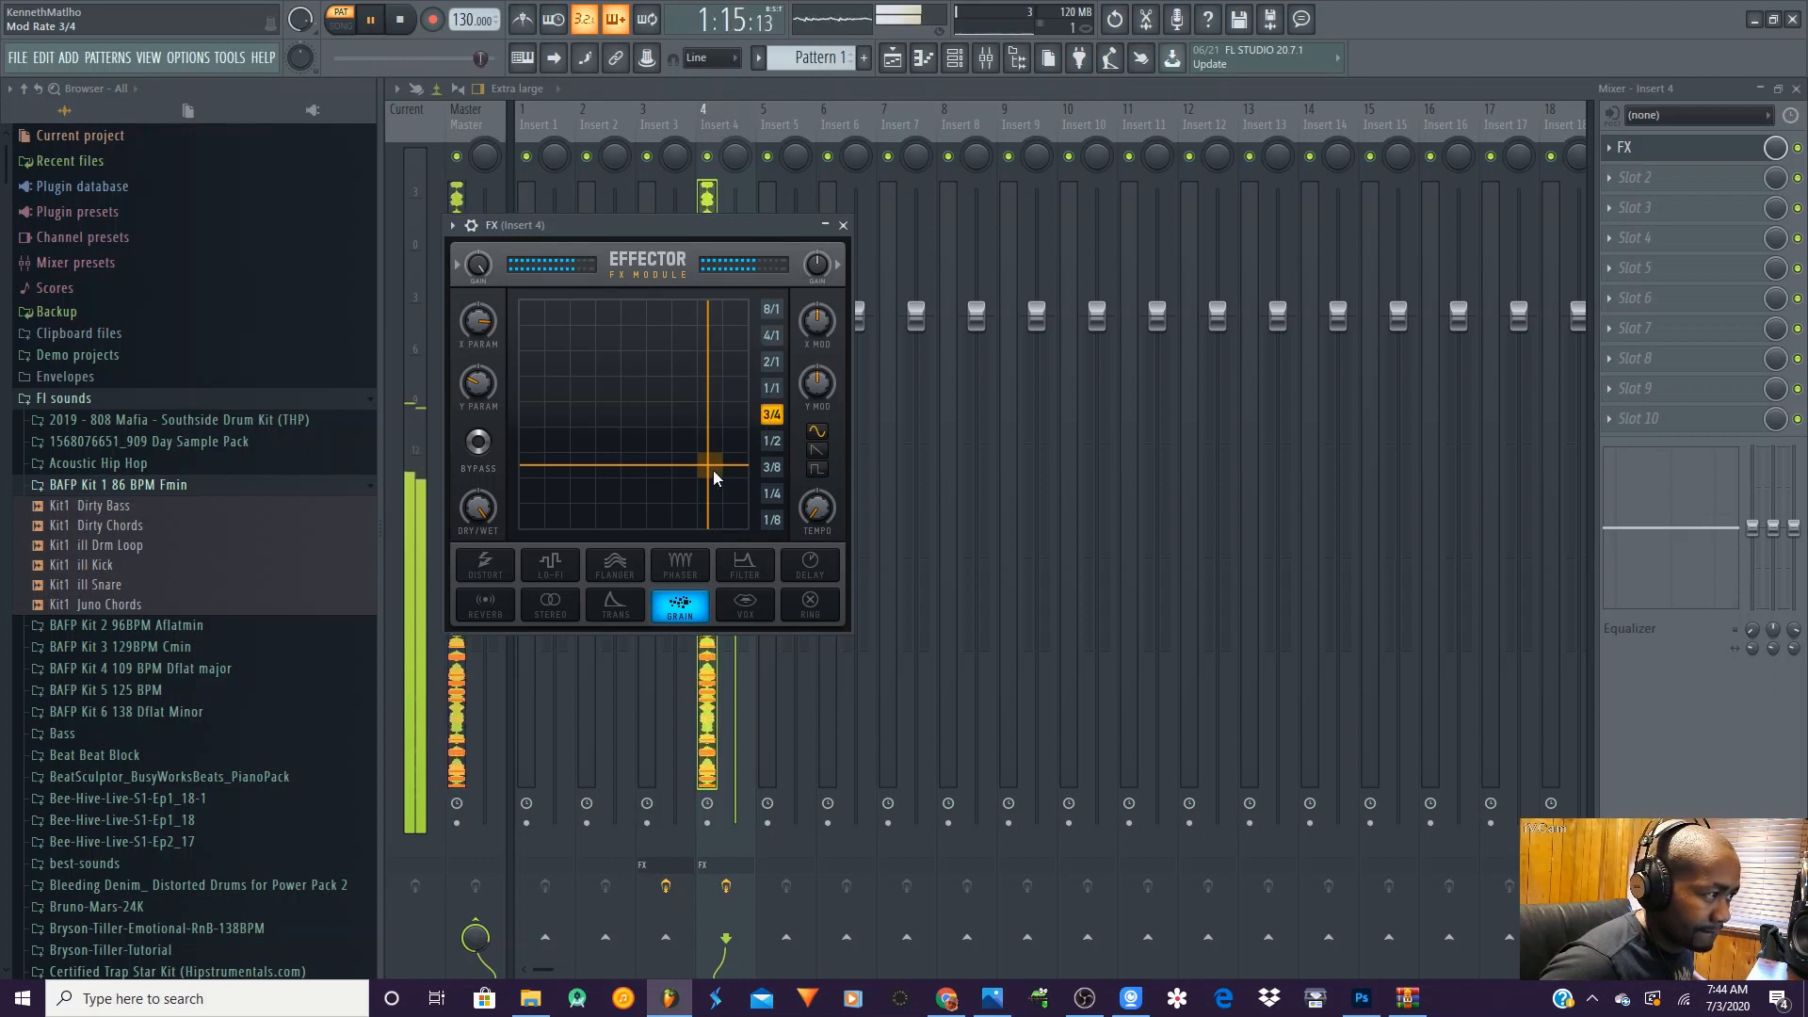
drag(714, 468, 737, 518)
- Audition the Trans effect at modulation rate 1/8 while moving the XY point to the pad's lower left corner
click(620, 603)
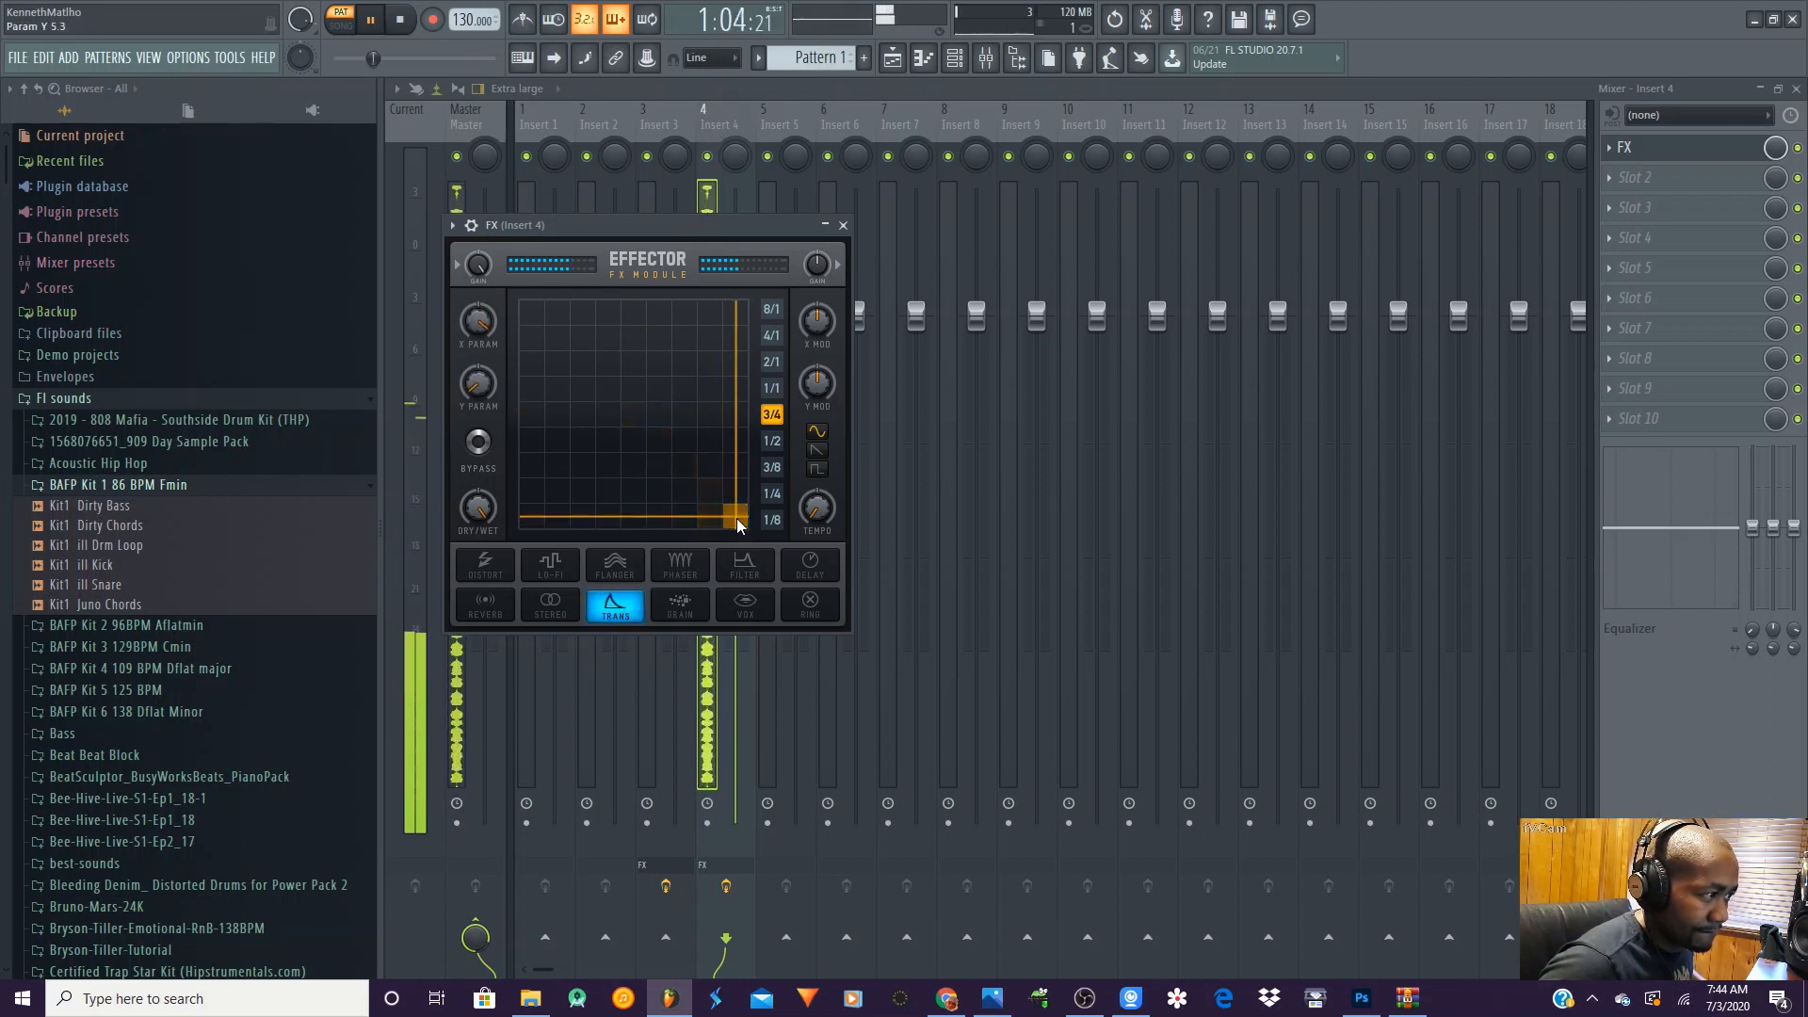
click(768, 522)
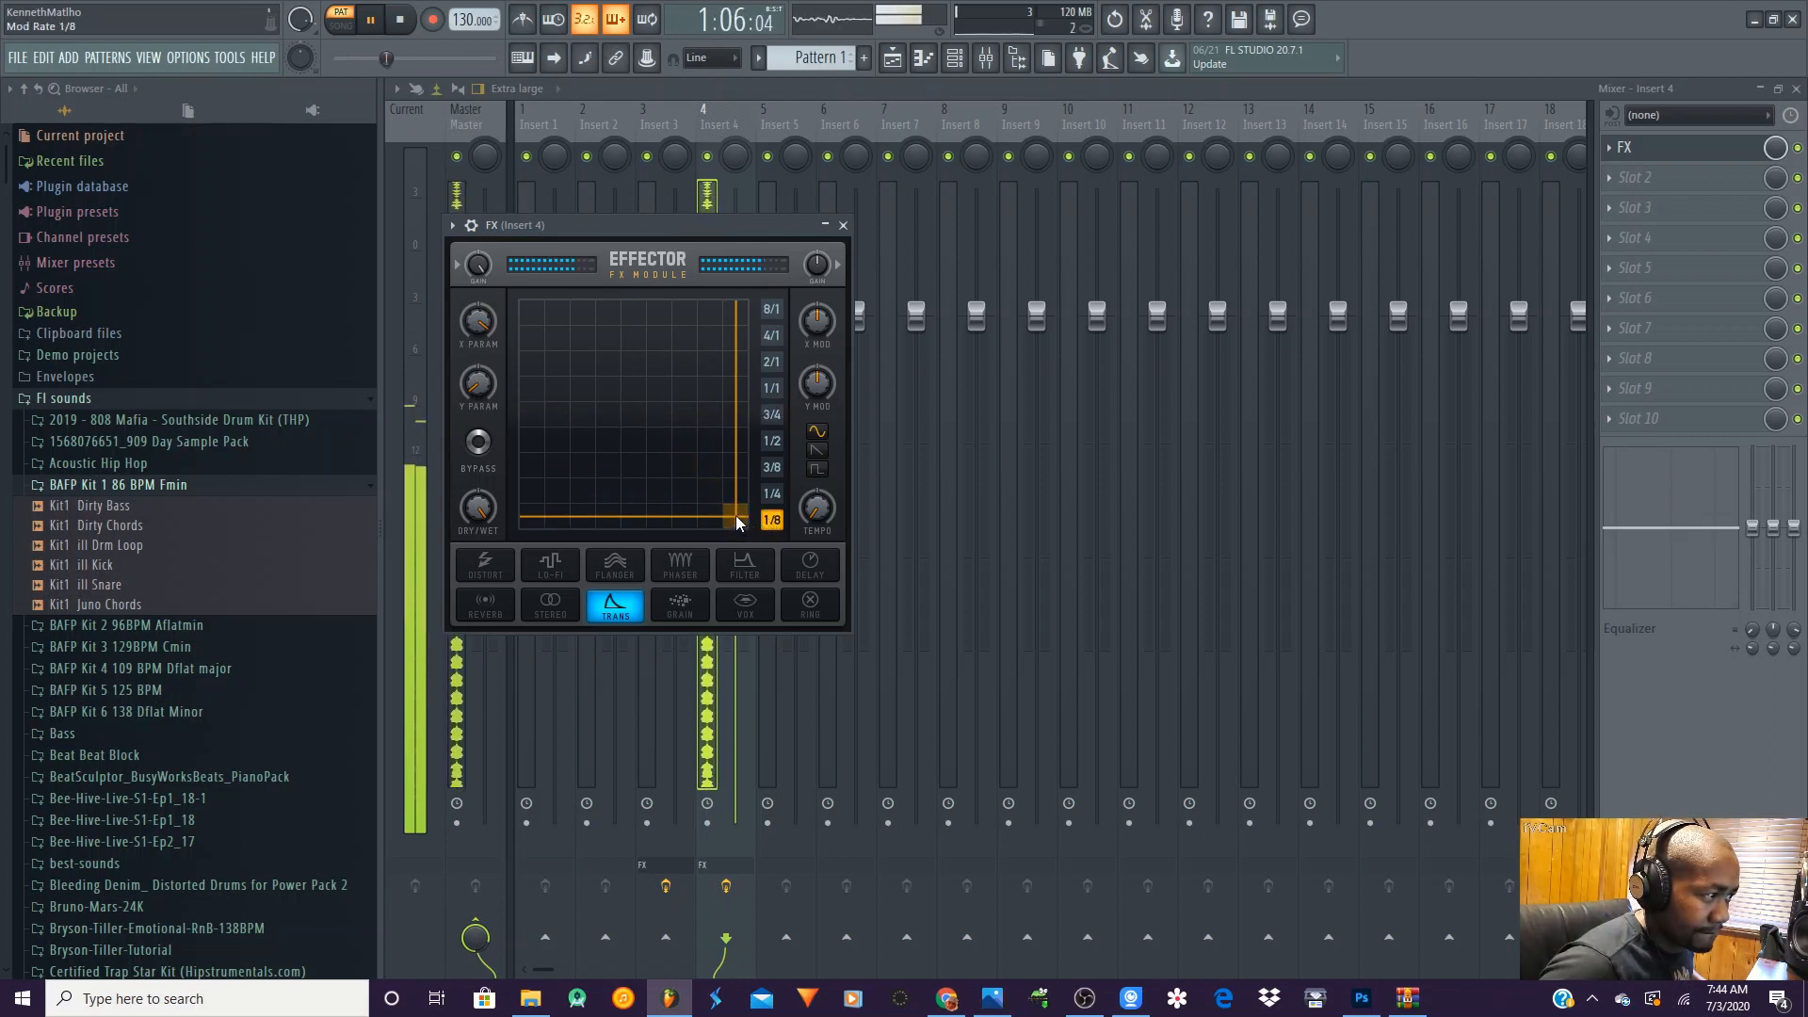
drag(736, 516, 531, 516)
- Audition the Stereo and Reverb effects, moving the XY point near the pad's centre with X at about 50
click(556, 599)
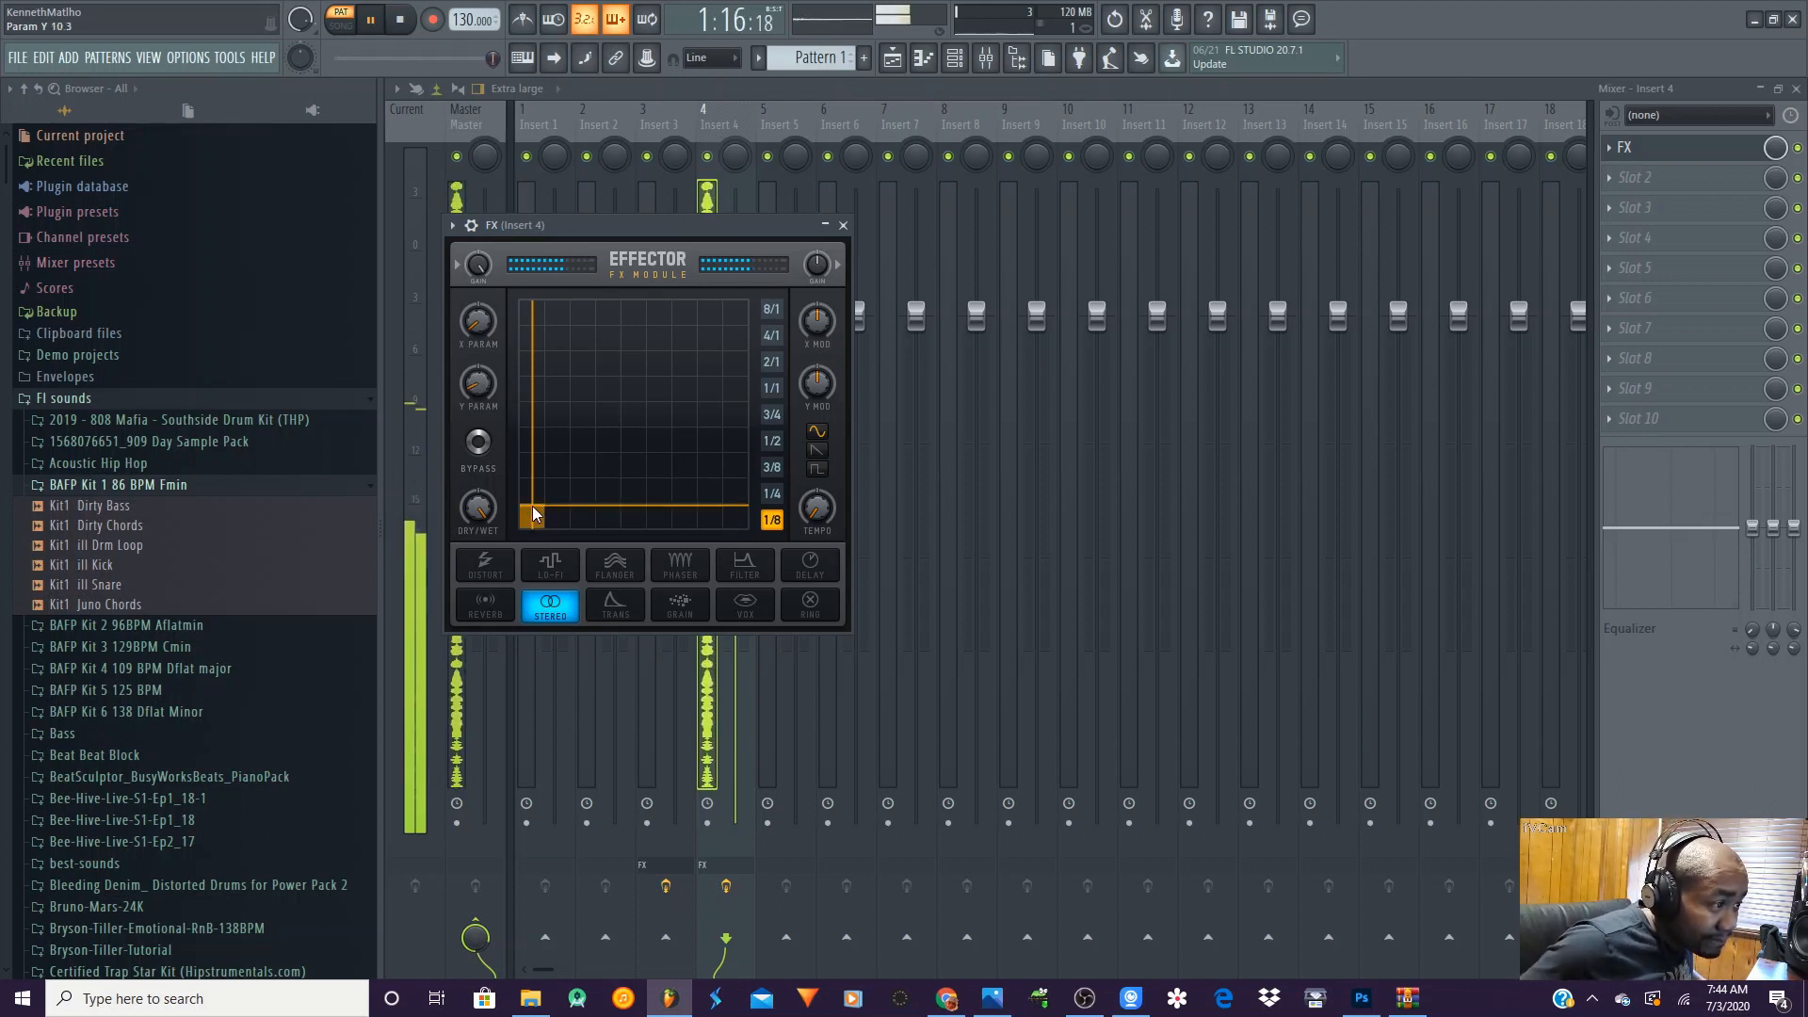
drag(533, 508, 635, 434)
click(483, 606)
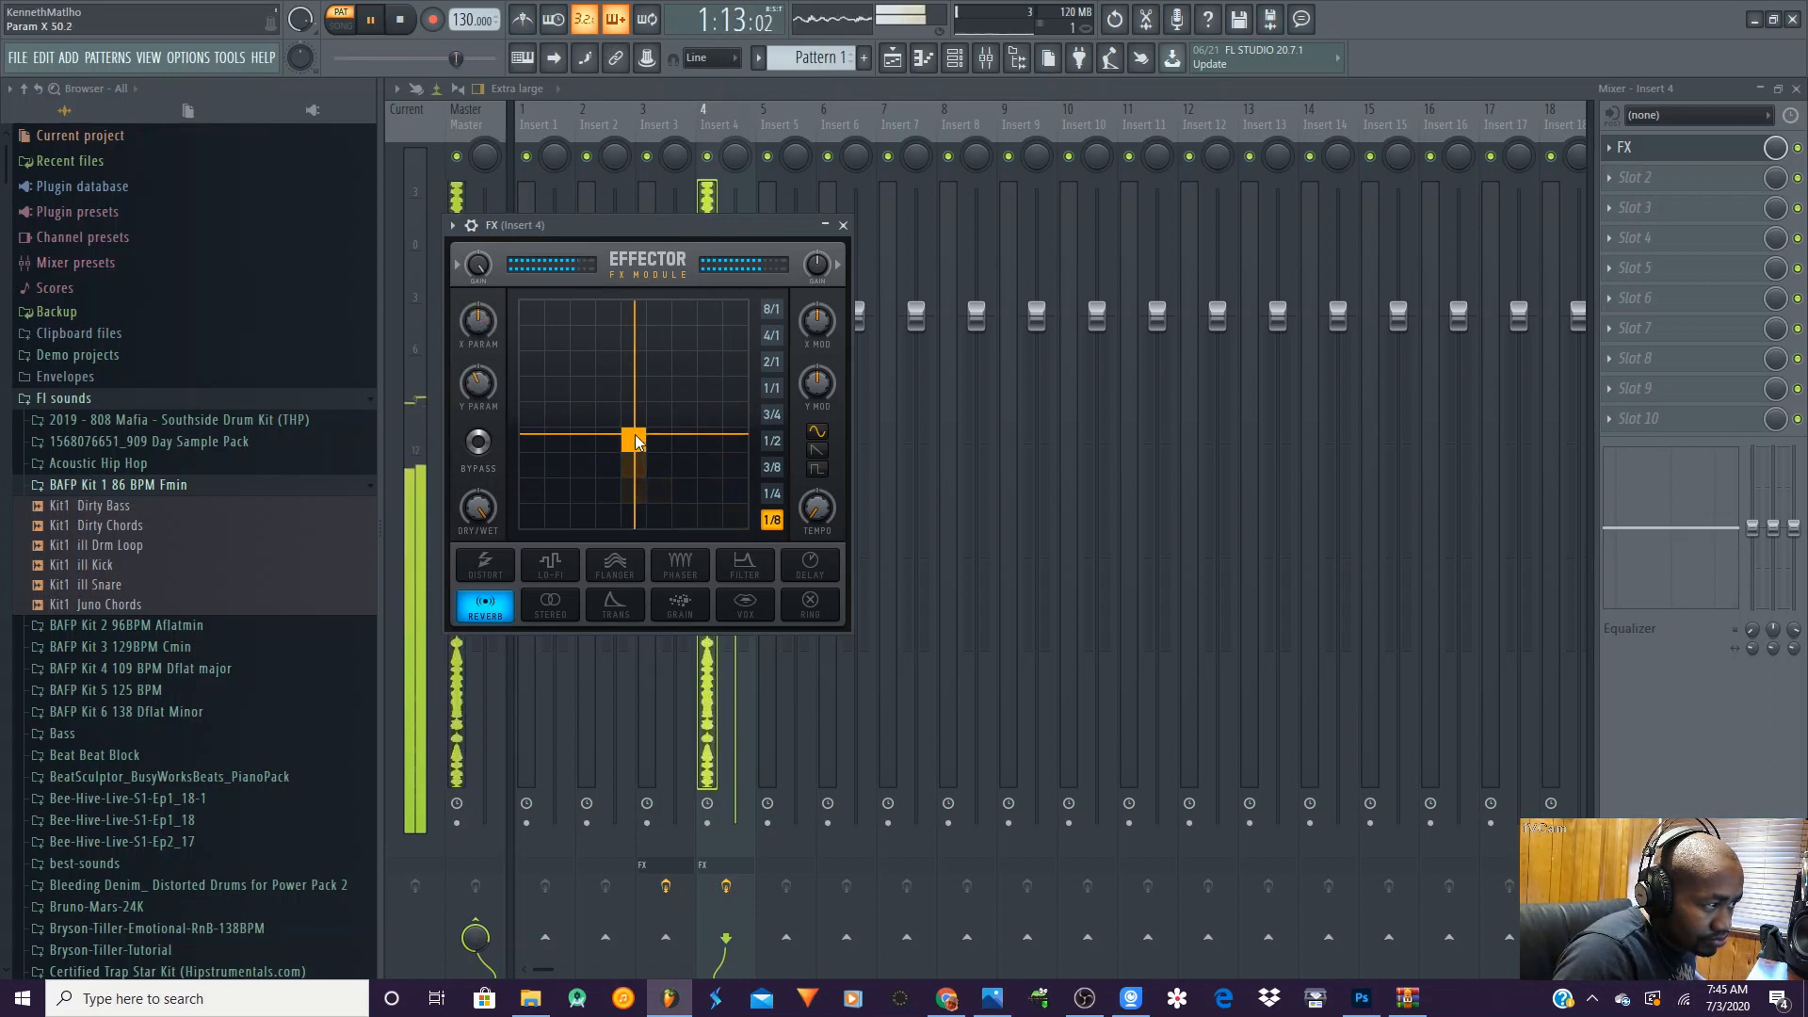
- Audition Distort, Lo-Fi, Flanger, Phaser and Filter with Y at about 29, finishing at modulation rate 2/1, and stop playback
click(485, 565)
drag(636, 439, 608, 461)
click(550, 563)
click(615, 563)
click(680, 565)
click(748, 570)
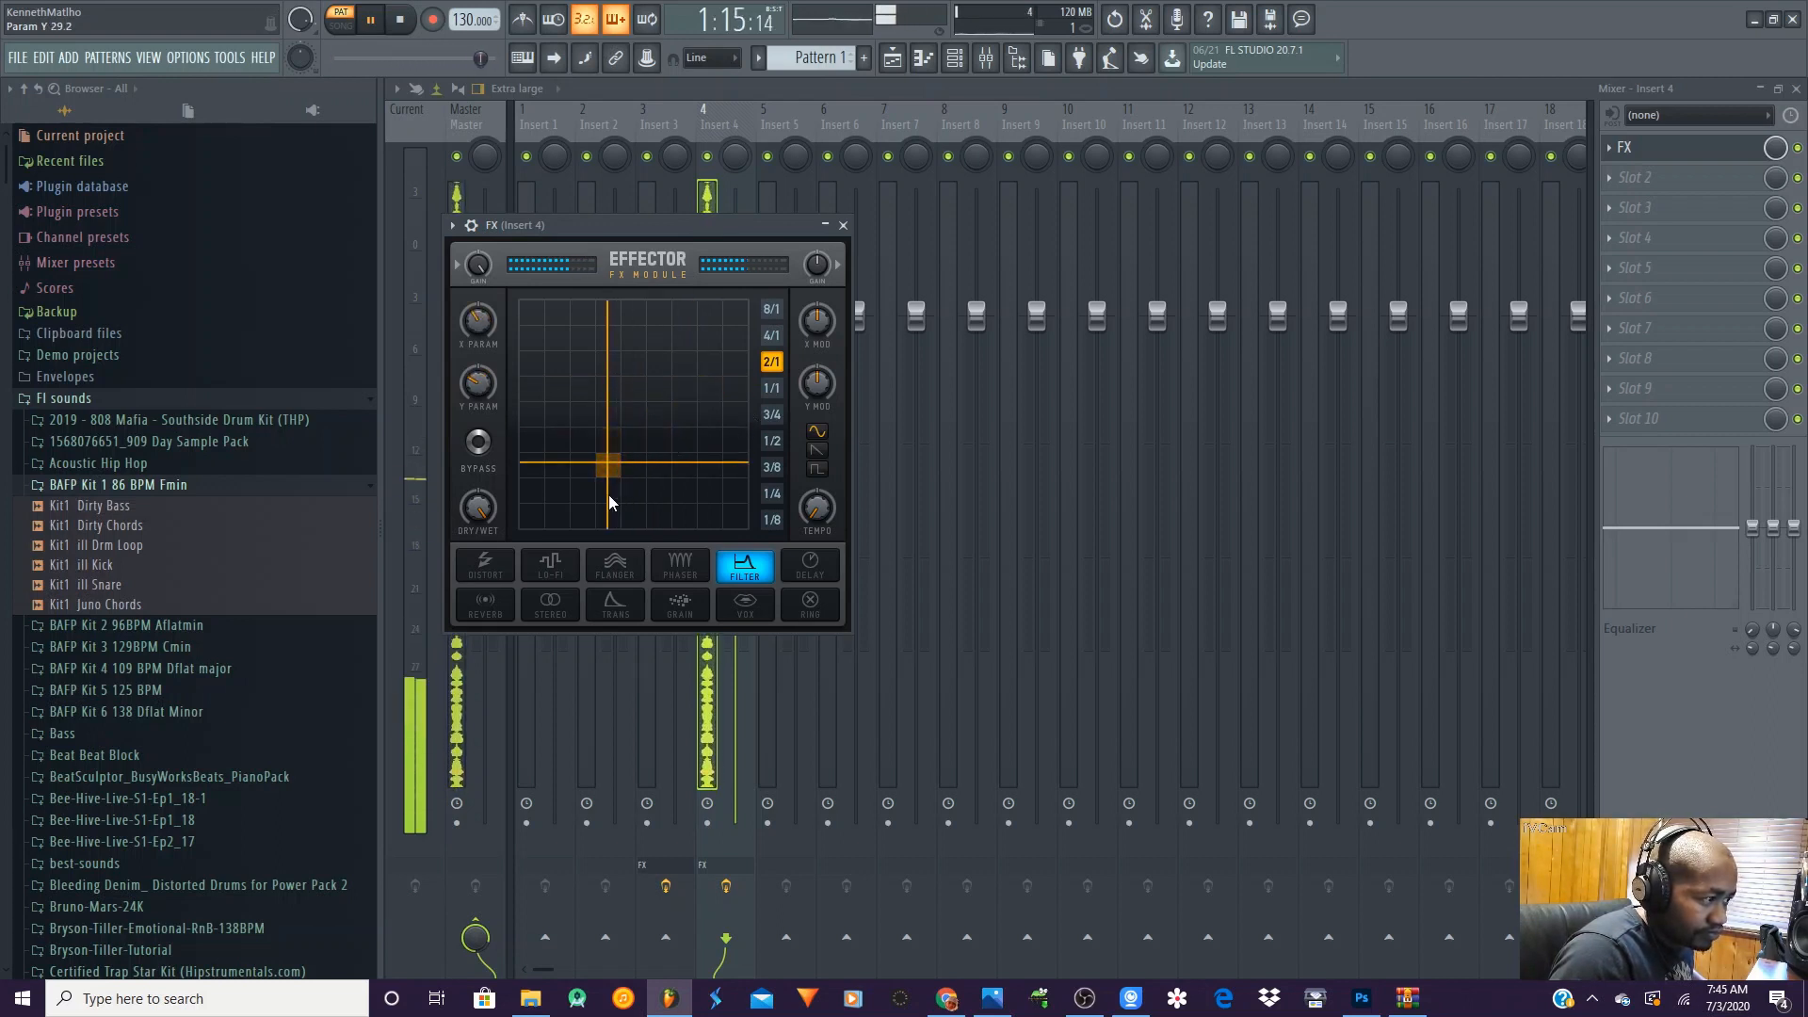
click(403, 20)
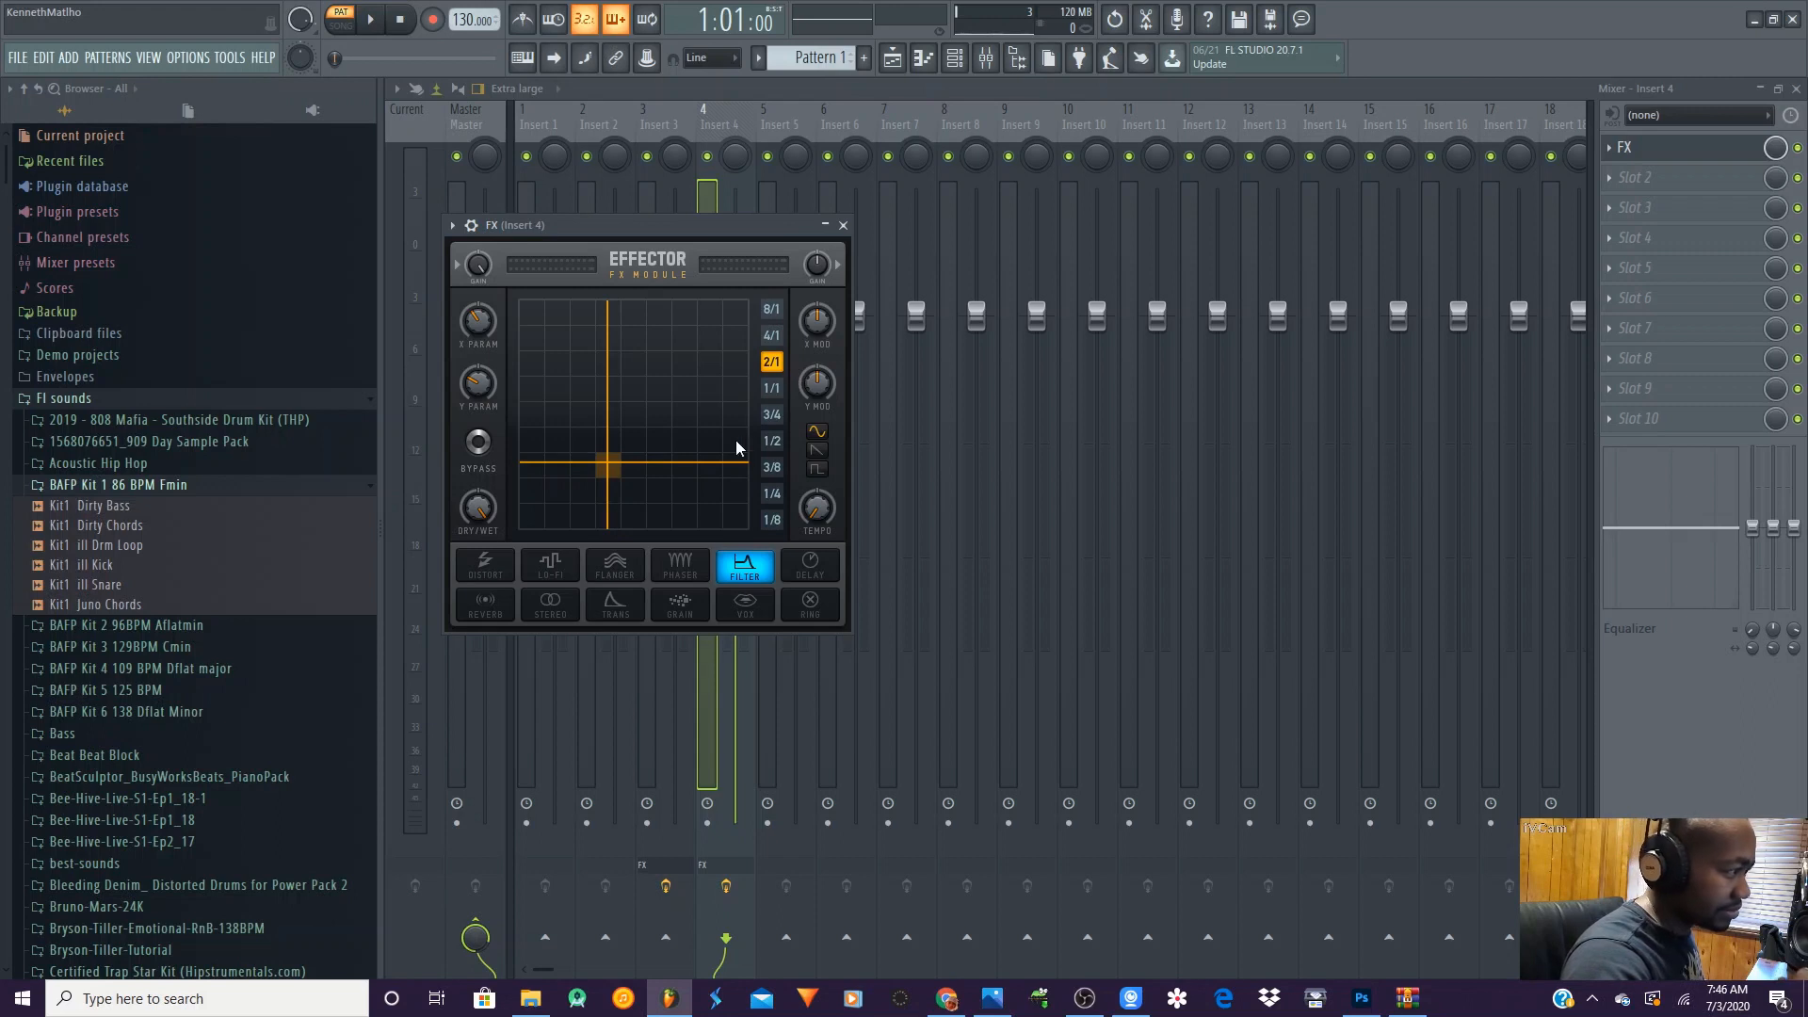
- Move the XY point slightly above and right of the pad's centre, and switch the effect through Phaser and Filter to Flanger
drag(607, 462, 658, 400)
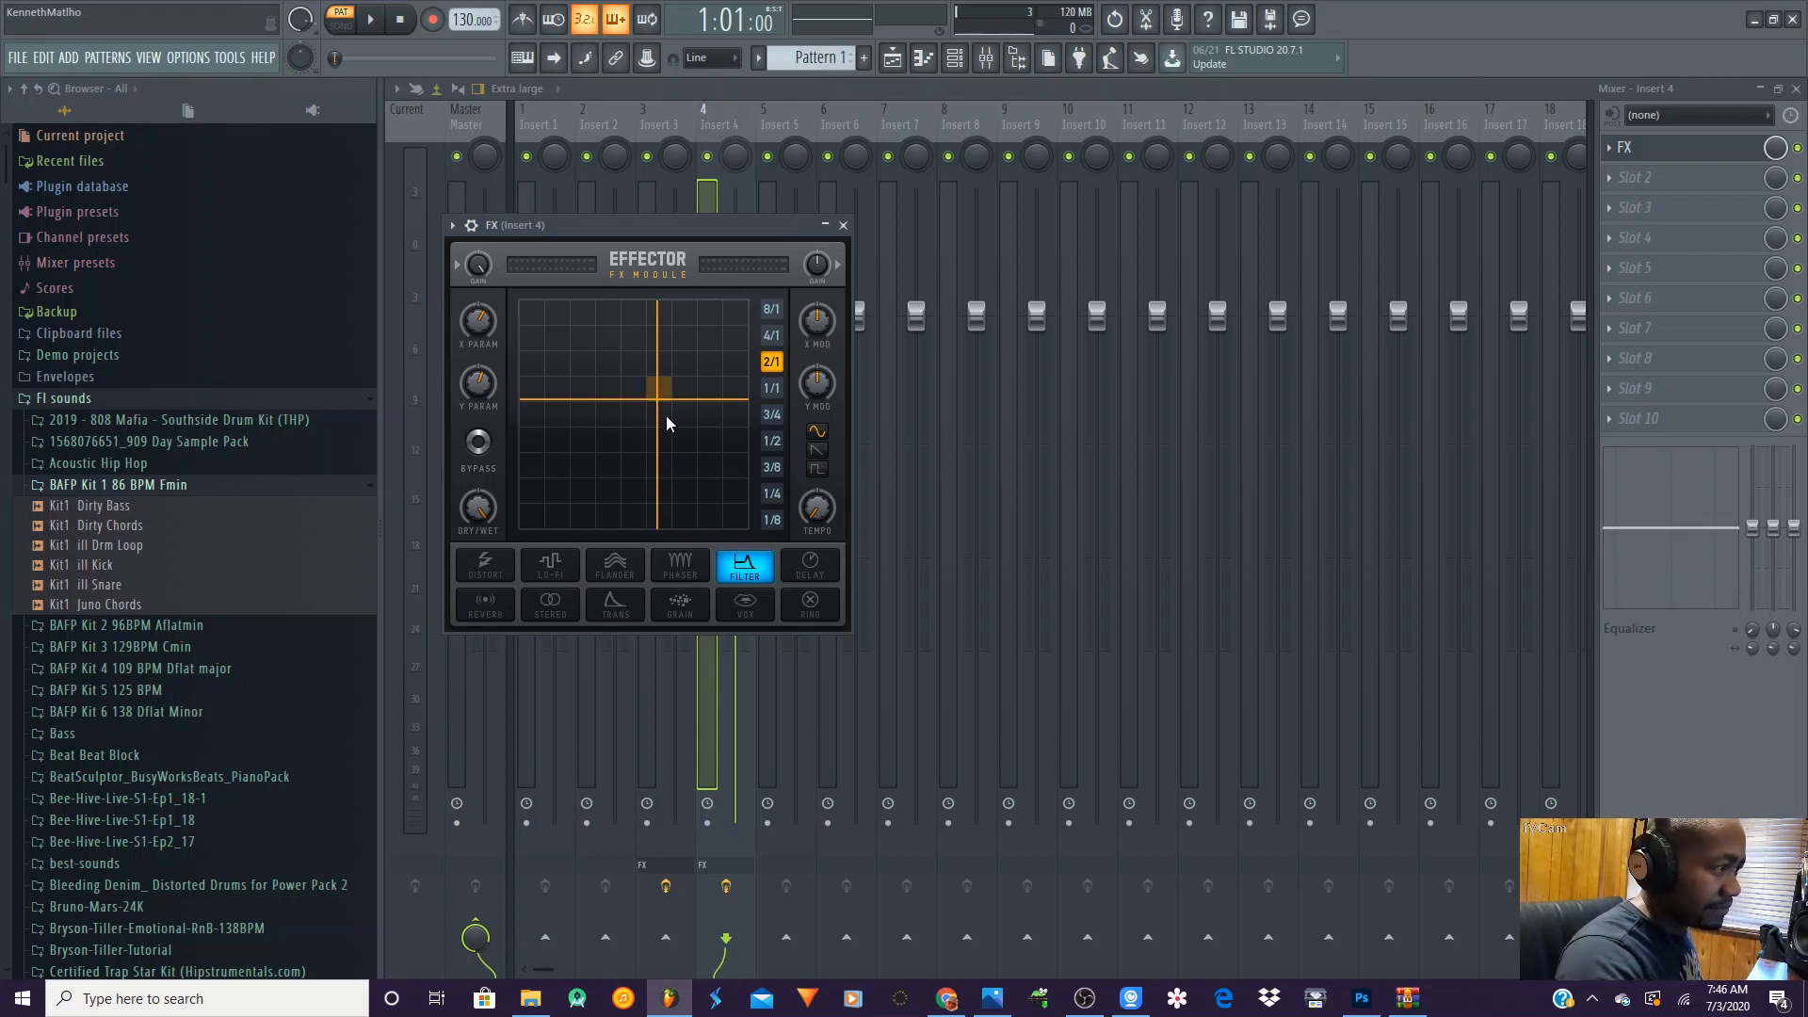
click(678, 569)
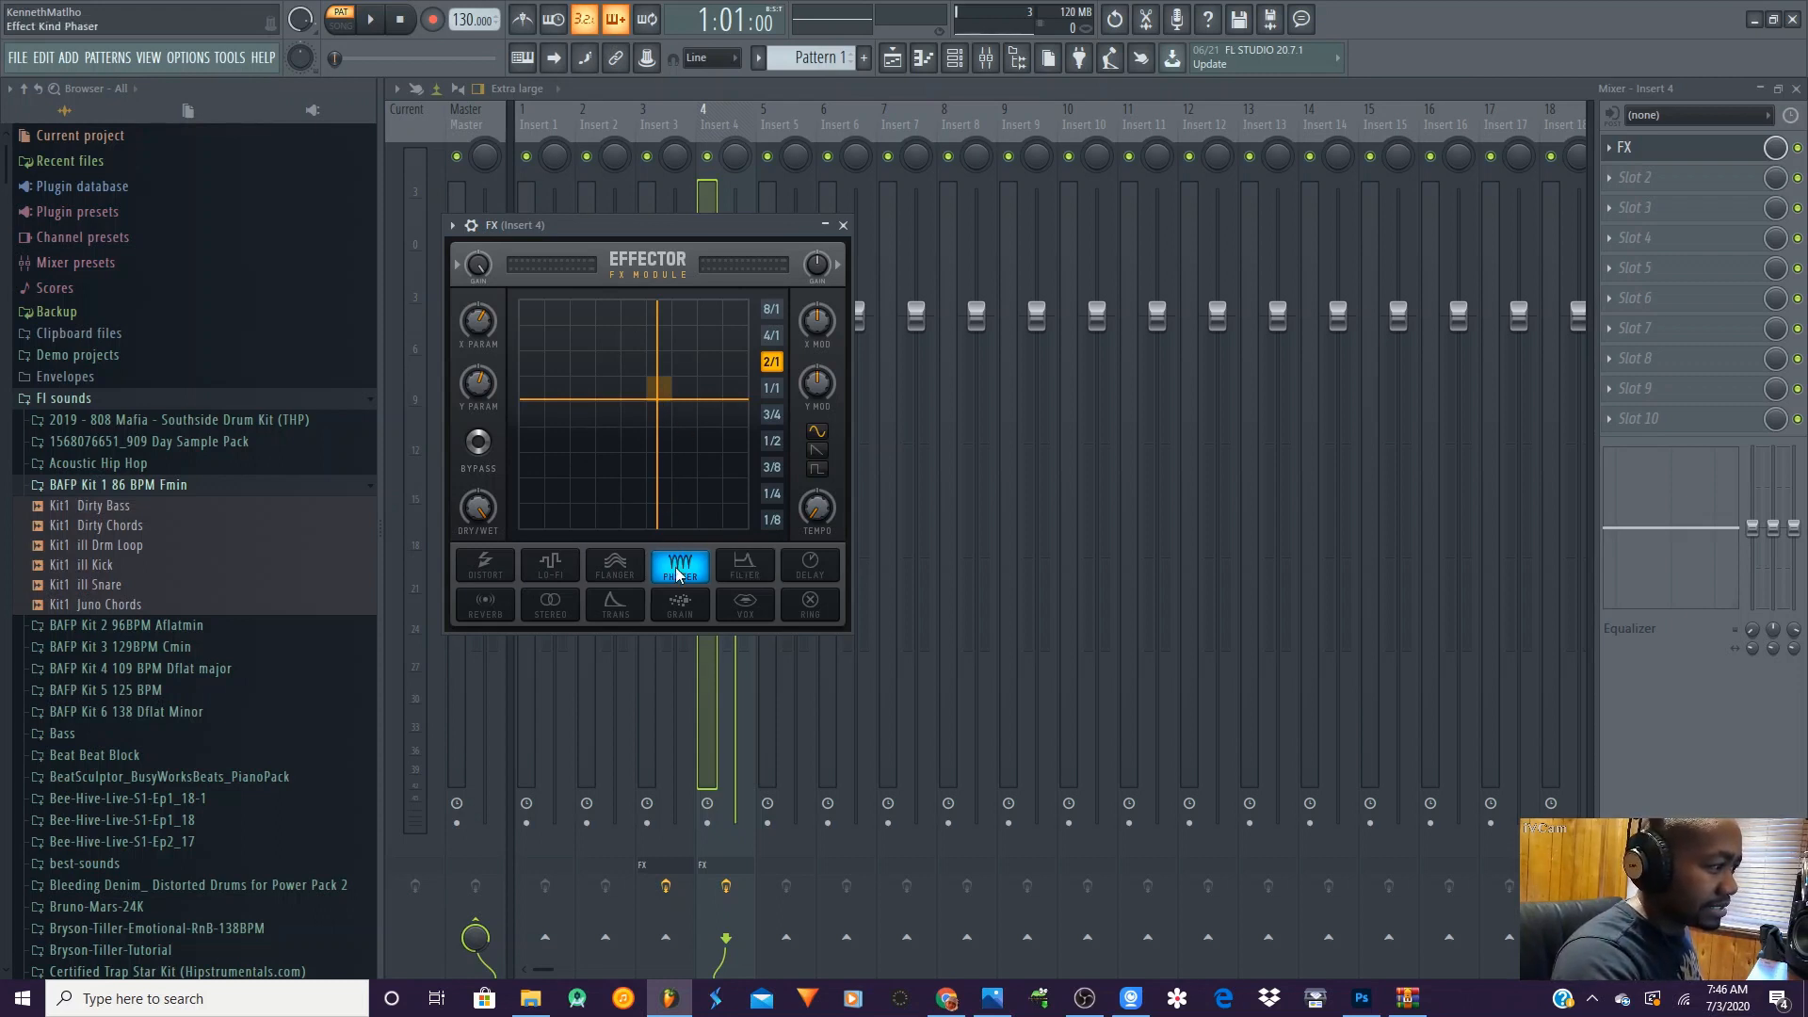
click(749, 576)
click(633, 576)
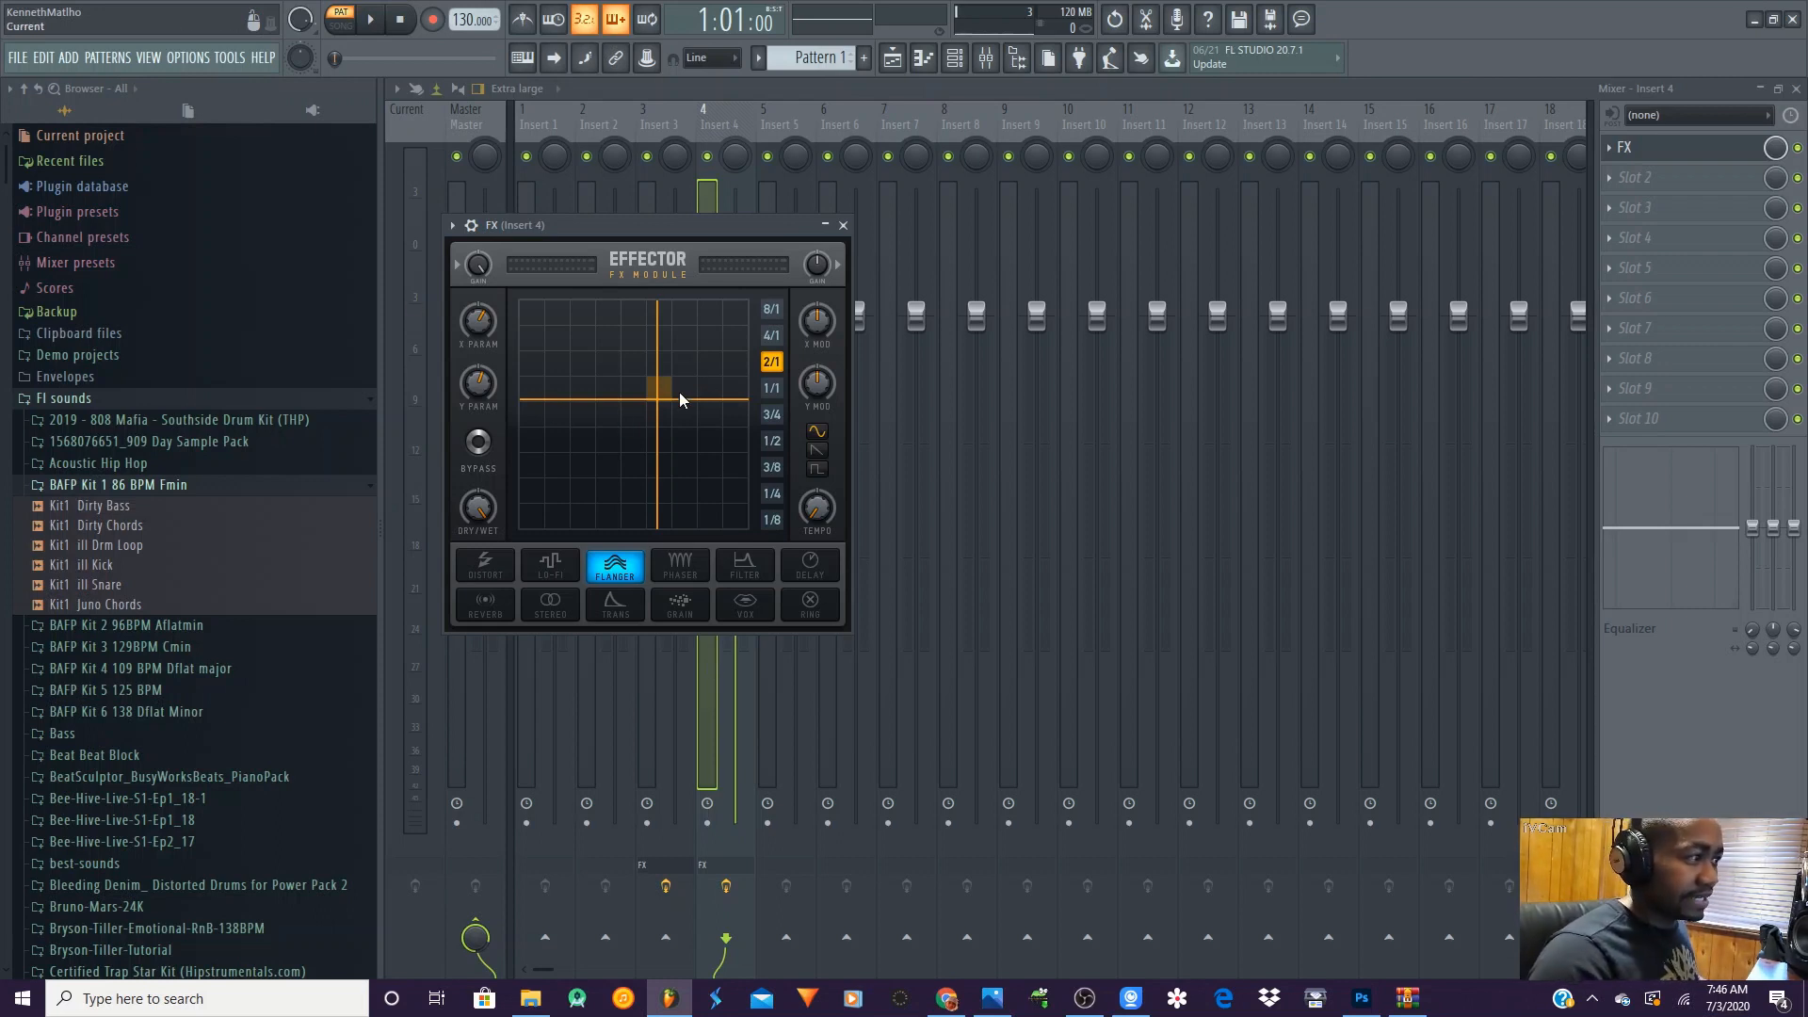
key(ctrl+s)
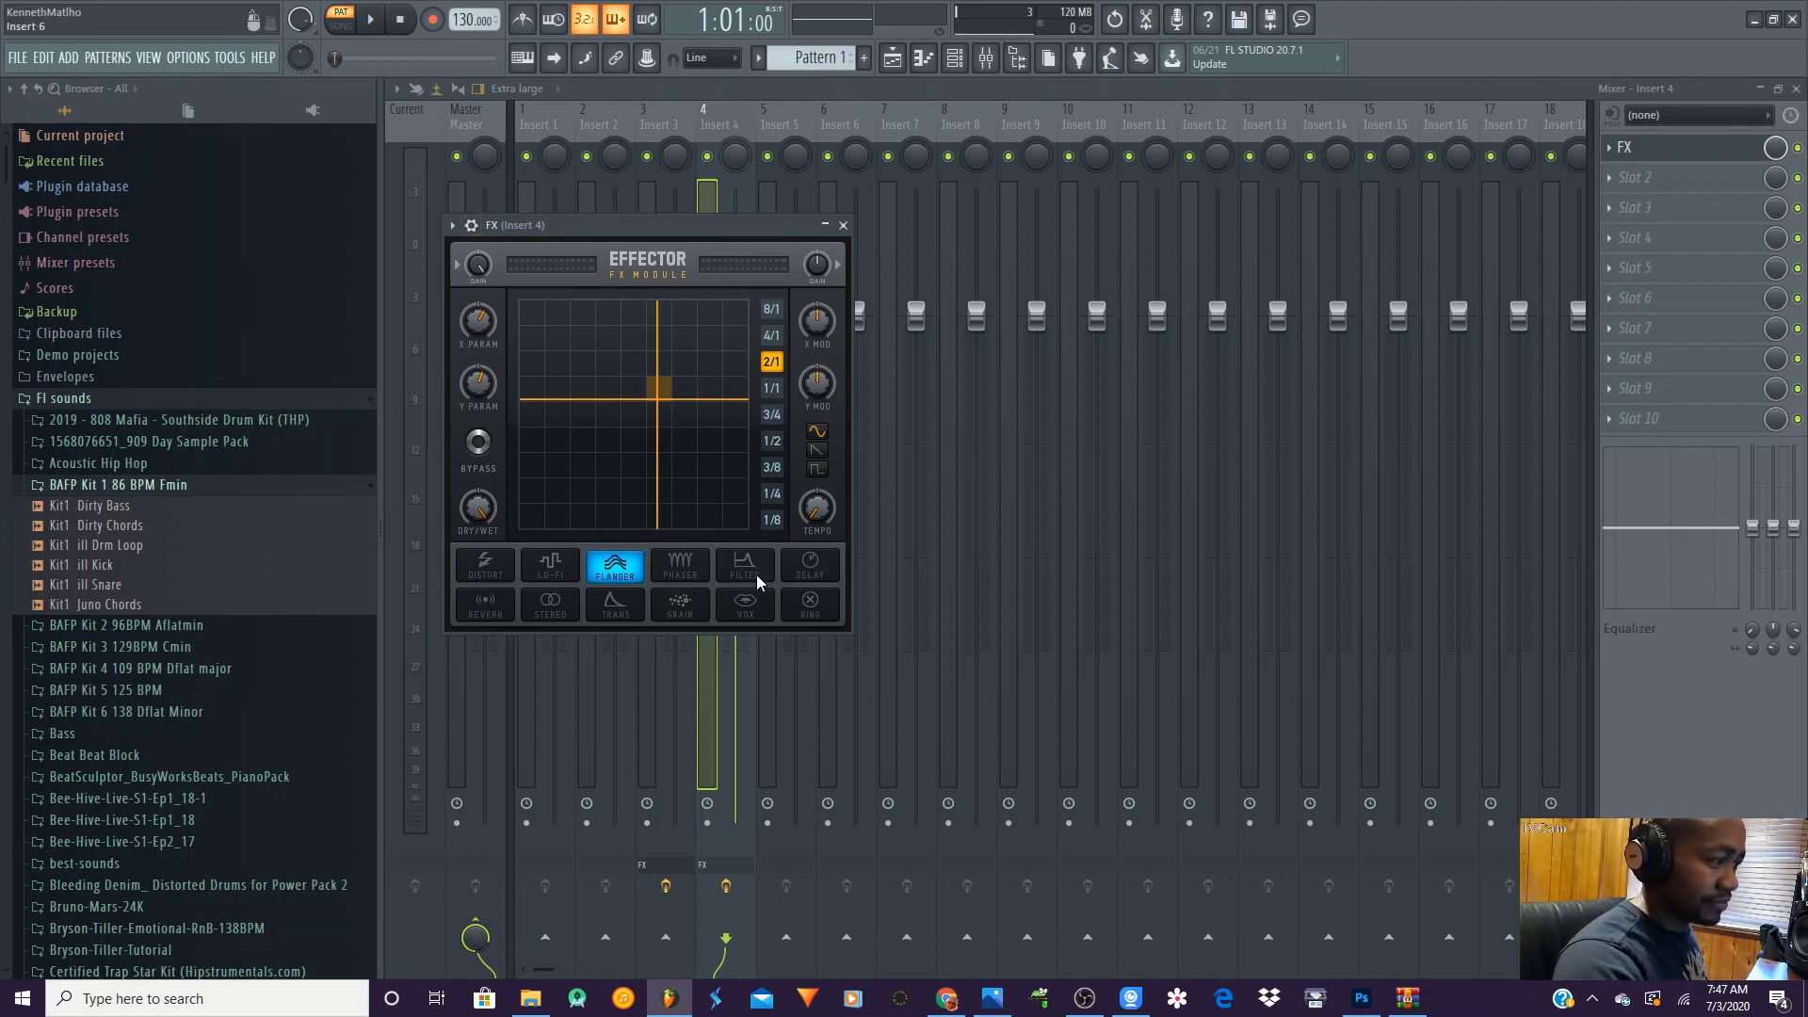
- Switch the effect through Phaser, Filter, Lo-Fi, Distort and Flanger, finishing on Grain
click(690, 572)
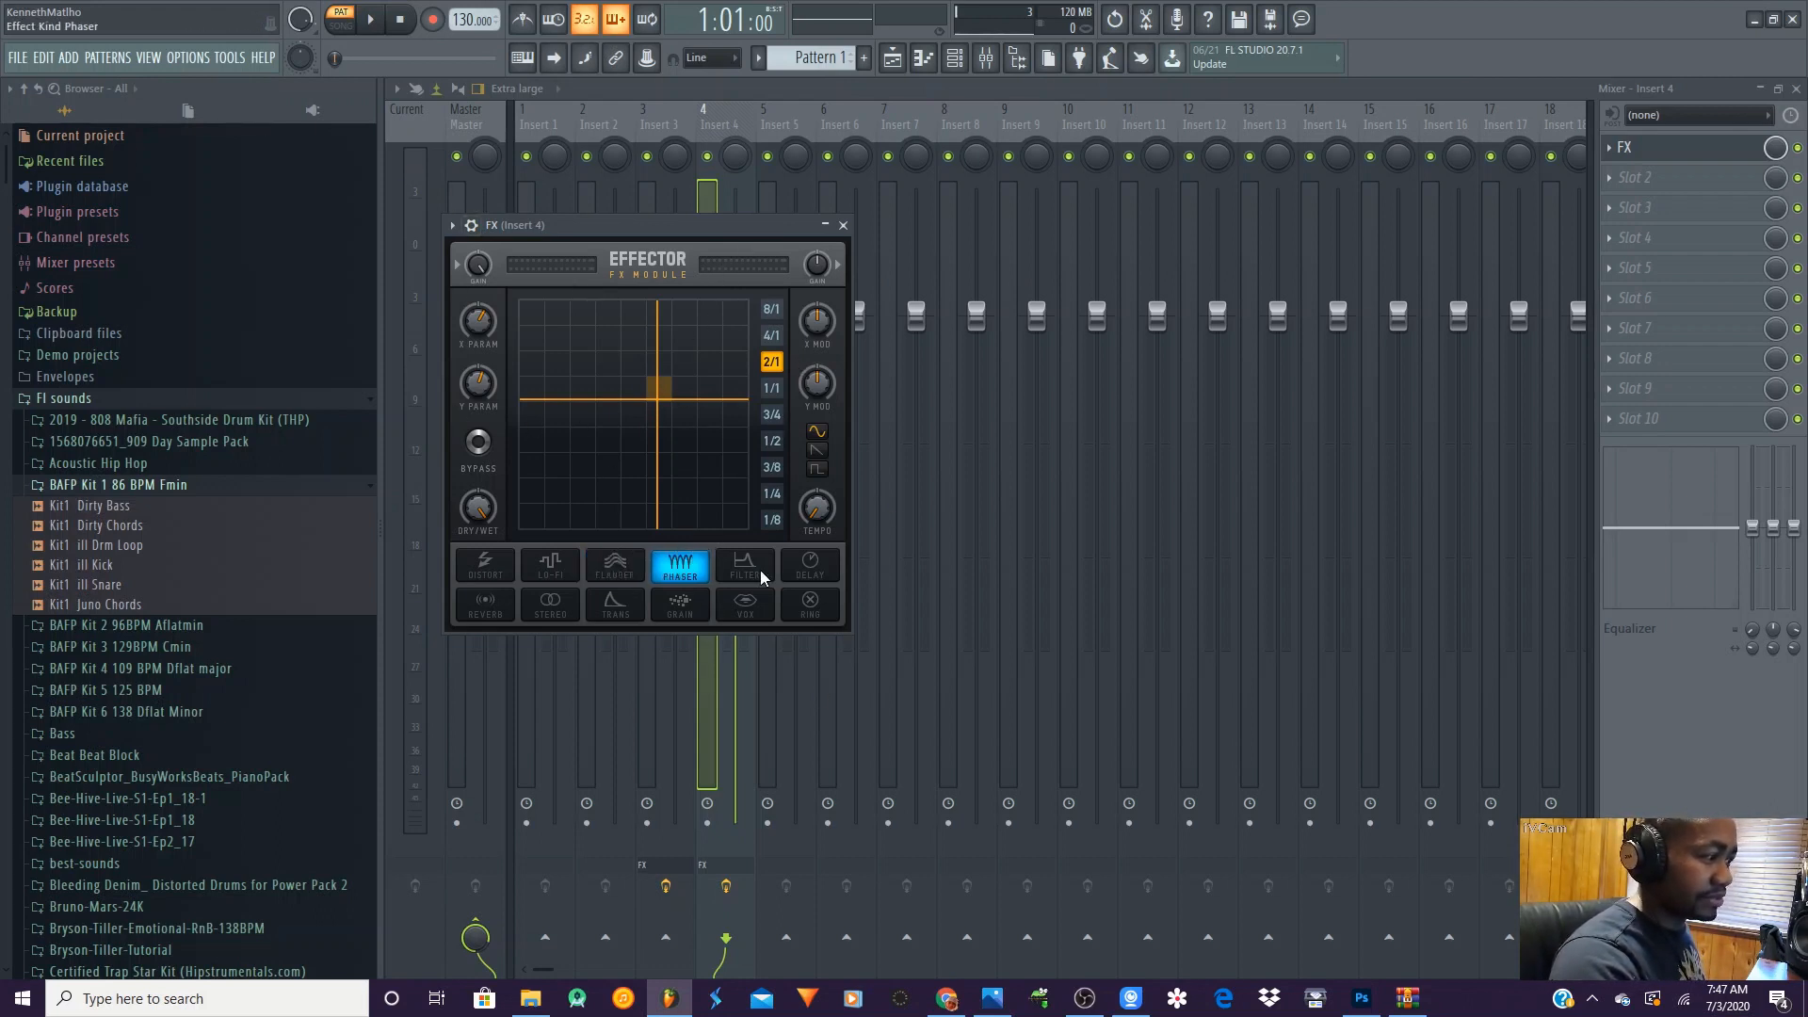
click(754, 568)
click(558, 568)
click(492, 568)
click(615, 565)
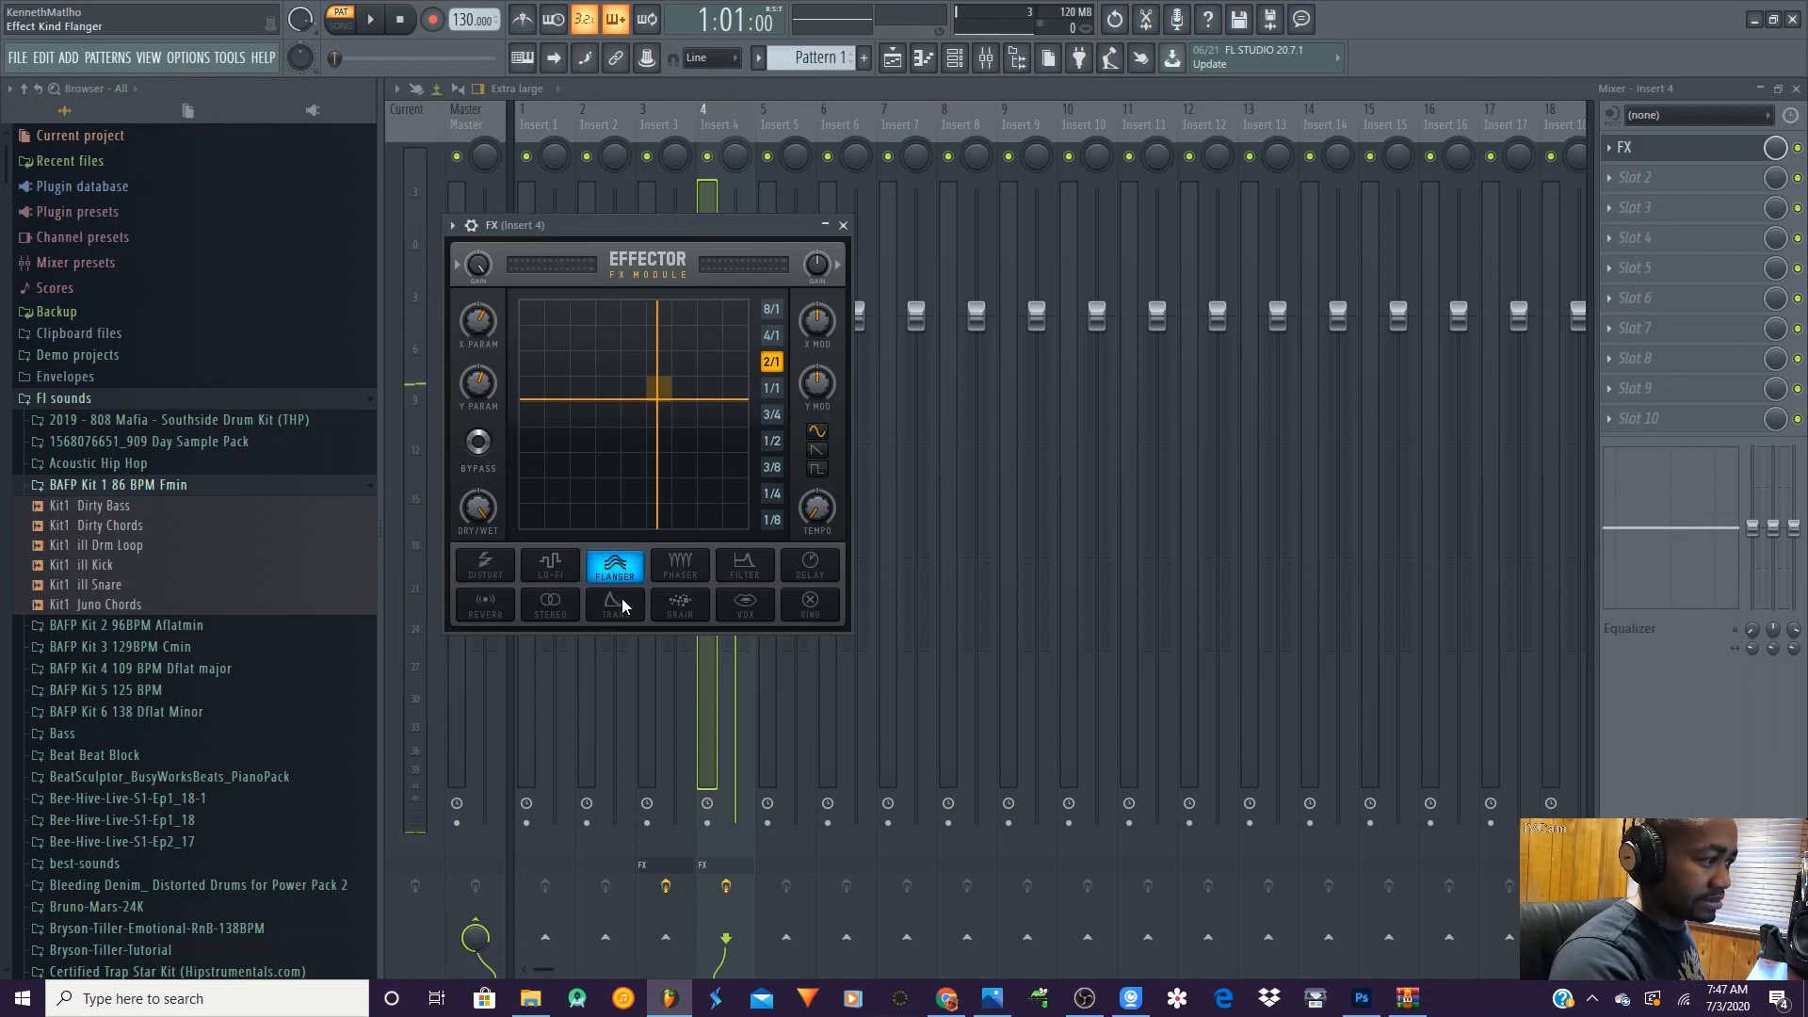
click(681, 607)
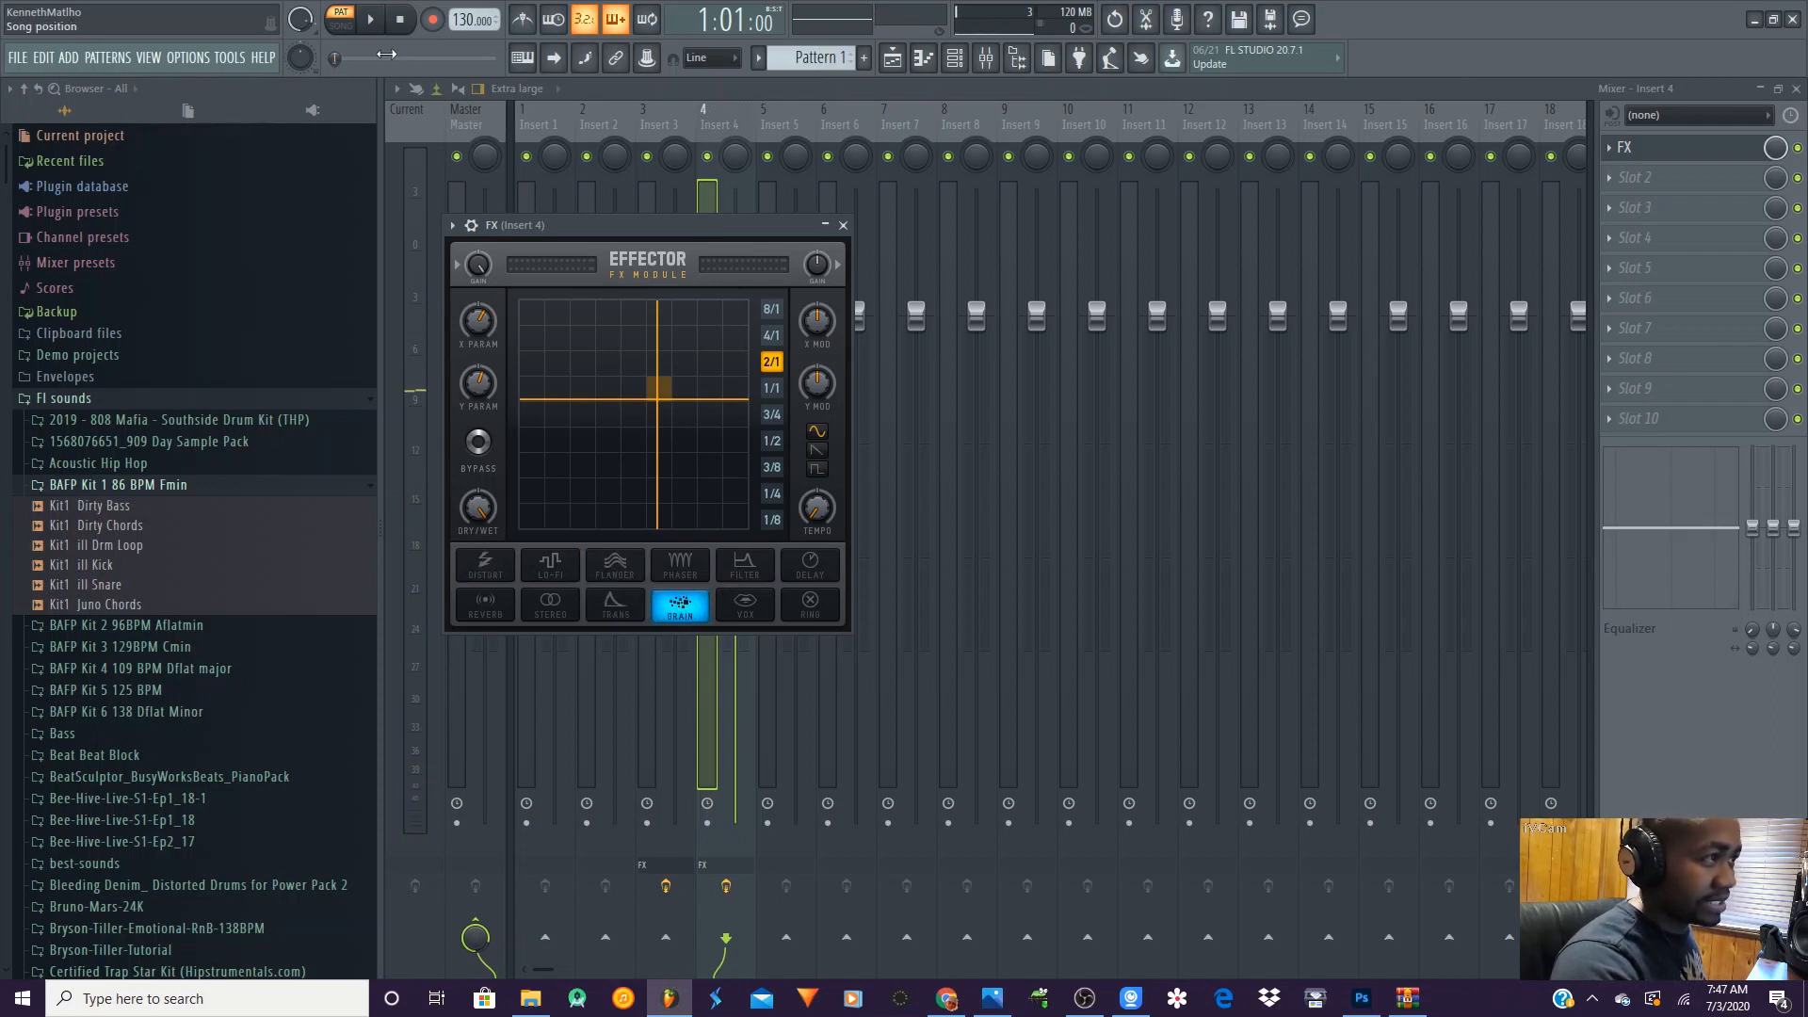
- Select mixer track Insert 3 and load Patcher into its effect slot 2
click(647, 207)
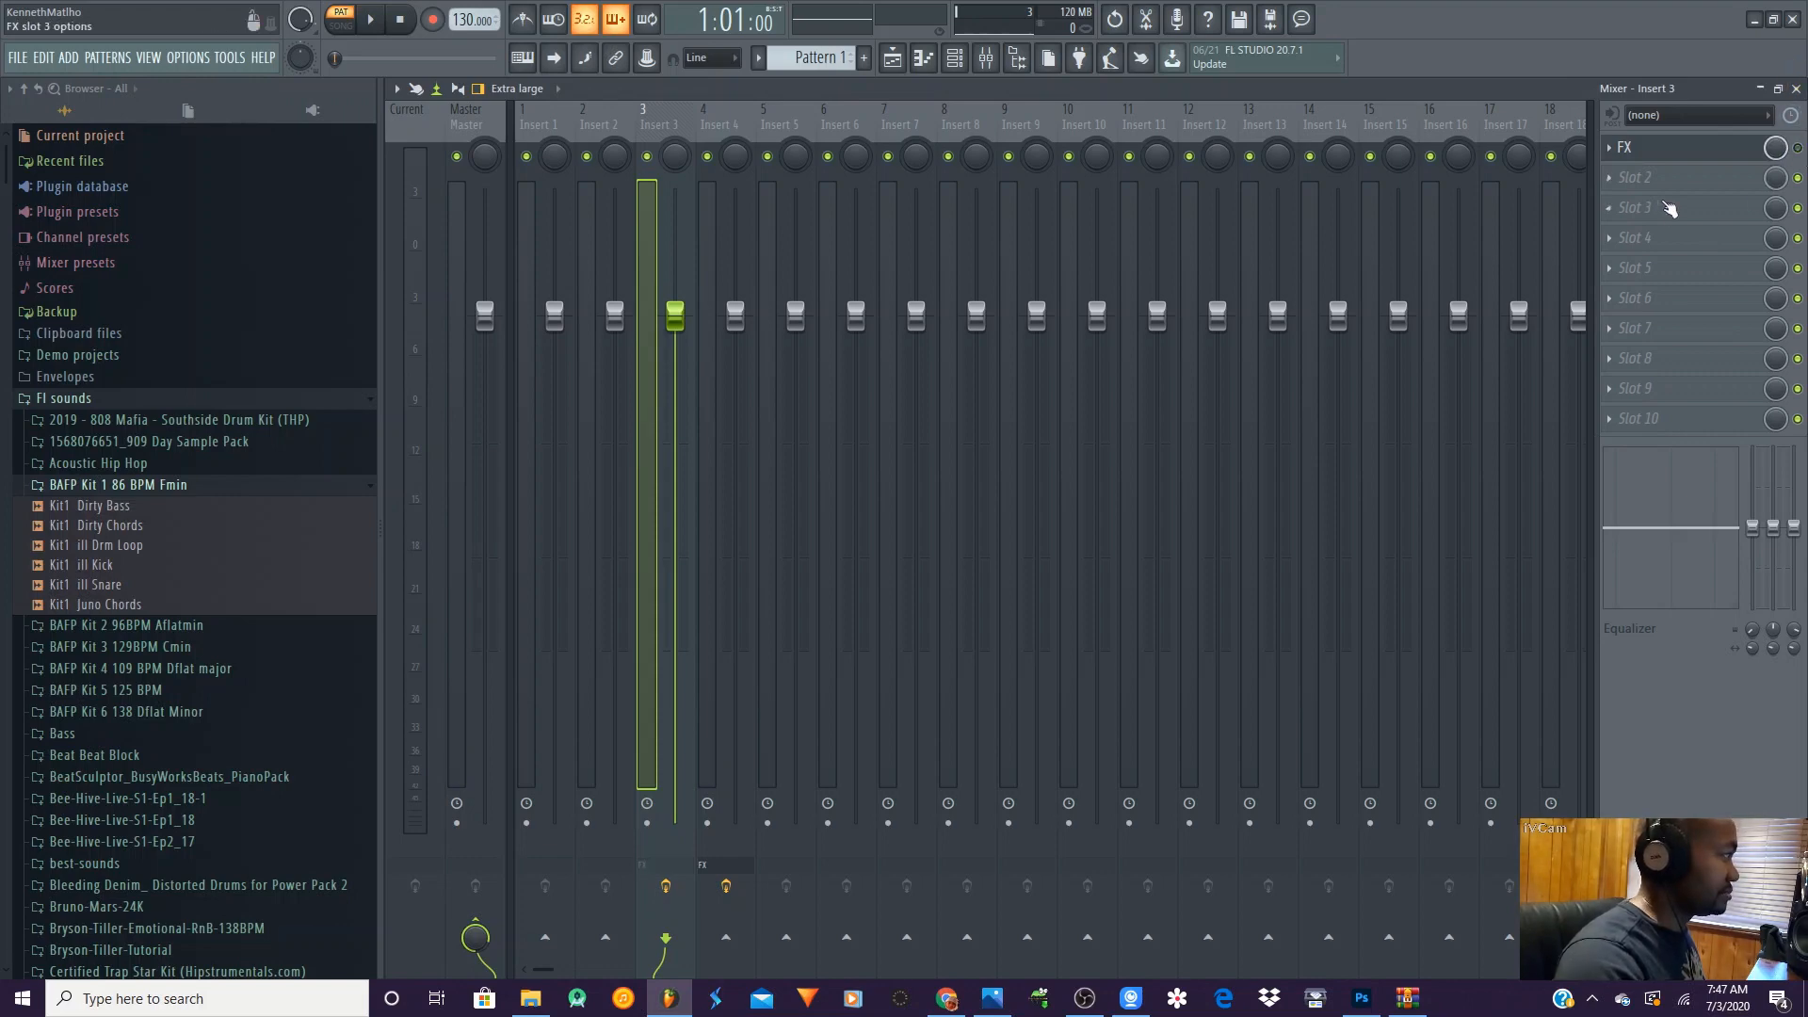
click(1621, 185)
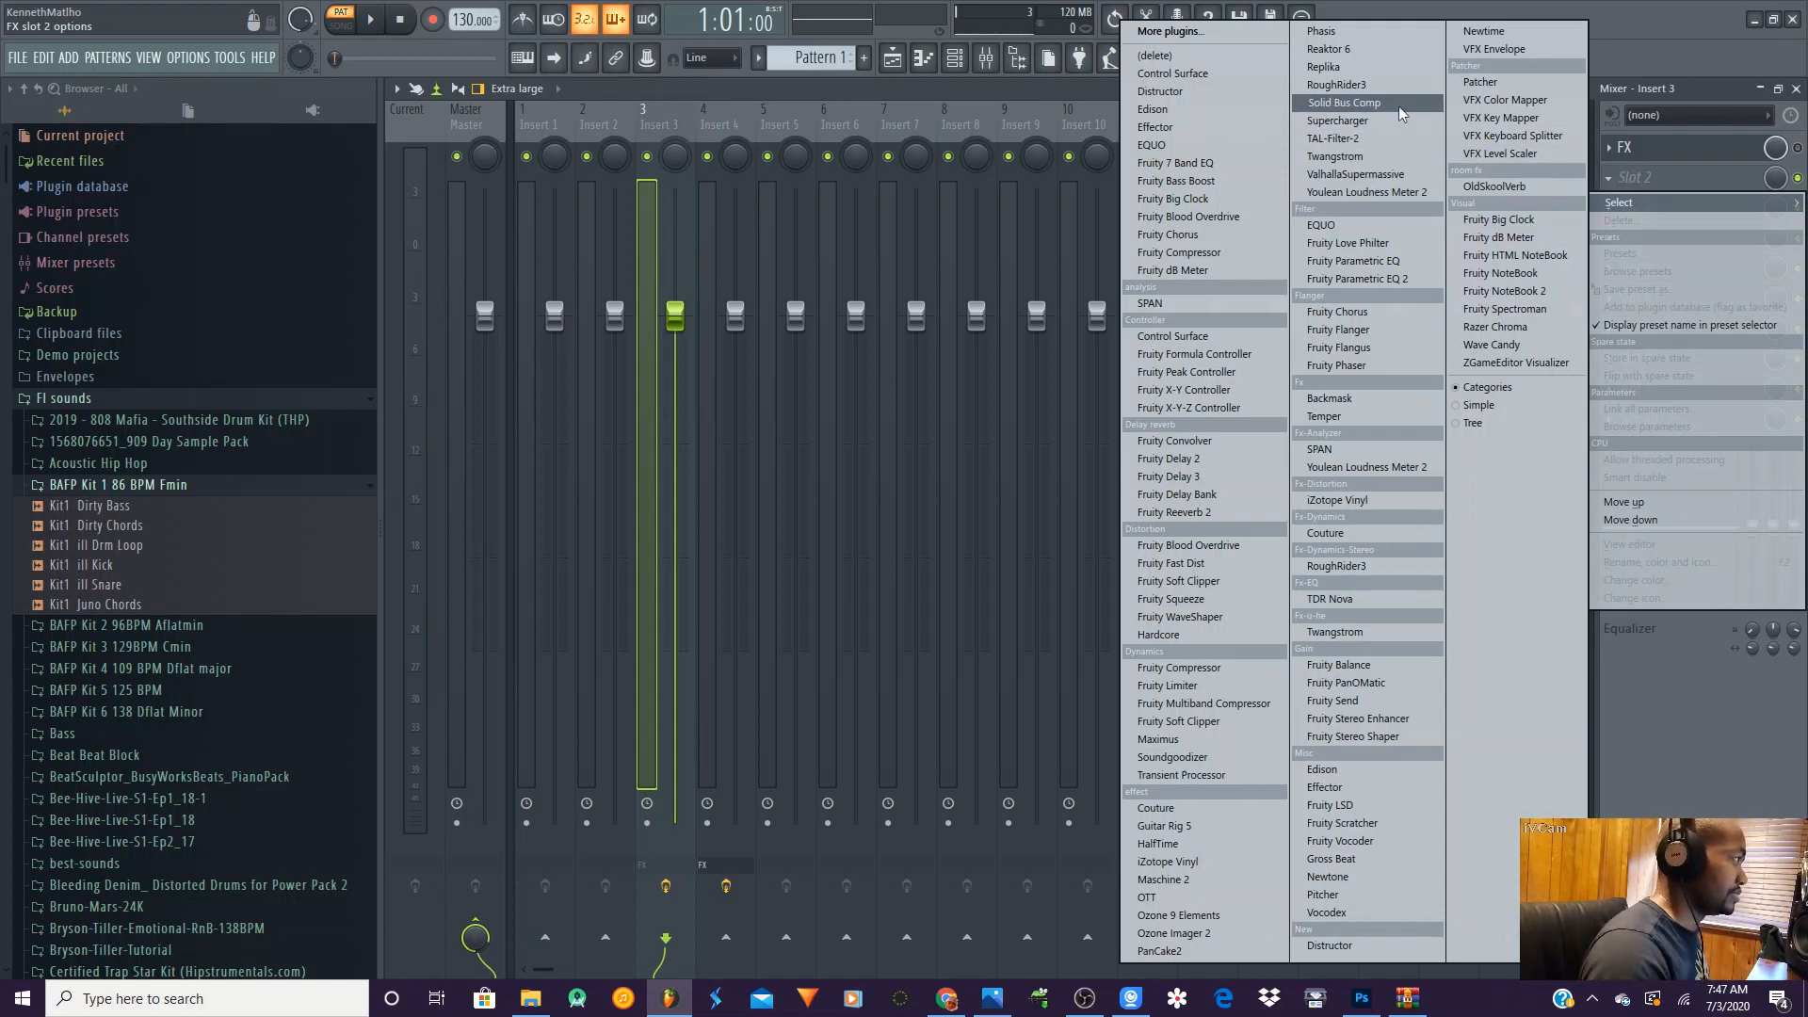
click(1480, 82)
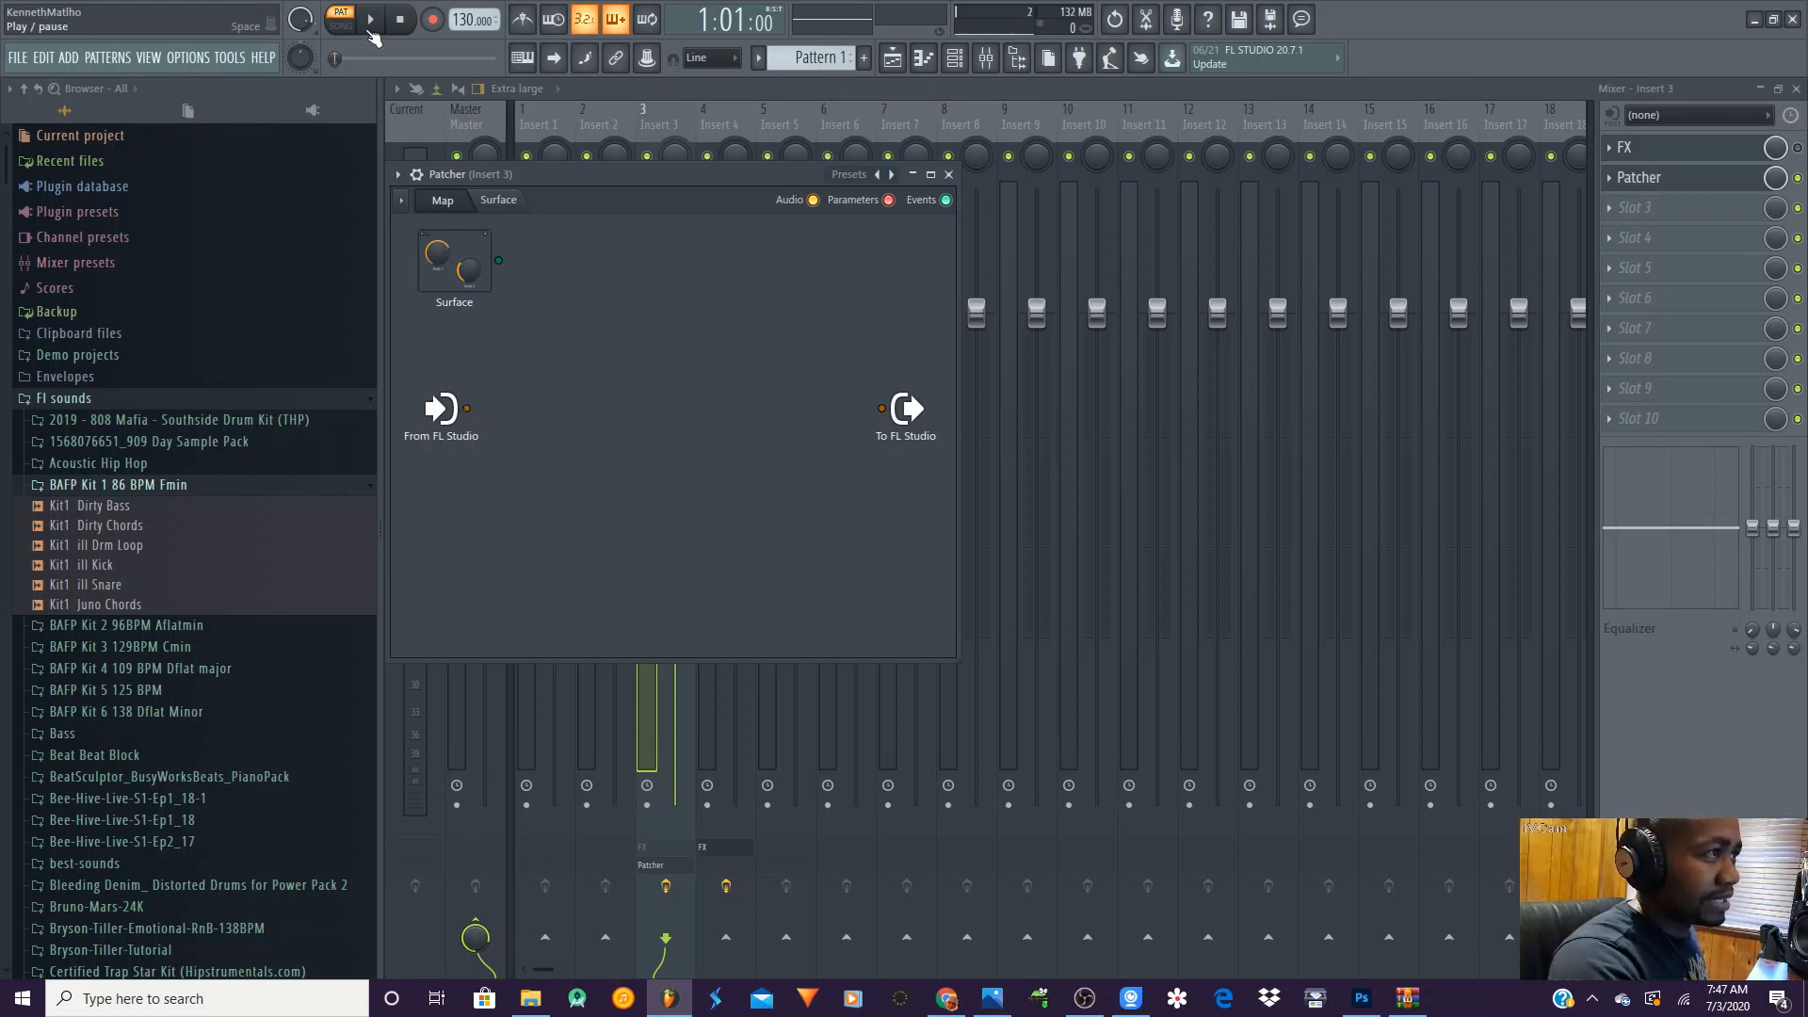
- Test Patcher's audio routing in song-mode playback by linking From FL Studio to To FL Studio and removing the link, and stop playback
key(space)
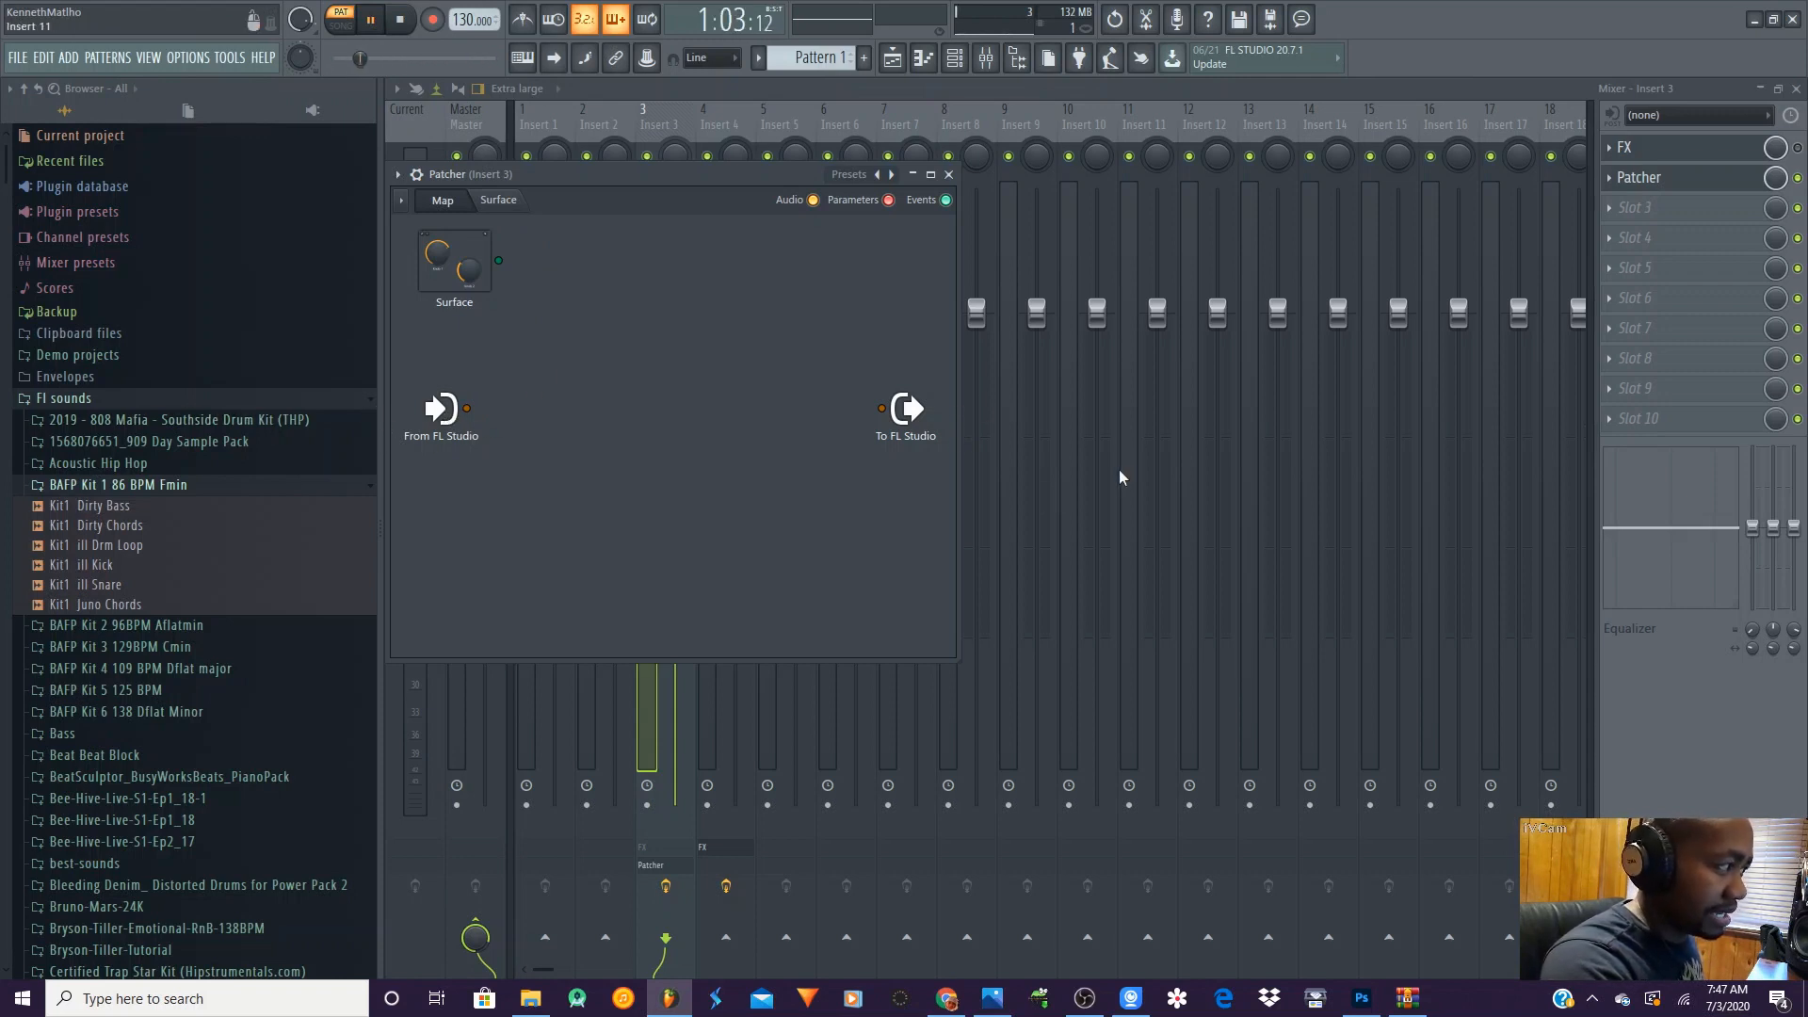
drag(467, 408, 881, 408)
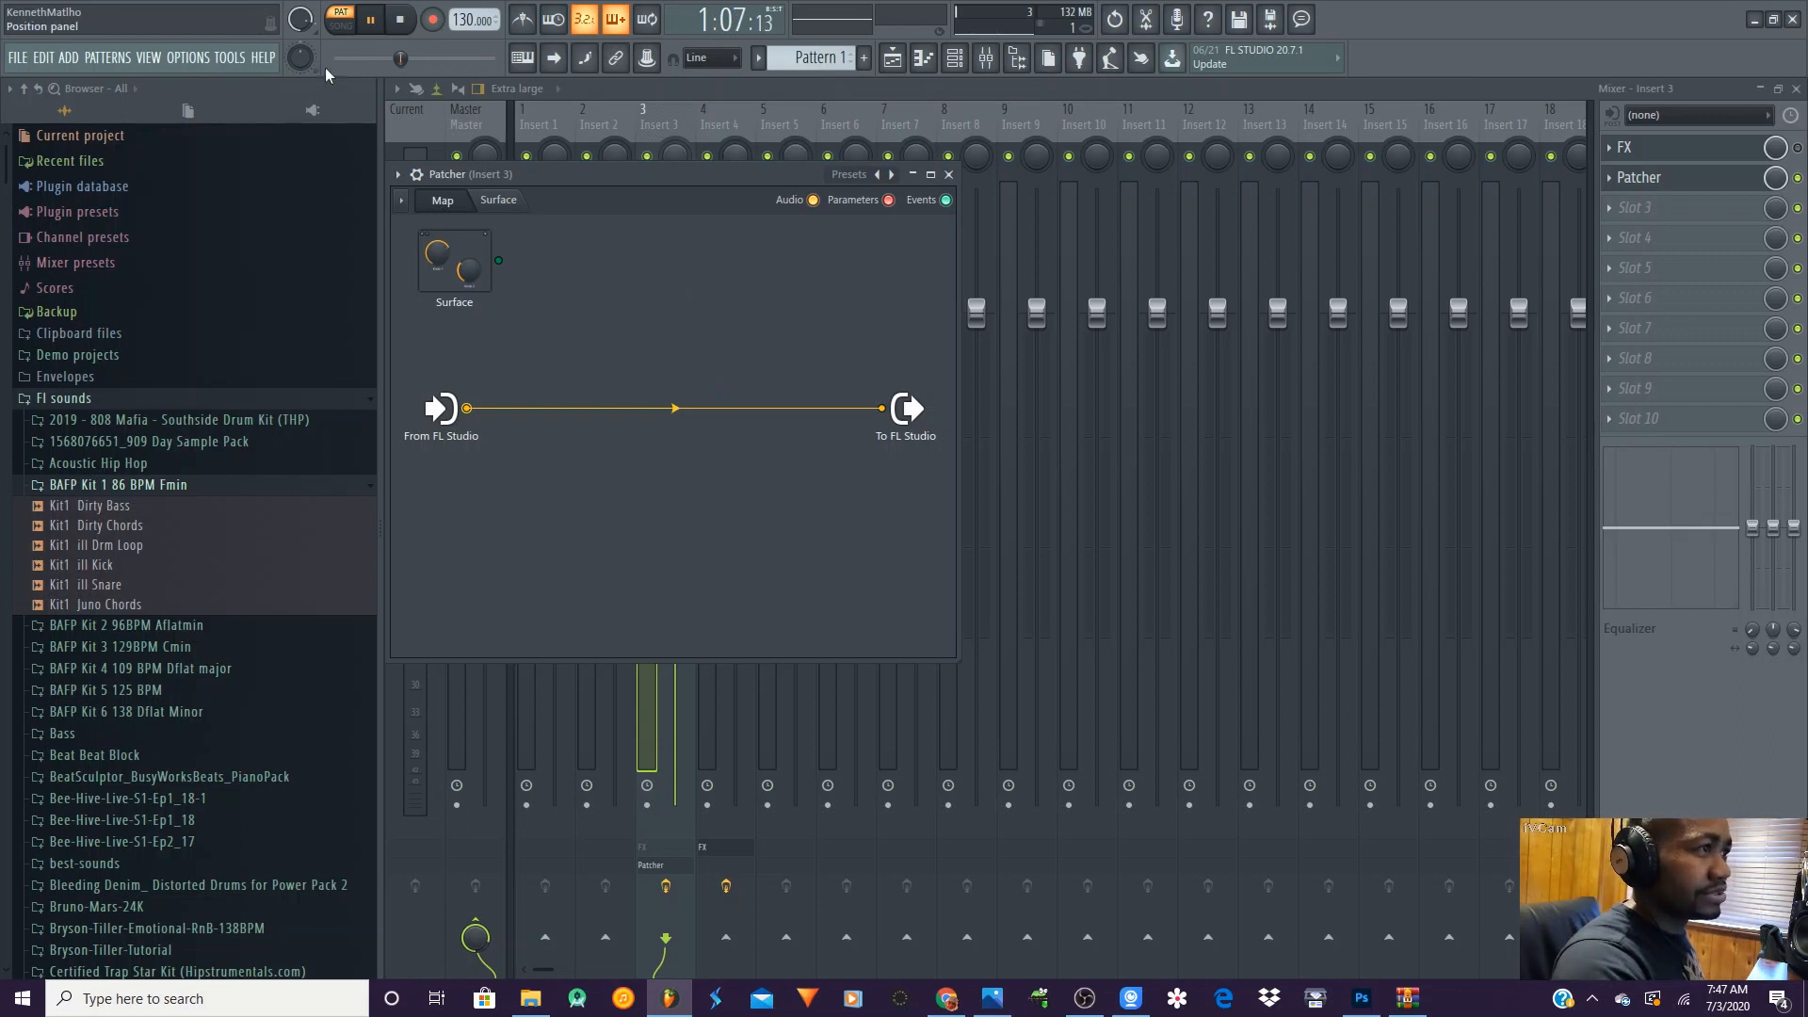
click(341, 25)
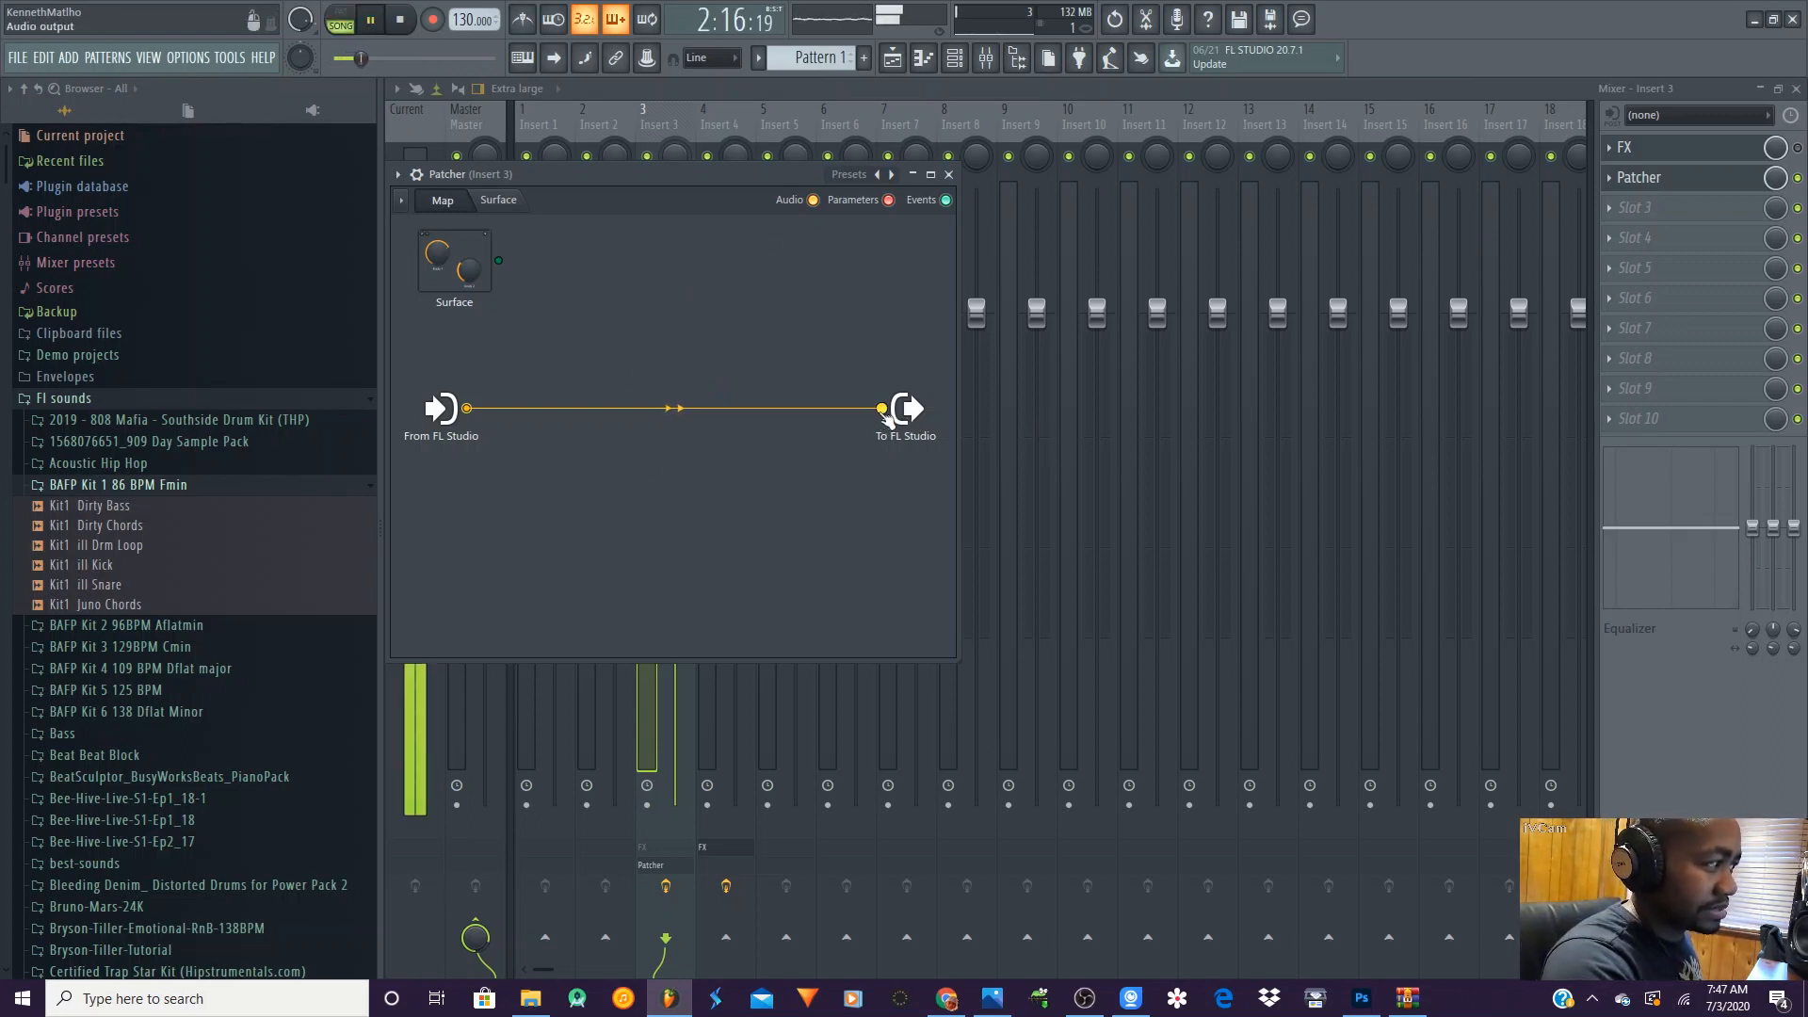
drag(885, 417, 735, 393)
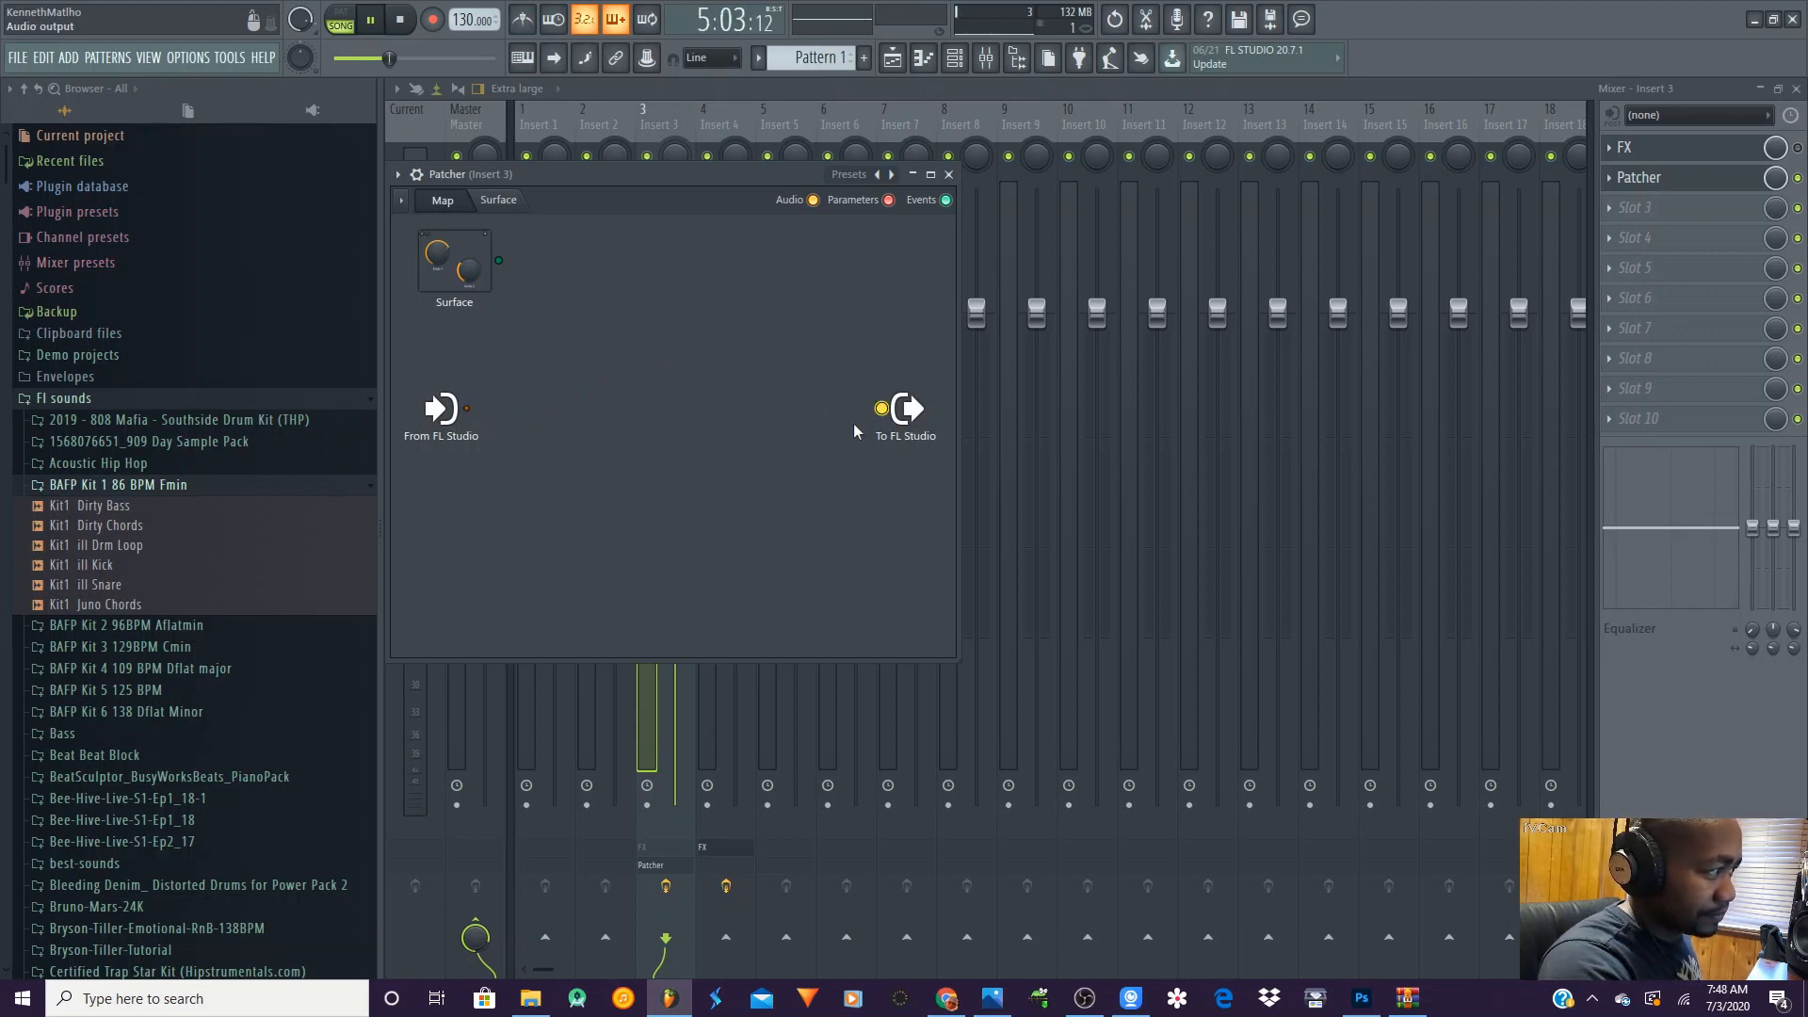
click(402, 23)
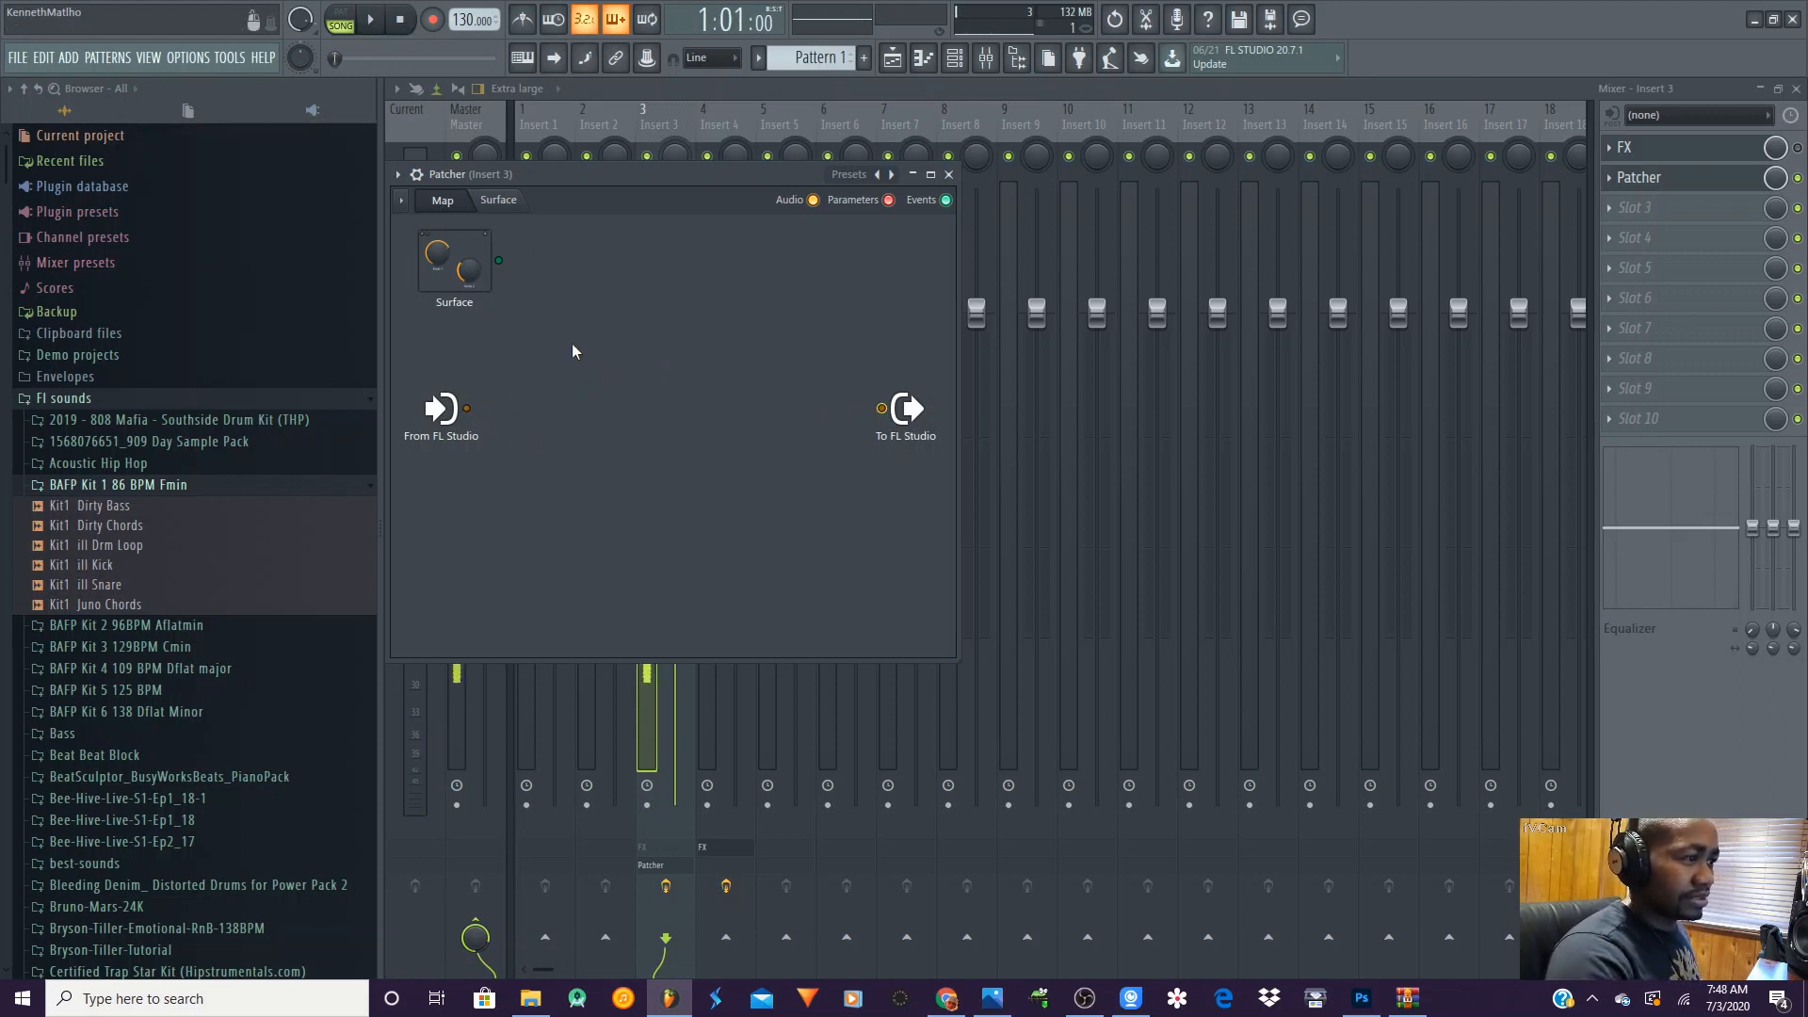
- Add an Effector plugin to the Patcher map between From FL Studio and To FL Studio
right_click(618, 320)
mouse_move(738, 344)
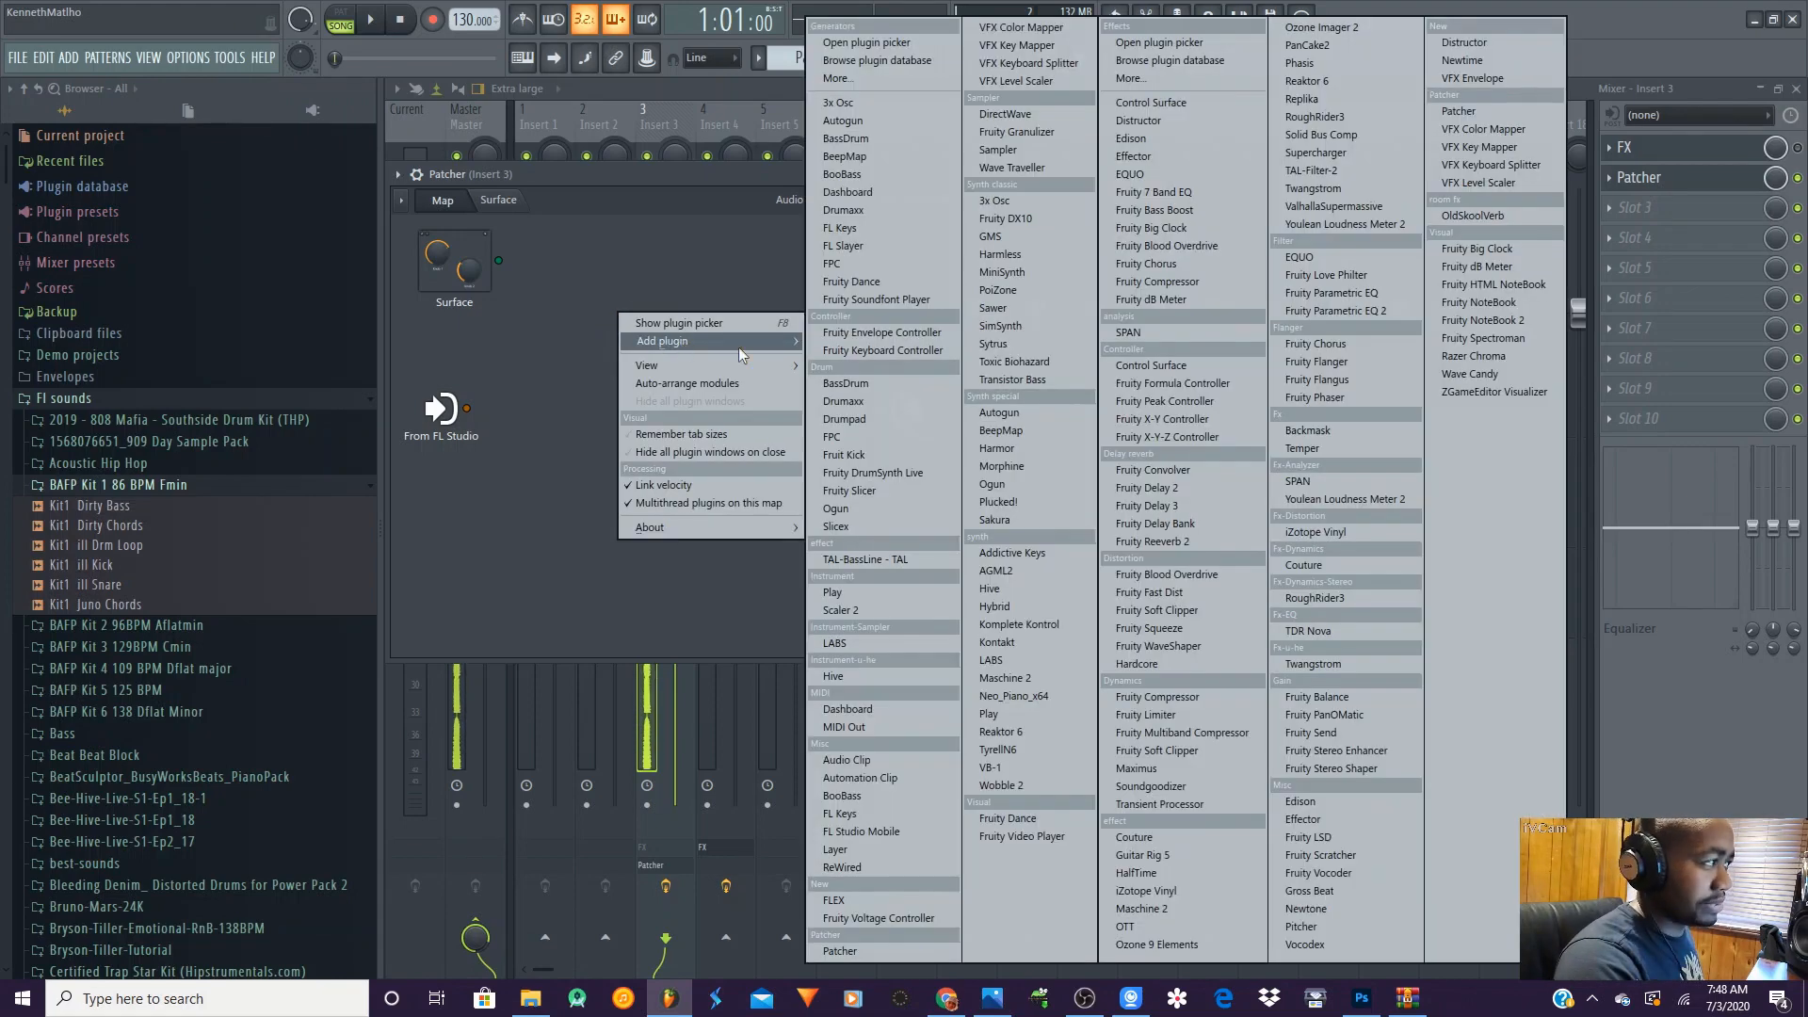
click(1132, 156)
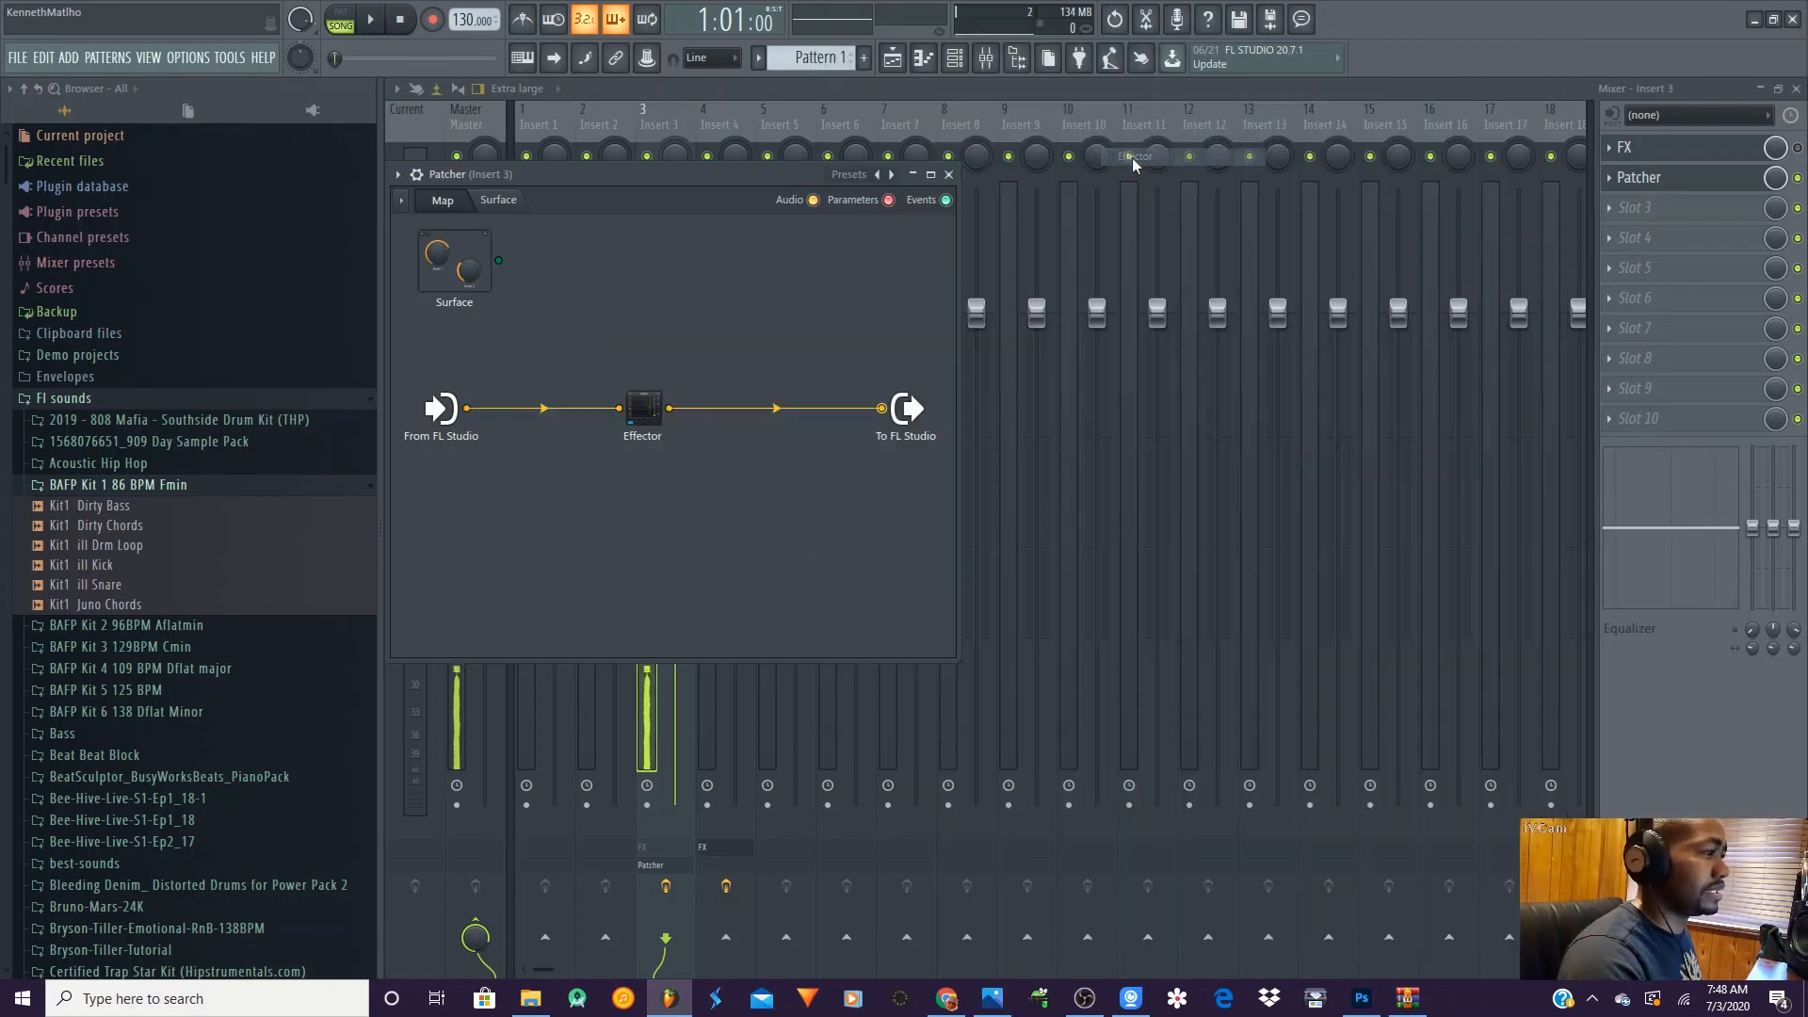
- Add two more Effector plugins to the Patcher map
right_click(656, 342)
mouse_move(715, 366)
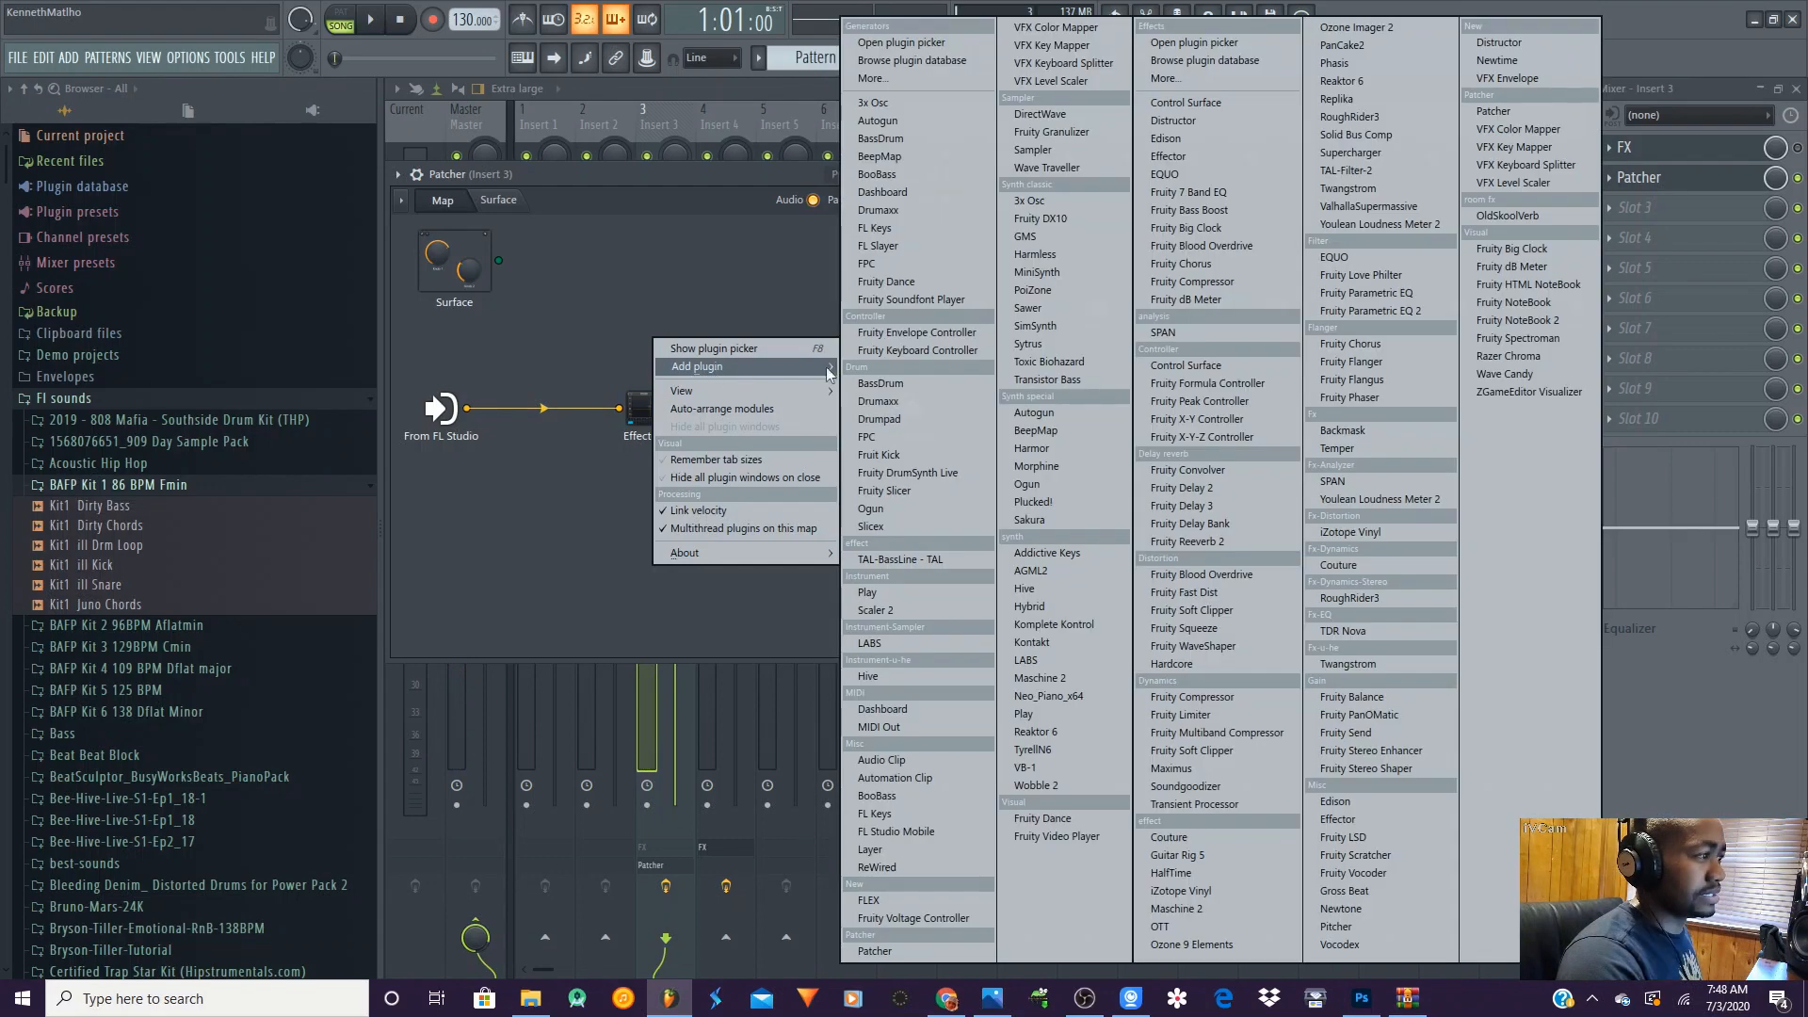
click(1197, 154)
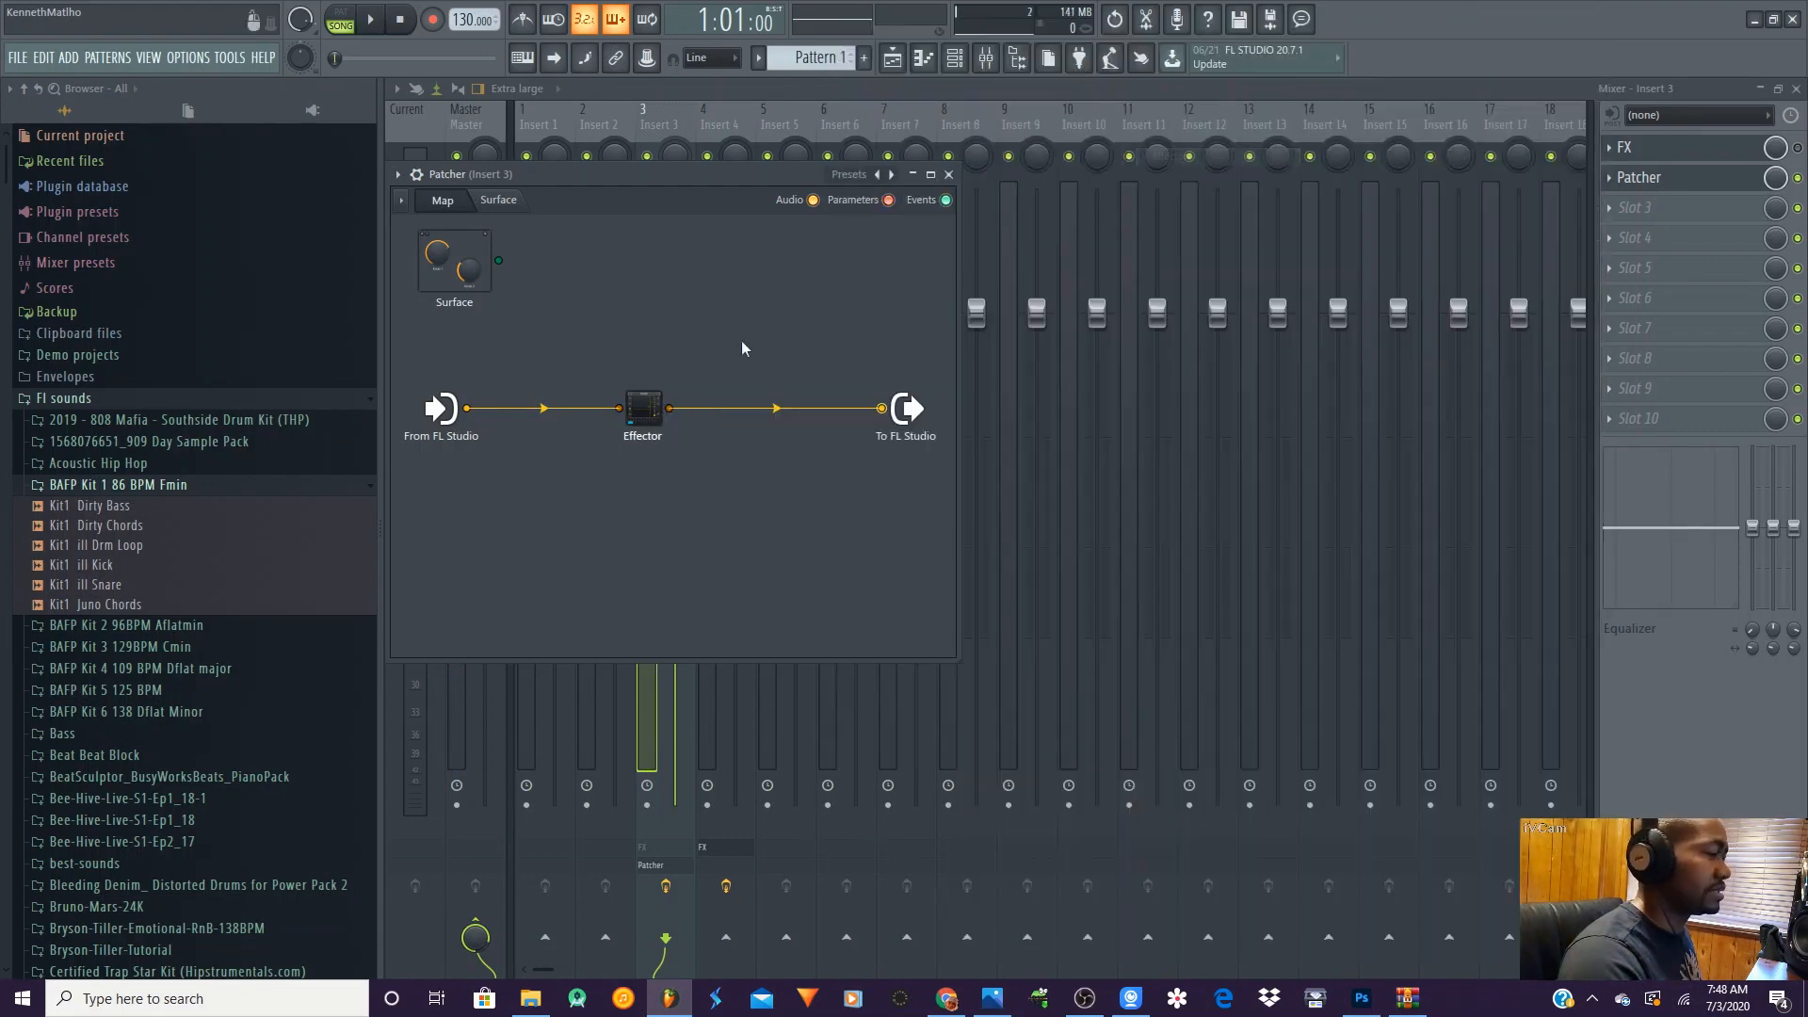
right_click(663, 347)
mouse_move(838, 373)
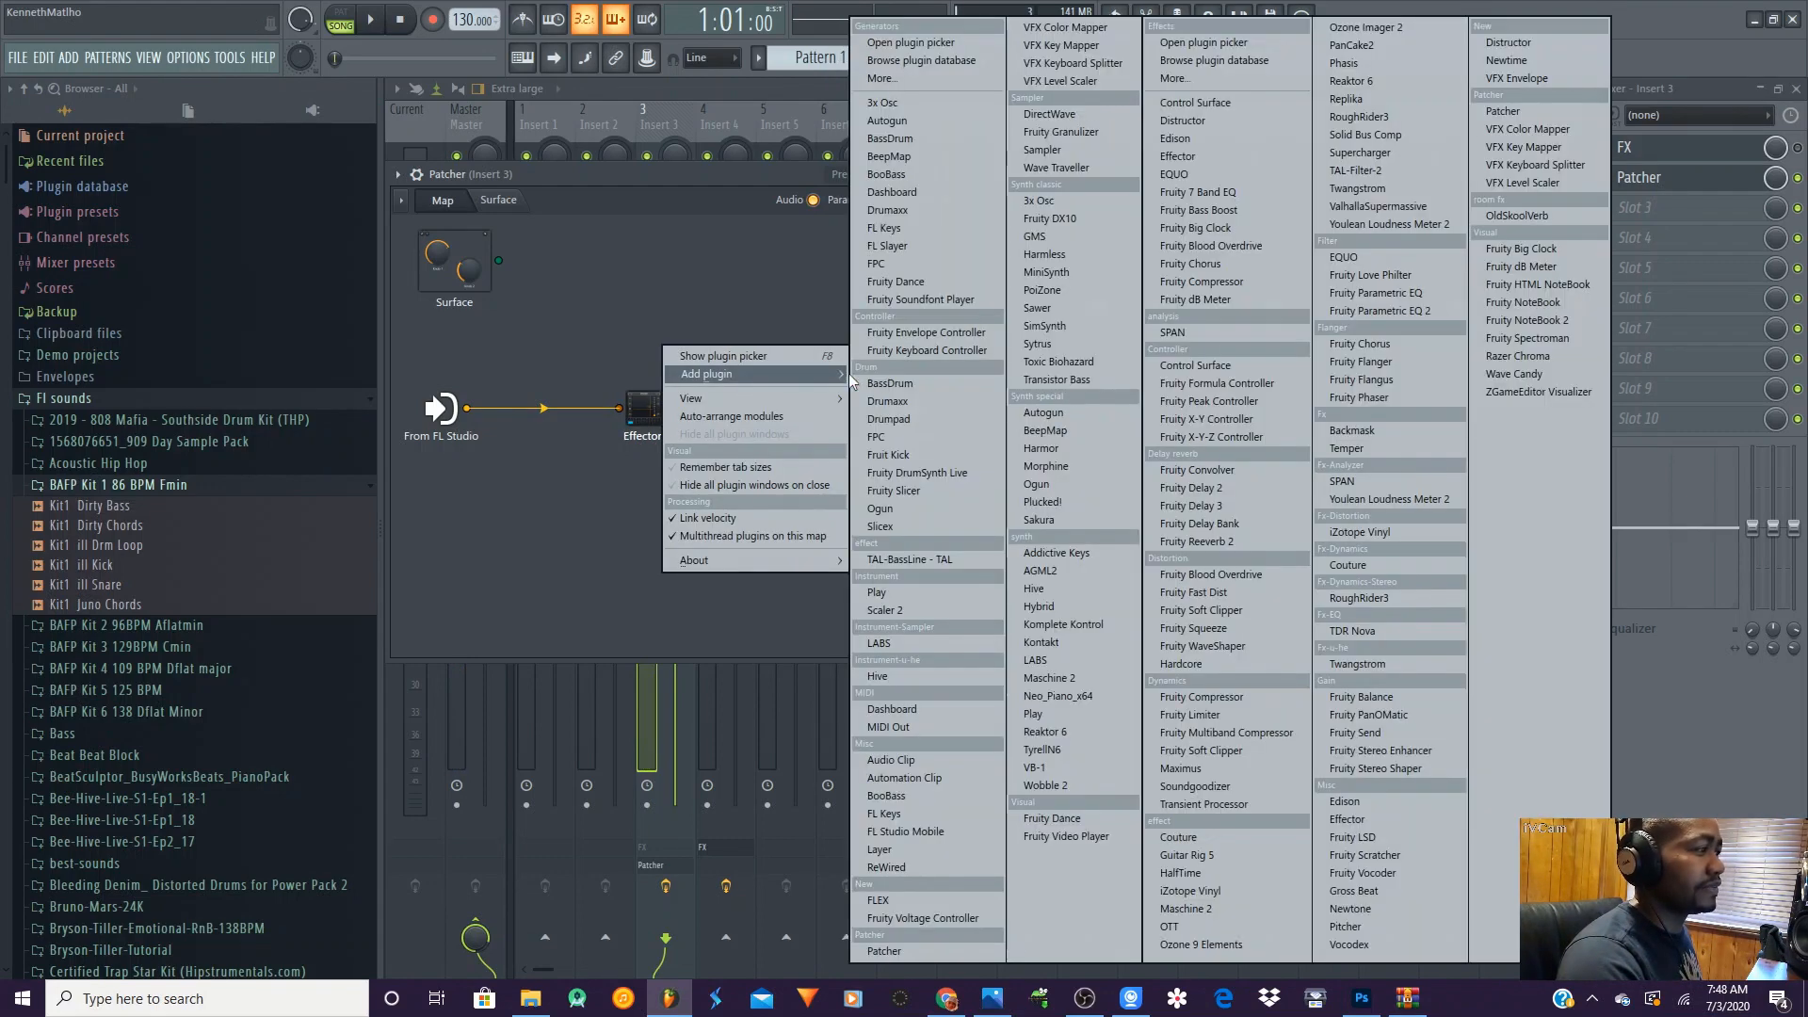
click(1184, 156)
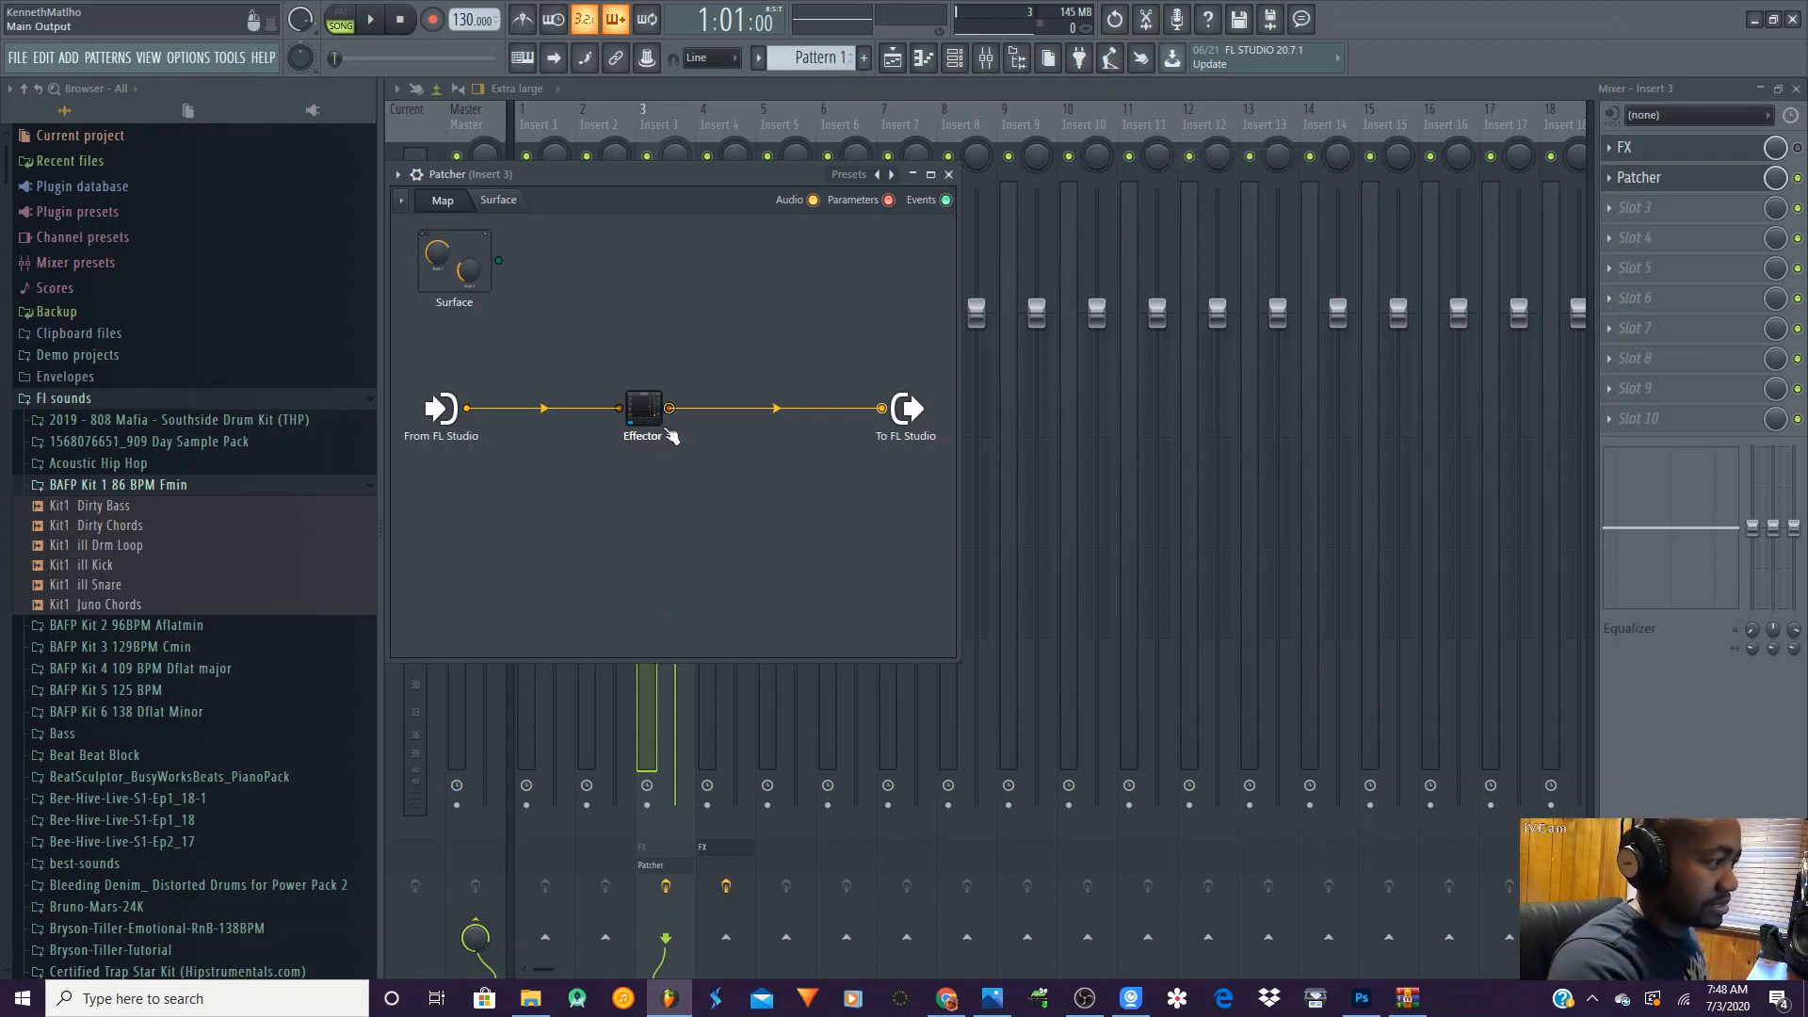
- Spread the three Effectors in a row and wire them in series from From FL Studio to To FL Studio
drag(644, 418, 635, 513)
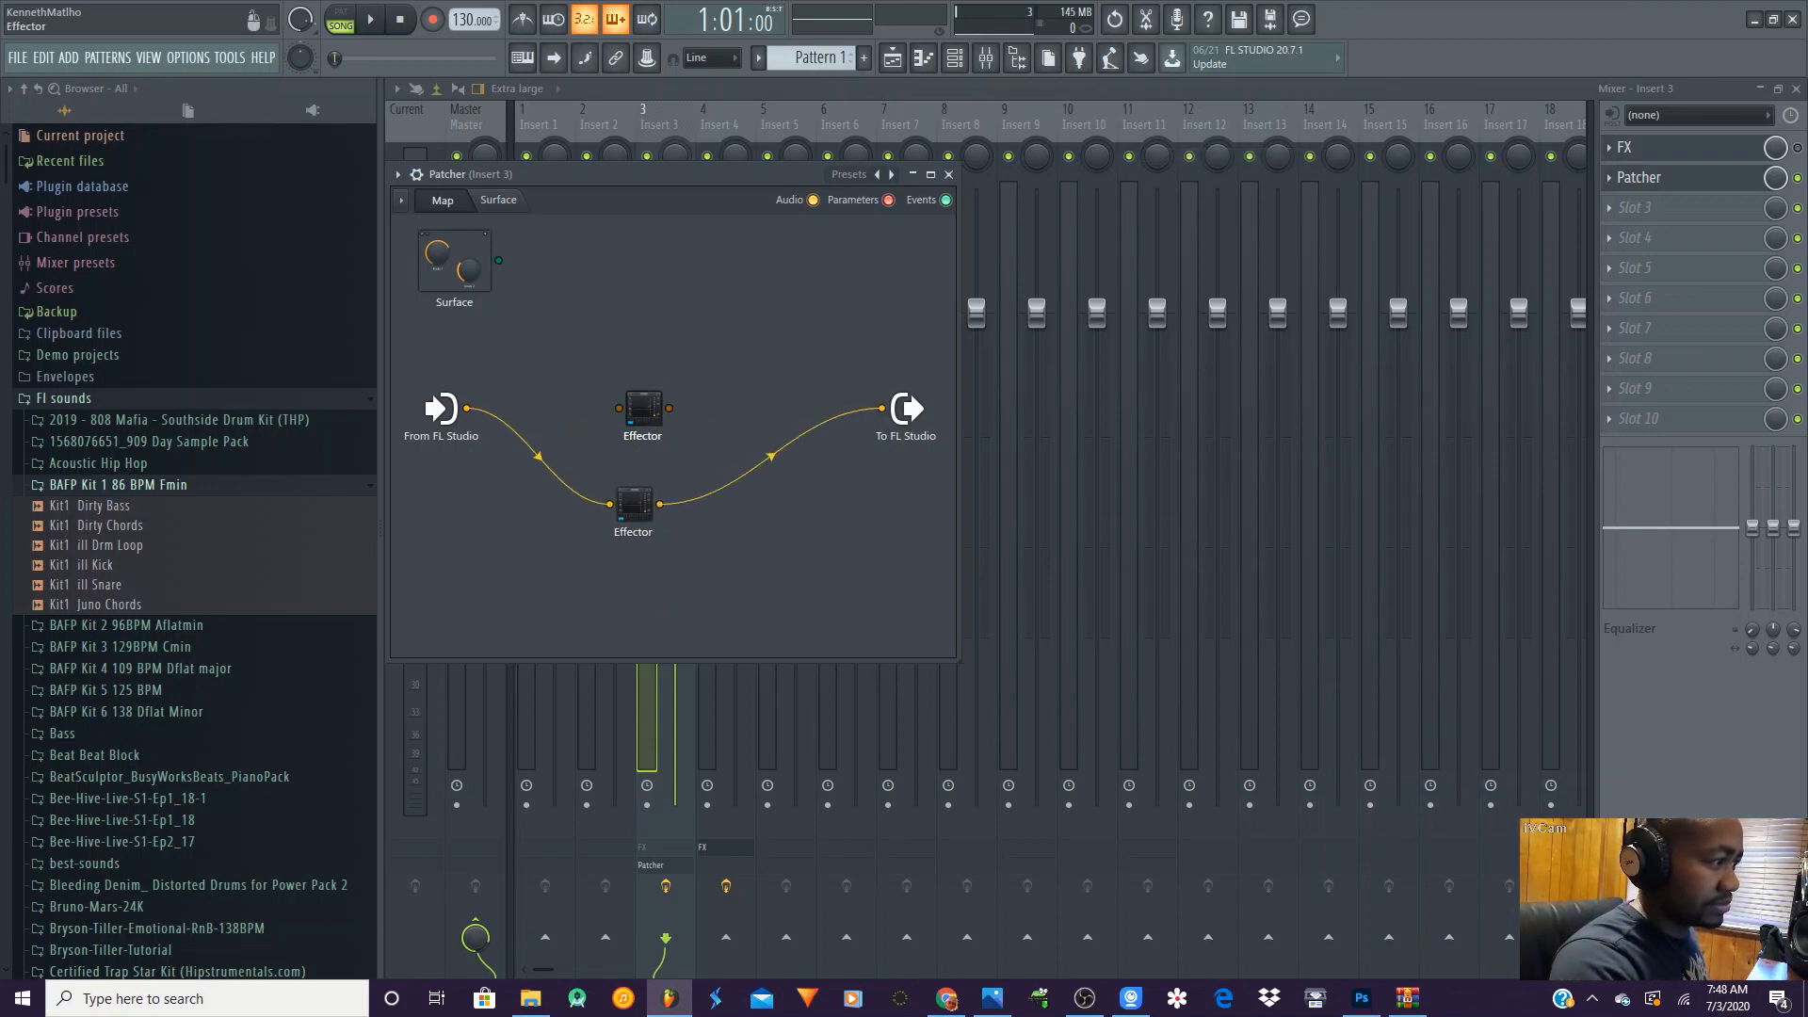
drag(647, 422, 776, 403)
drag(605, 395, 691, 394)
drag(634, 503, 603, 391)
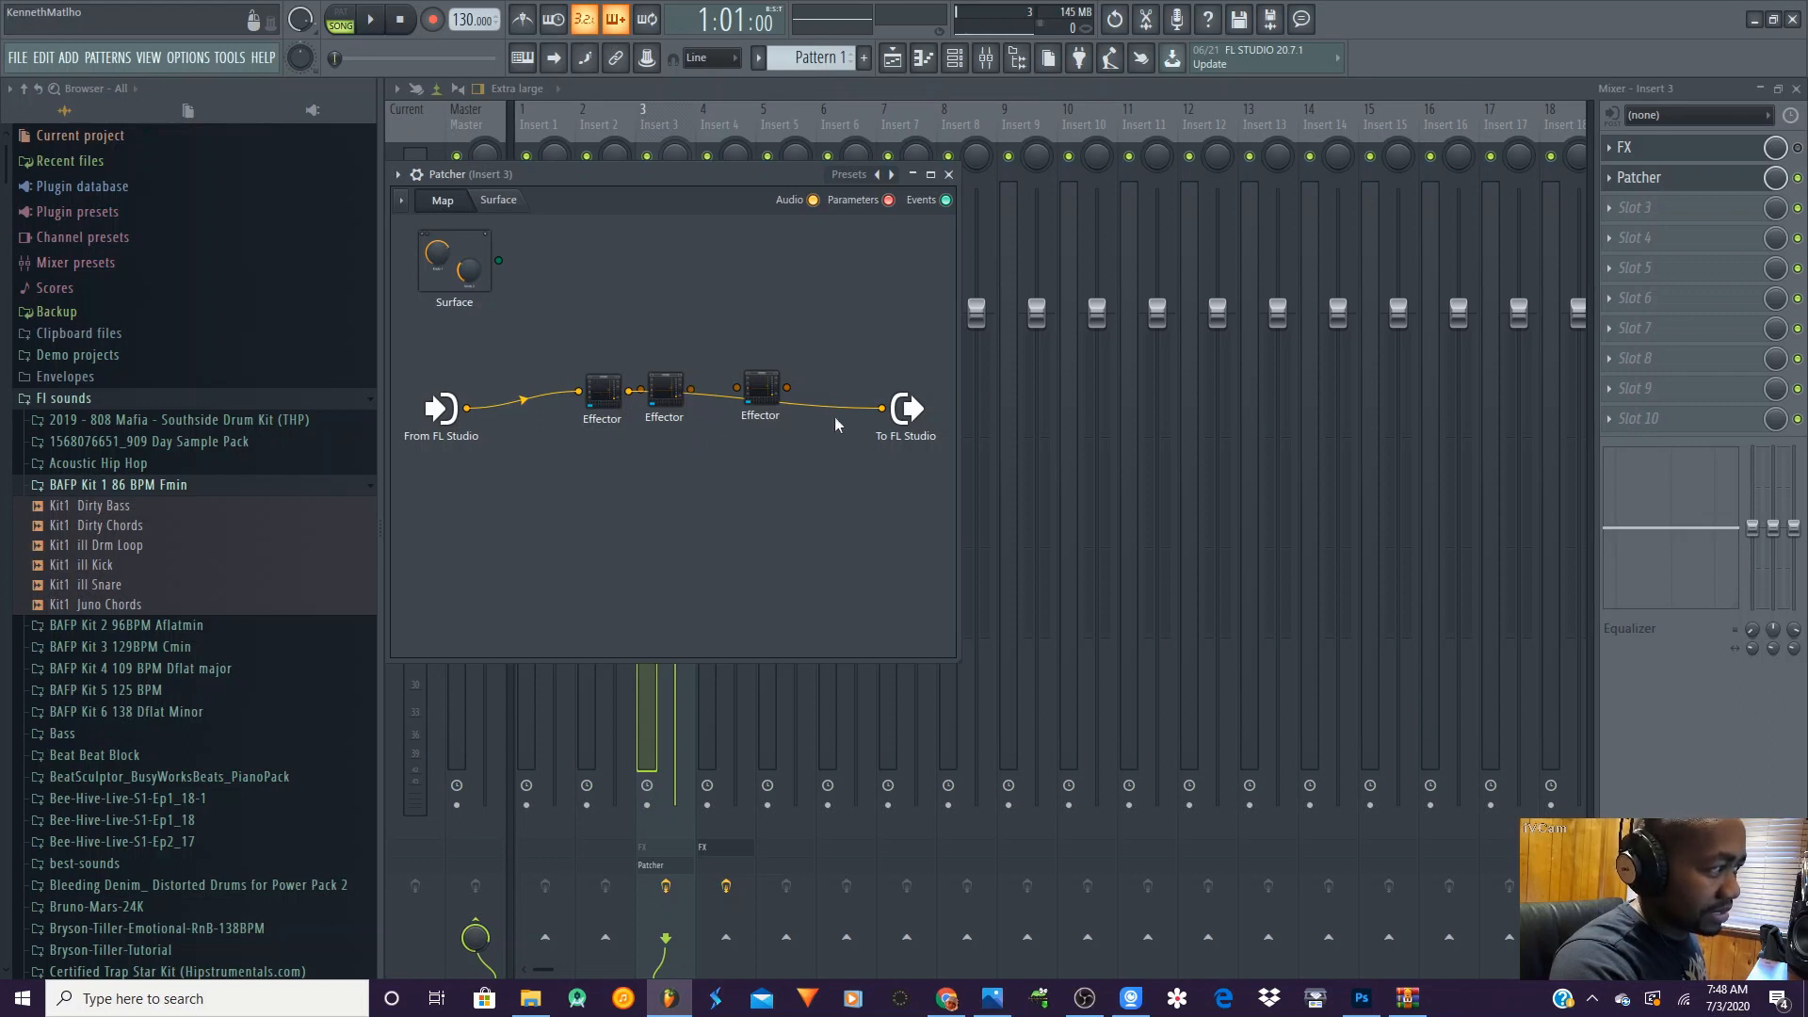
mouse_move(881, 407)
mouse_down()
mouse_move(643, 429)
mouse_move(613, 392)
mouse_move(569, 393)
mouse_move(881, 408)
mouse_up()
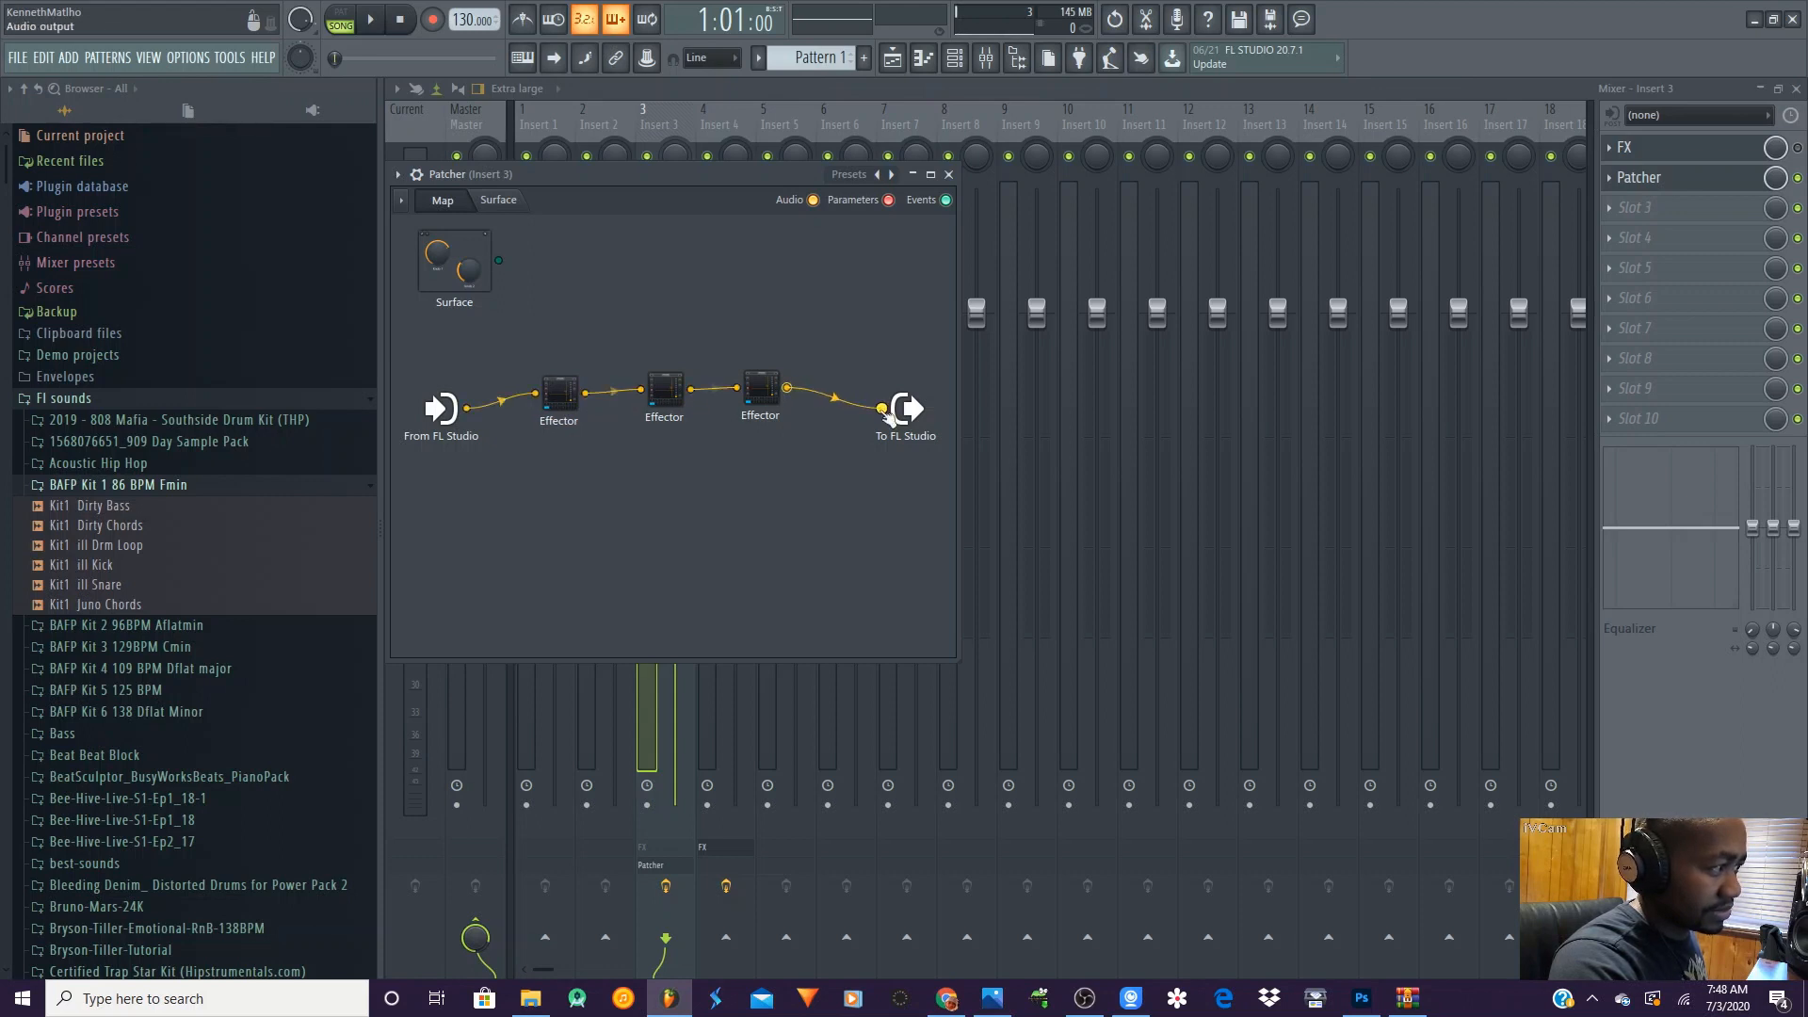
- Turn off bypass on the first Effector in the chain and set its effect to Vox
click(561, 395)
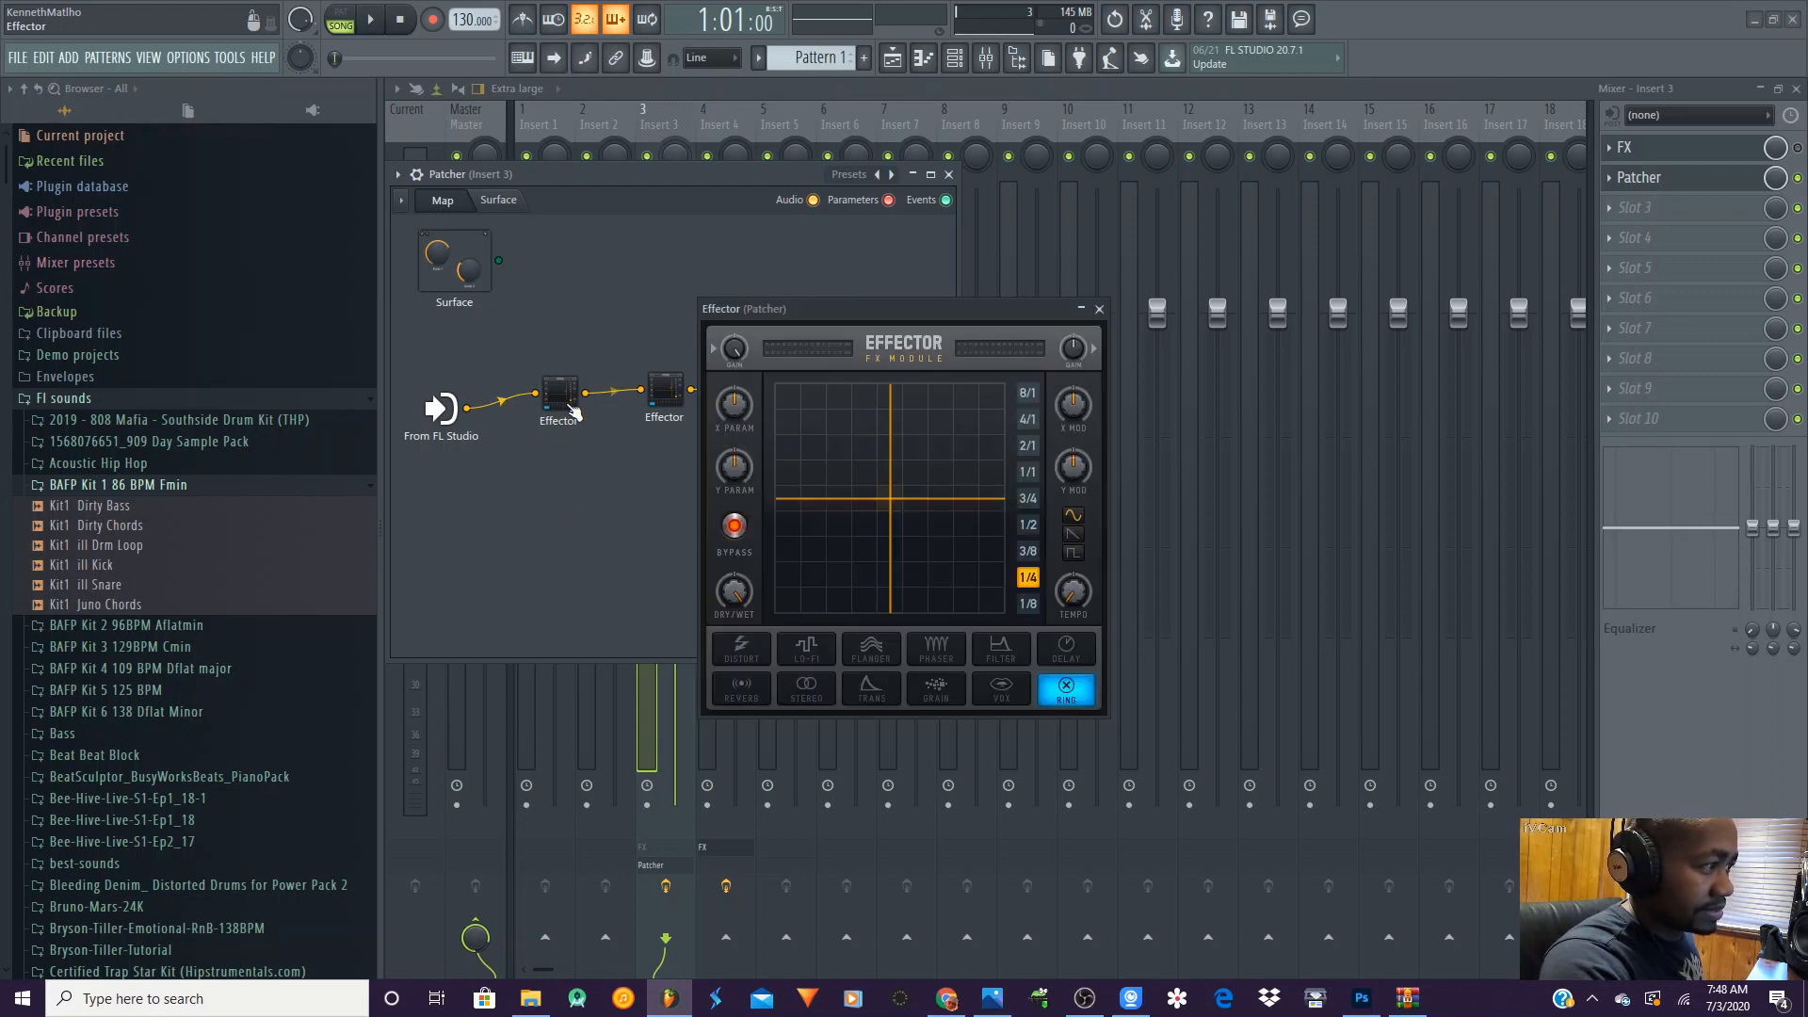
click(734, 529)
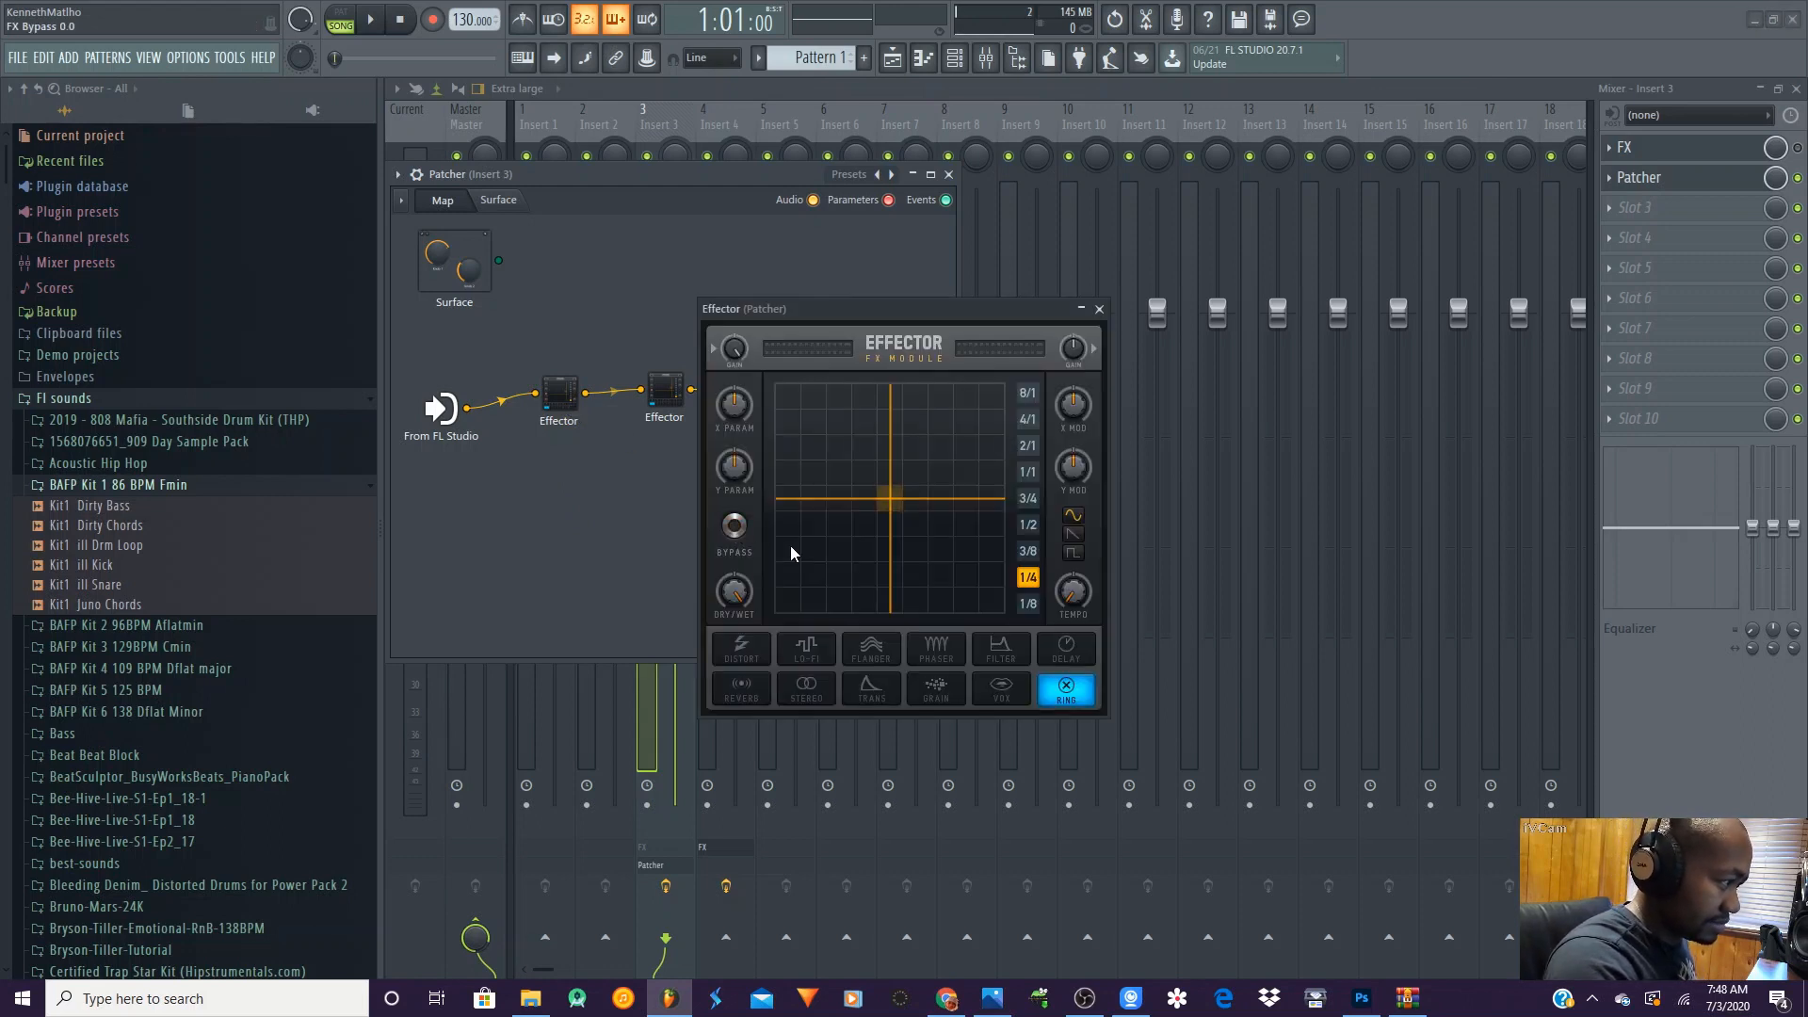
click(1003, 702)
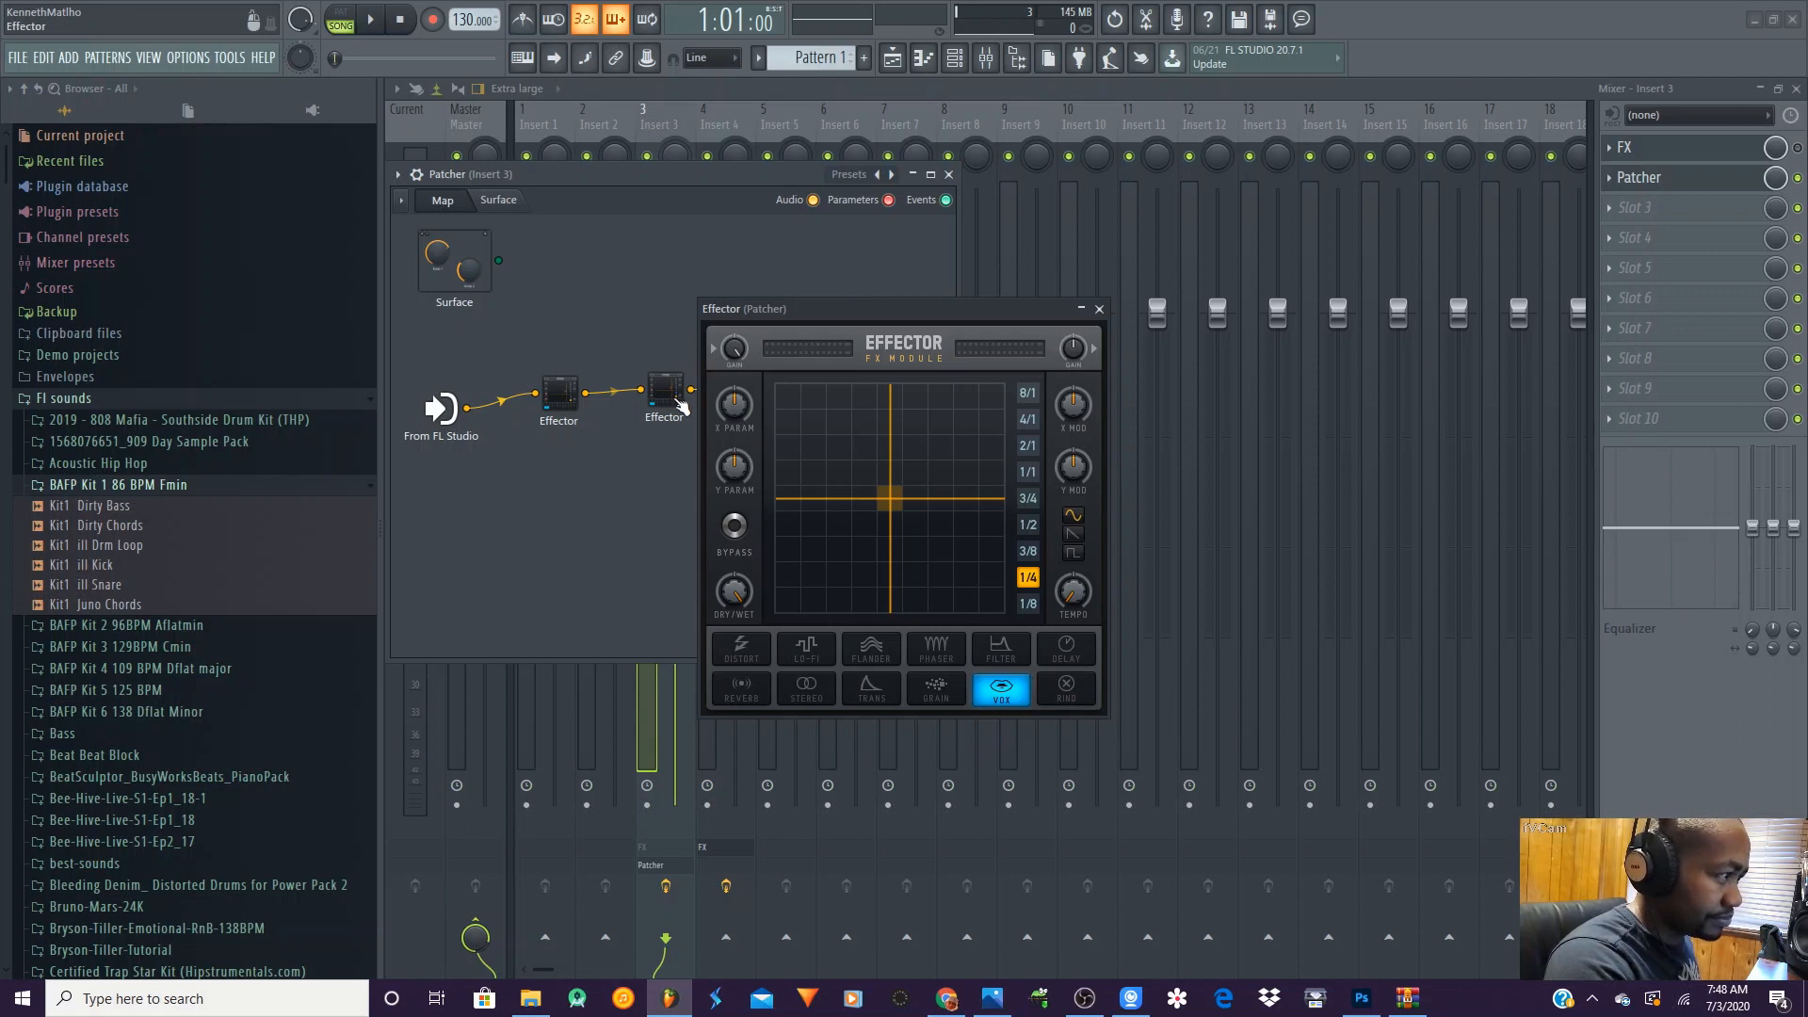
- Turn off bypass on the second Effector, set its effect to Flanger, and move its window clear of the chain
click(673, 403)
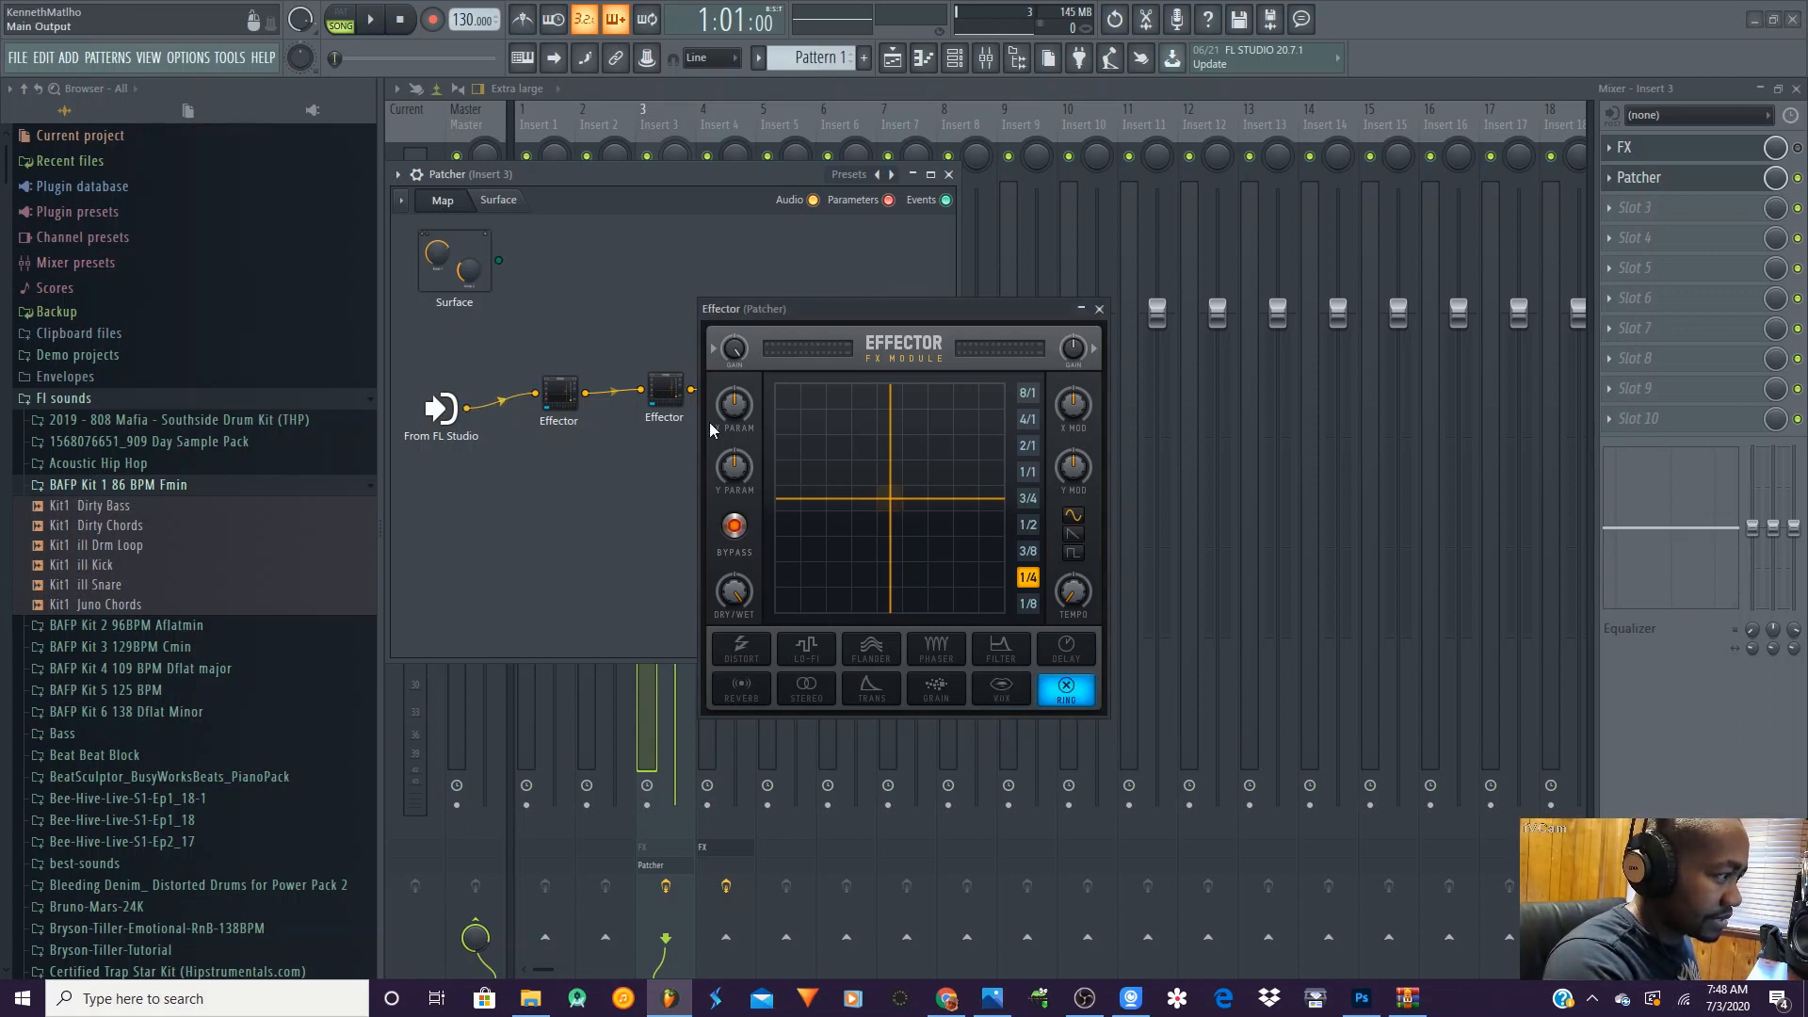
click(734, 527)
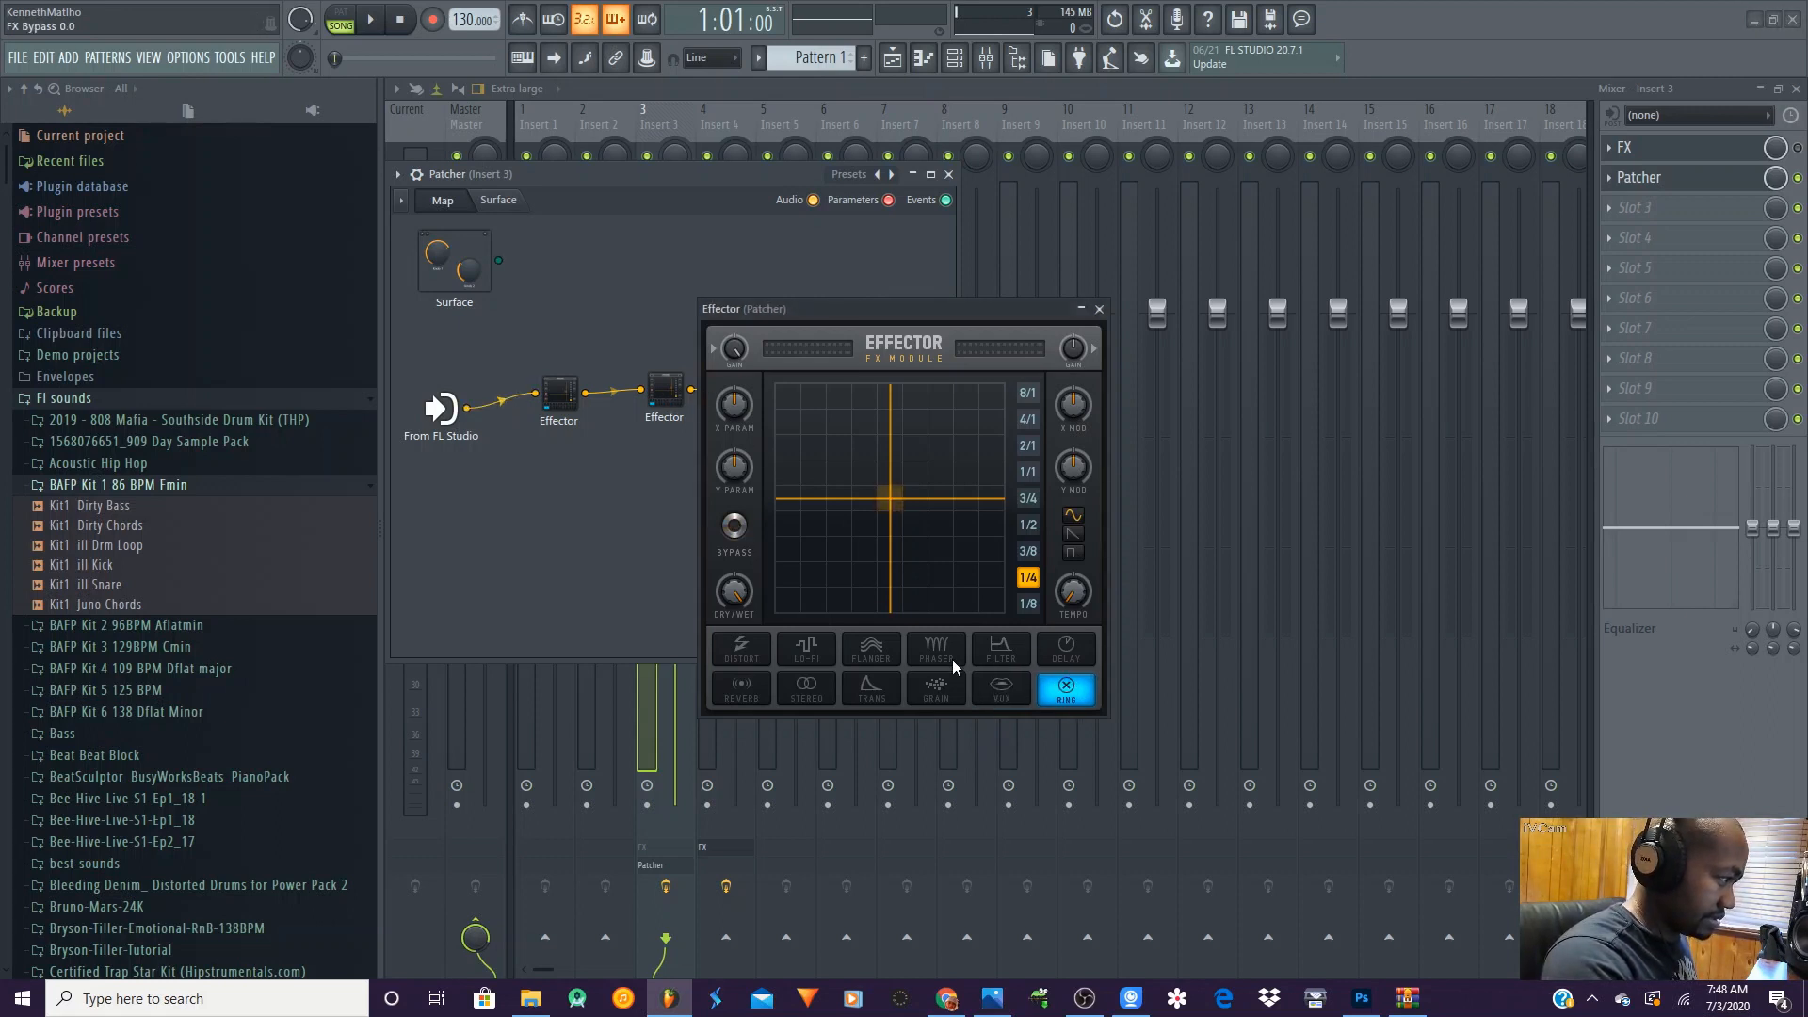
click(872, 650)
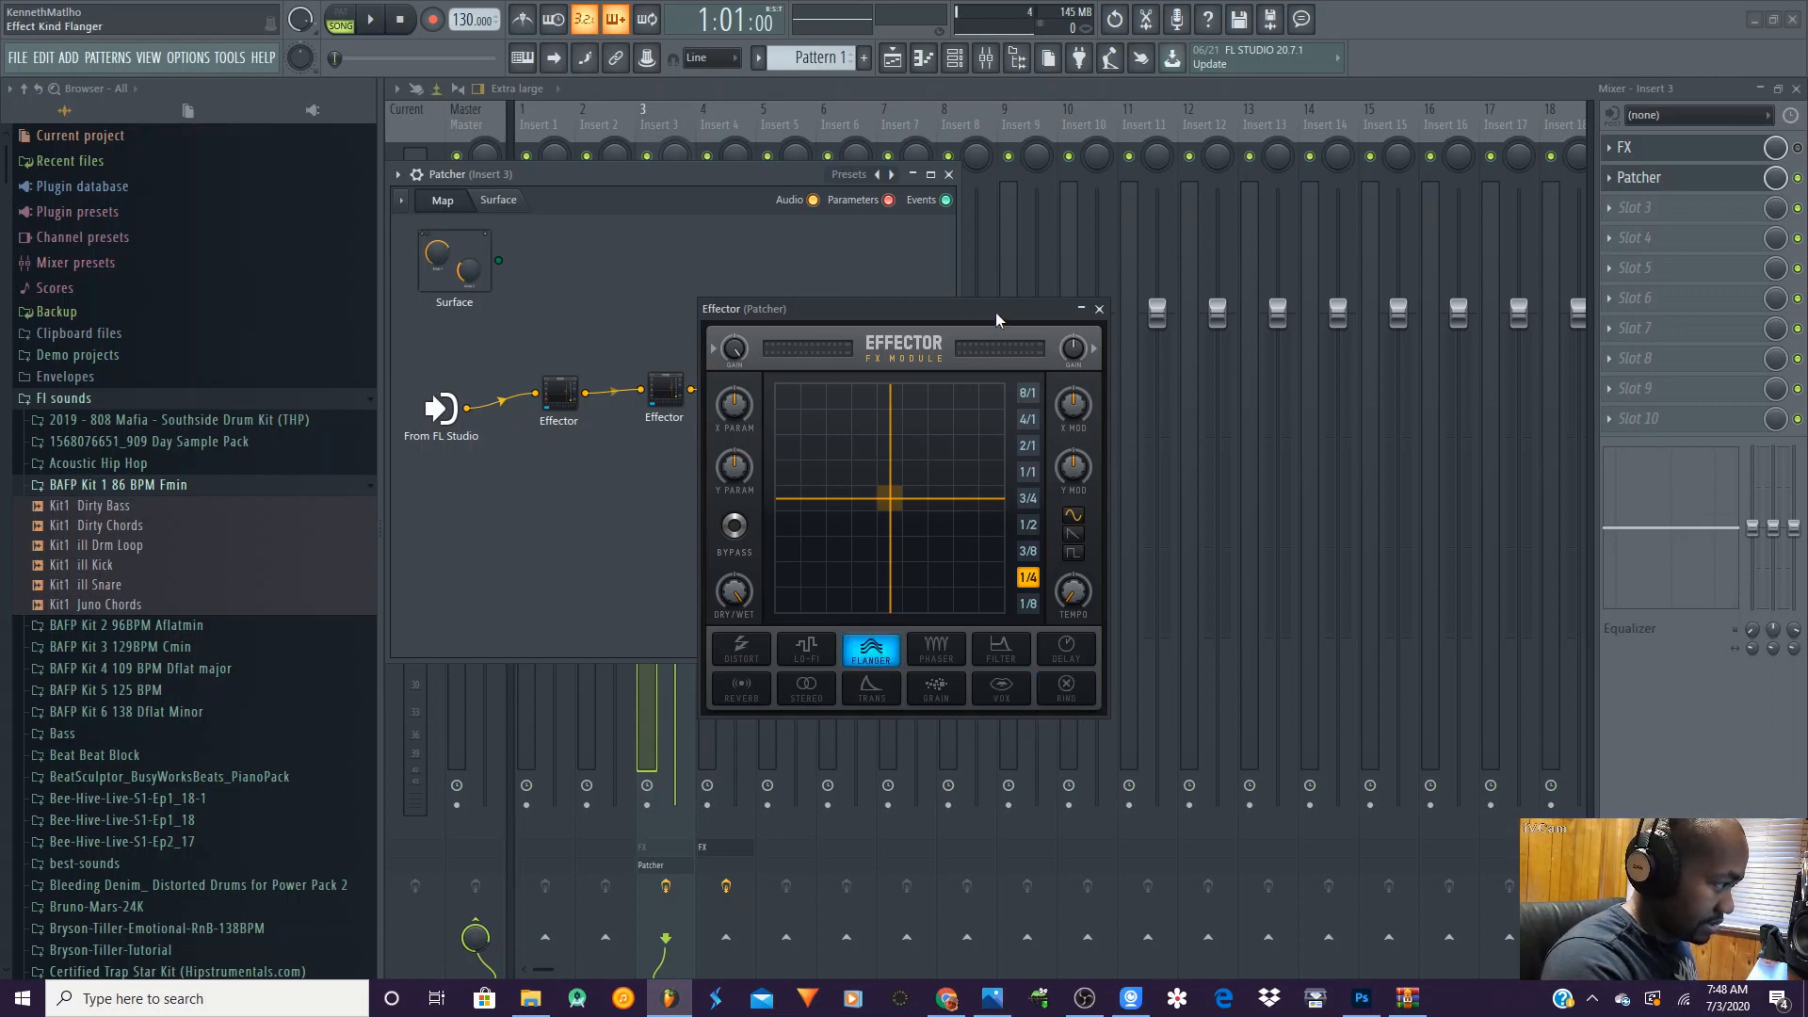
drag(998, 320, 815, 447)
- Turn off bypass on the third Effector and set its effect to Stereo
click(761, 395)
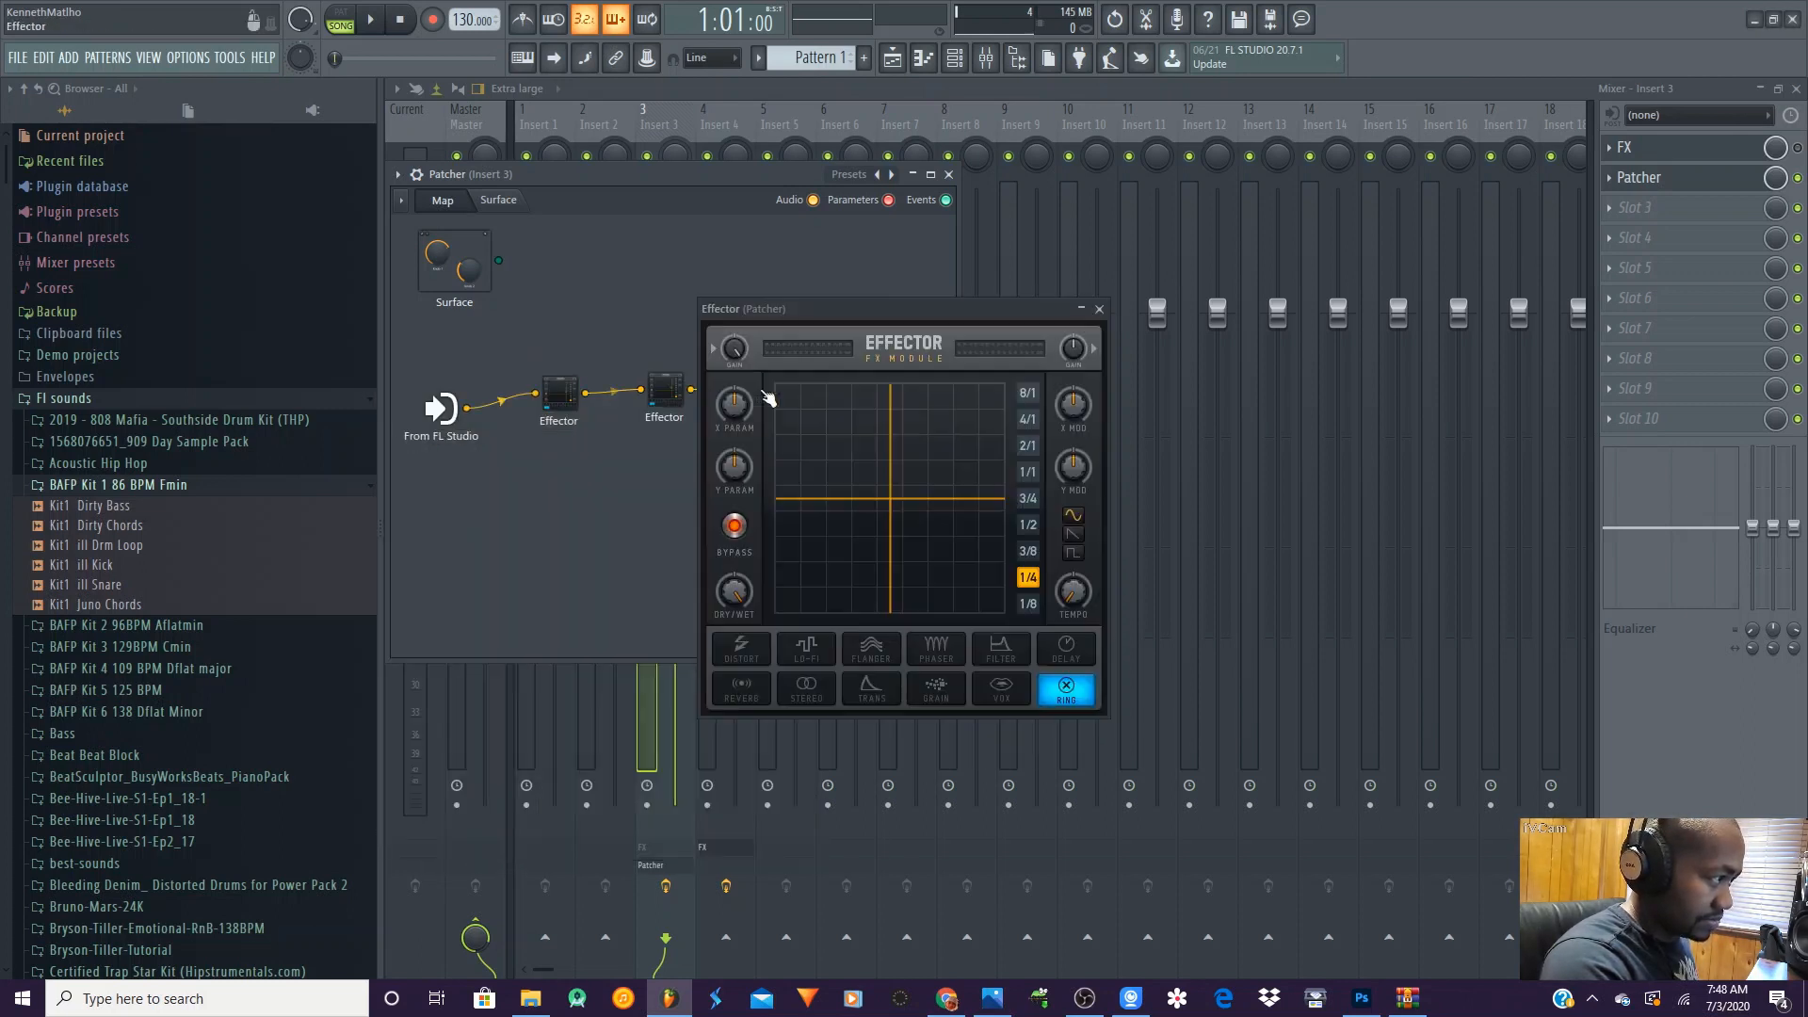
click(733, 526)
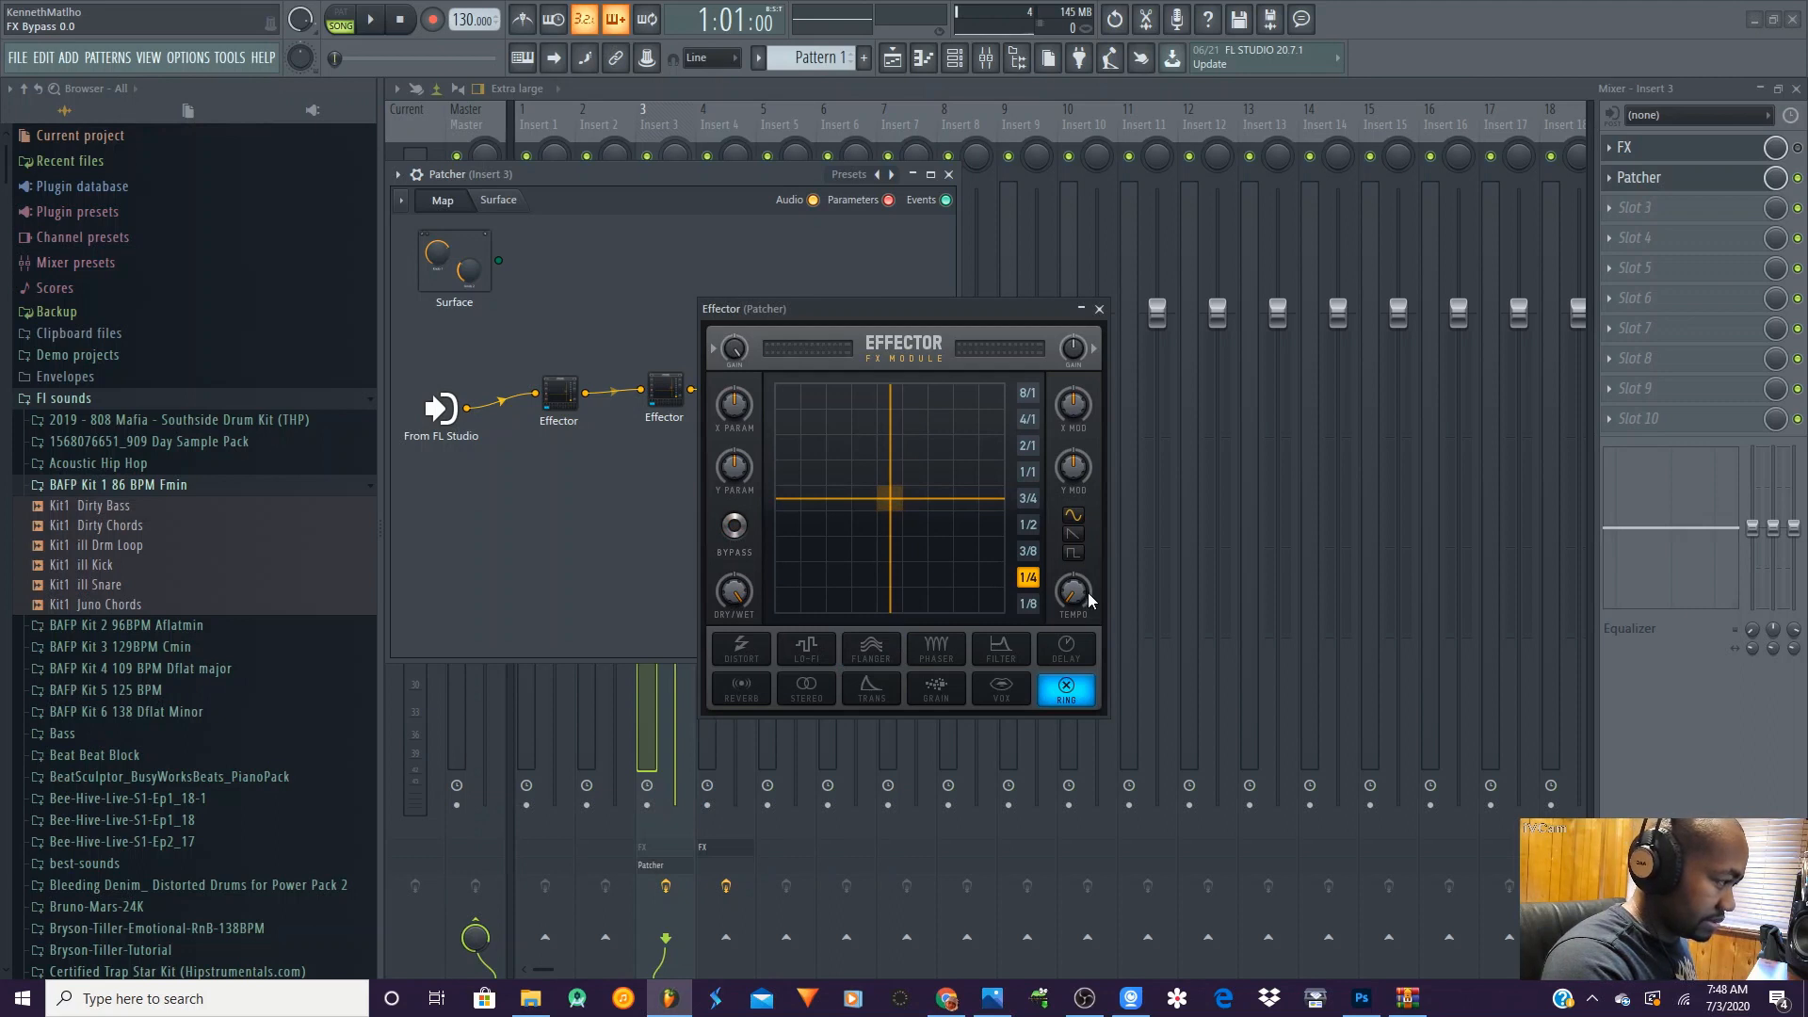
click(805, 692)
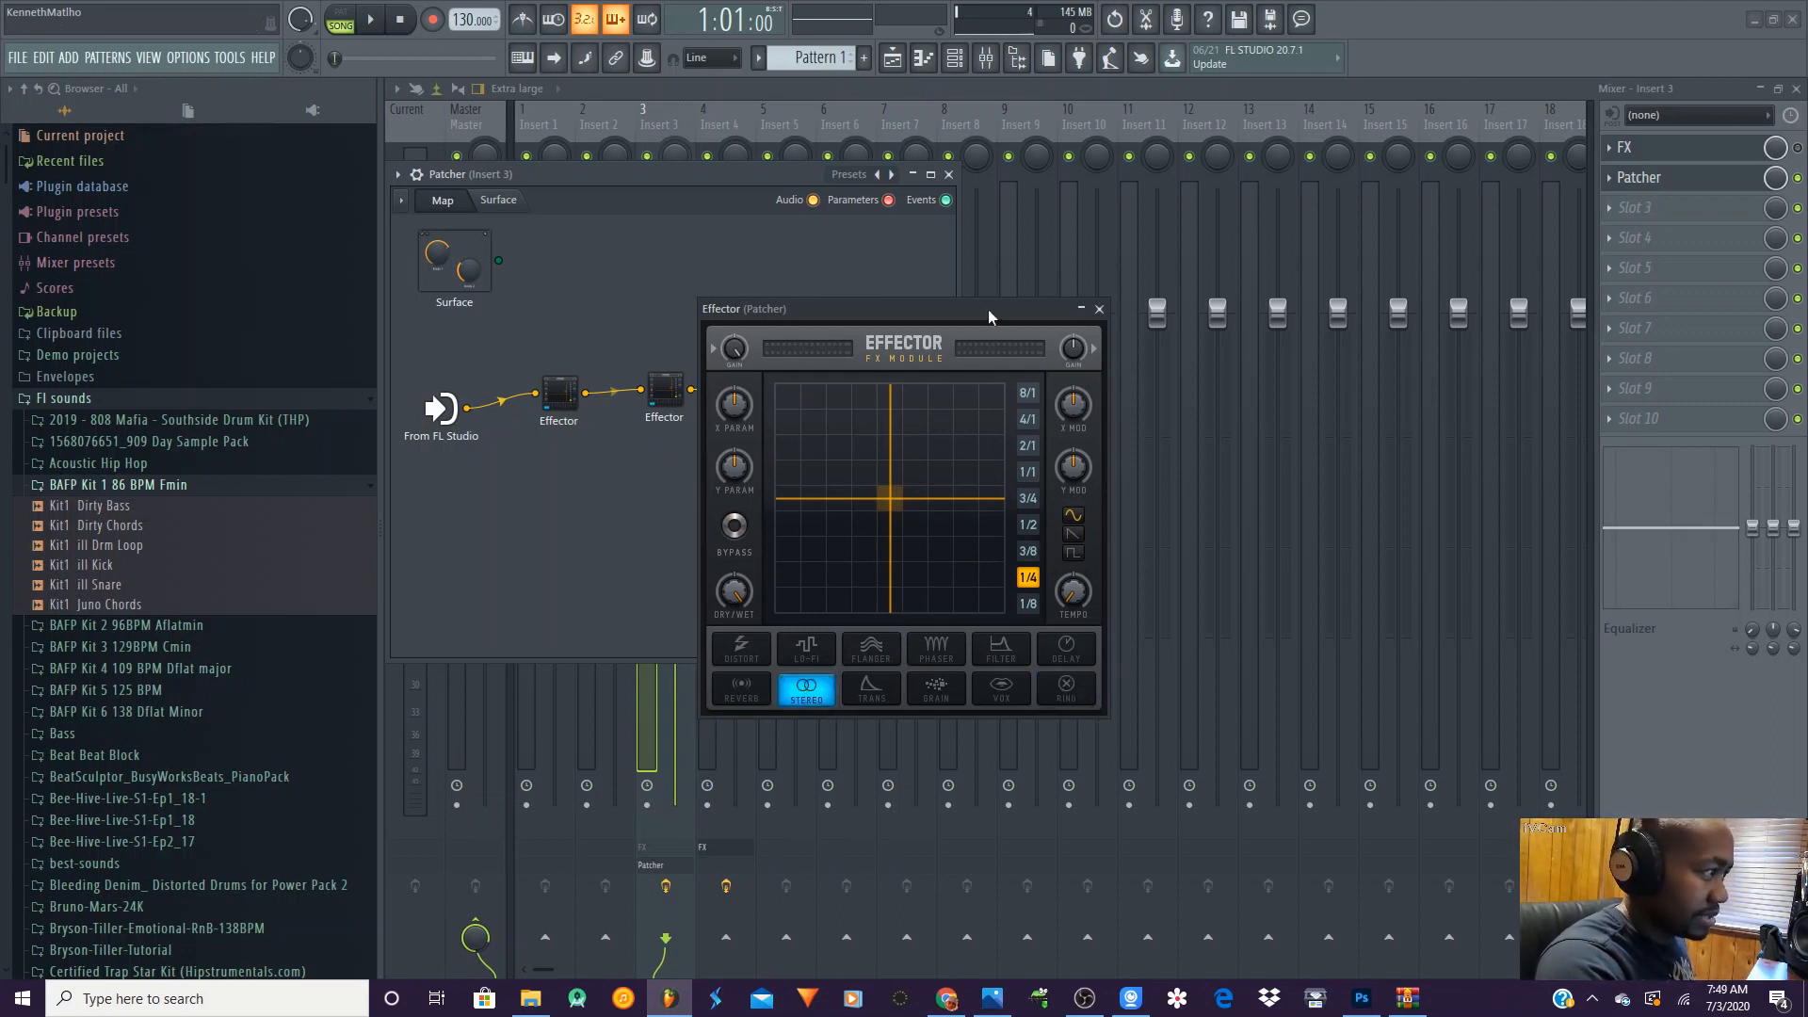
drag(978, 310, 970, 360)
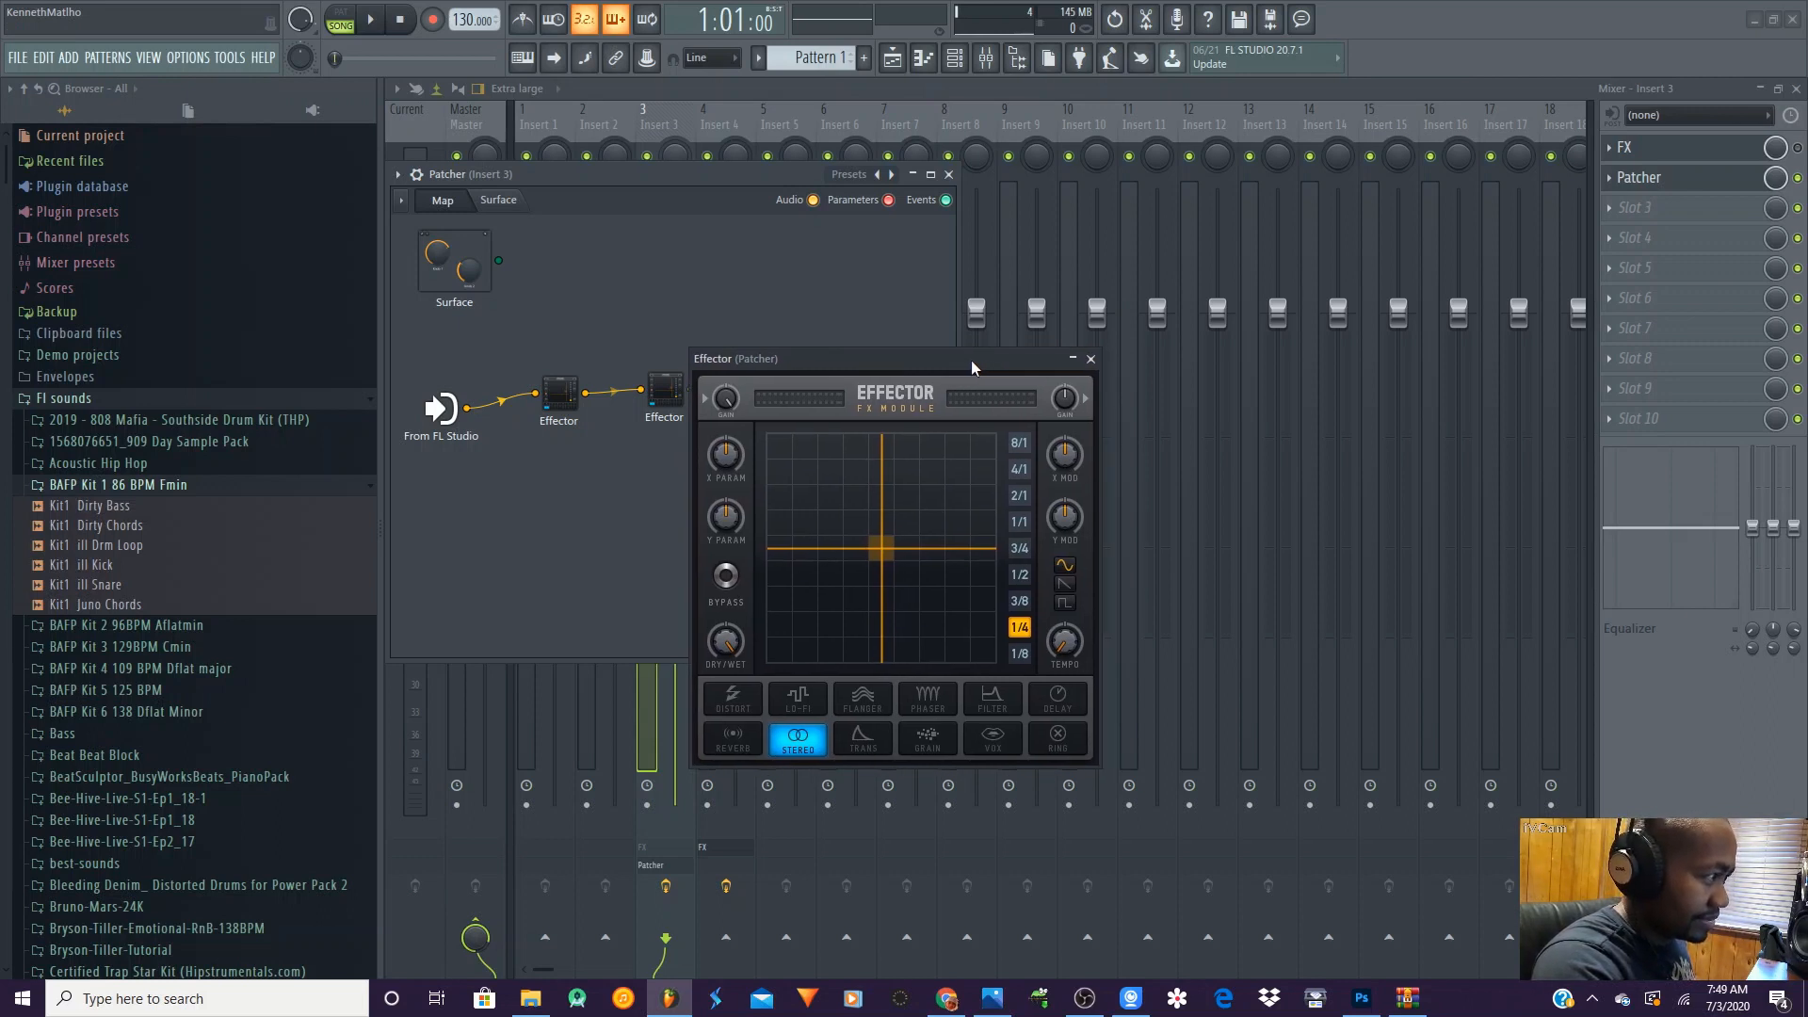
- Play the song and sweep the Stereo Effector's XY pad, leaving X at about 31 with a high Y
key(space)
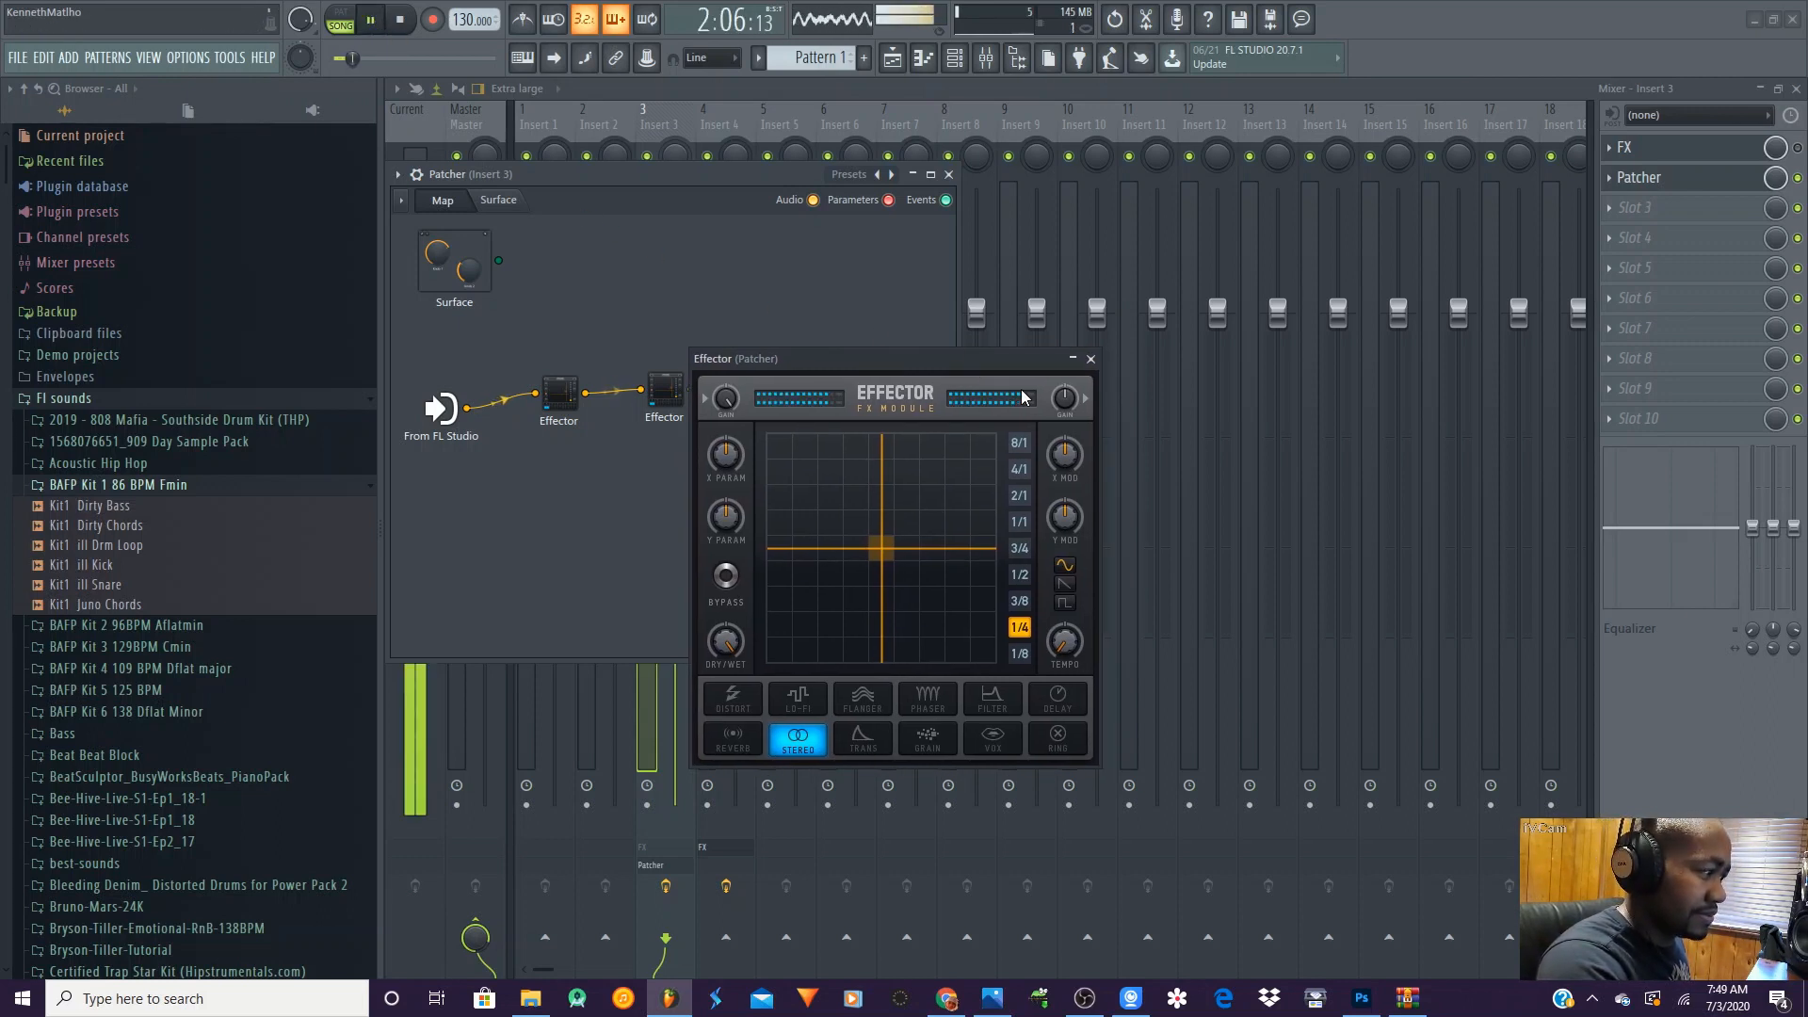
drag(932, 377, 1021, 266)
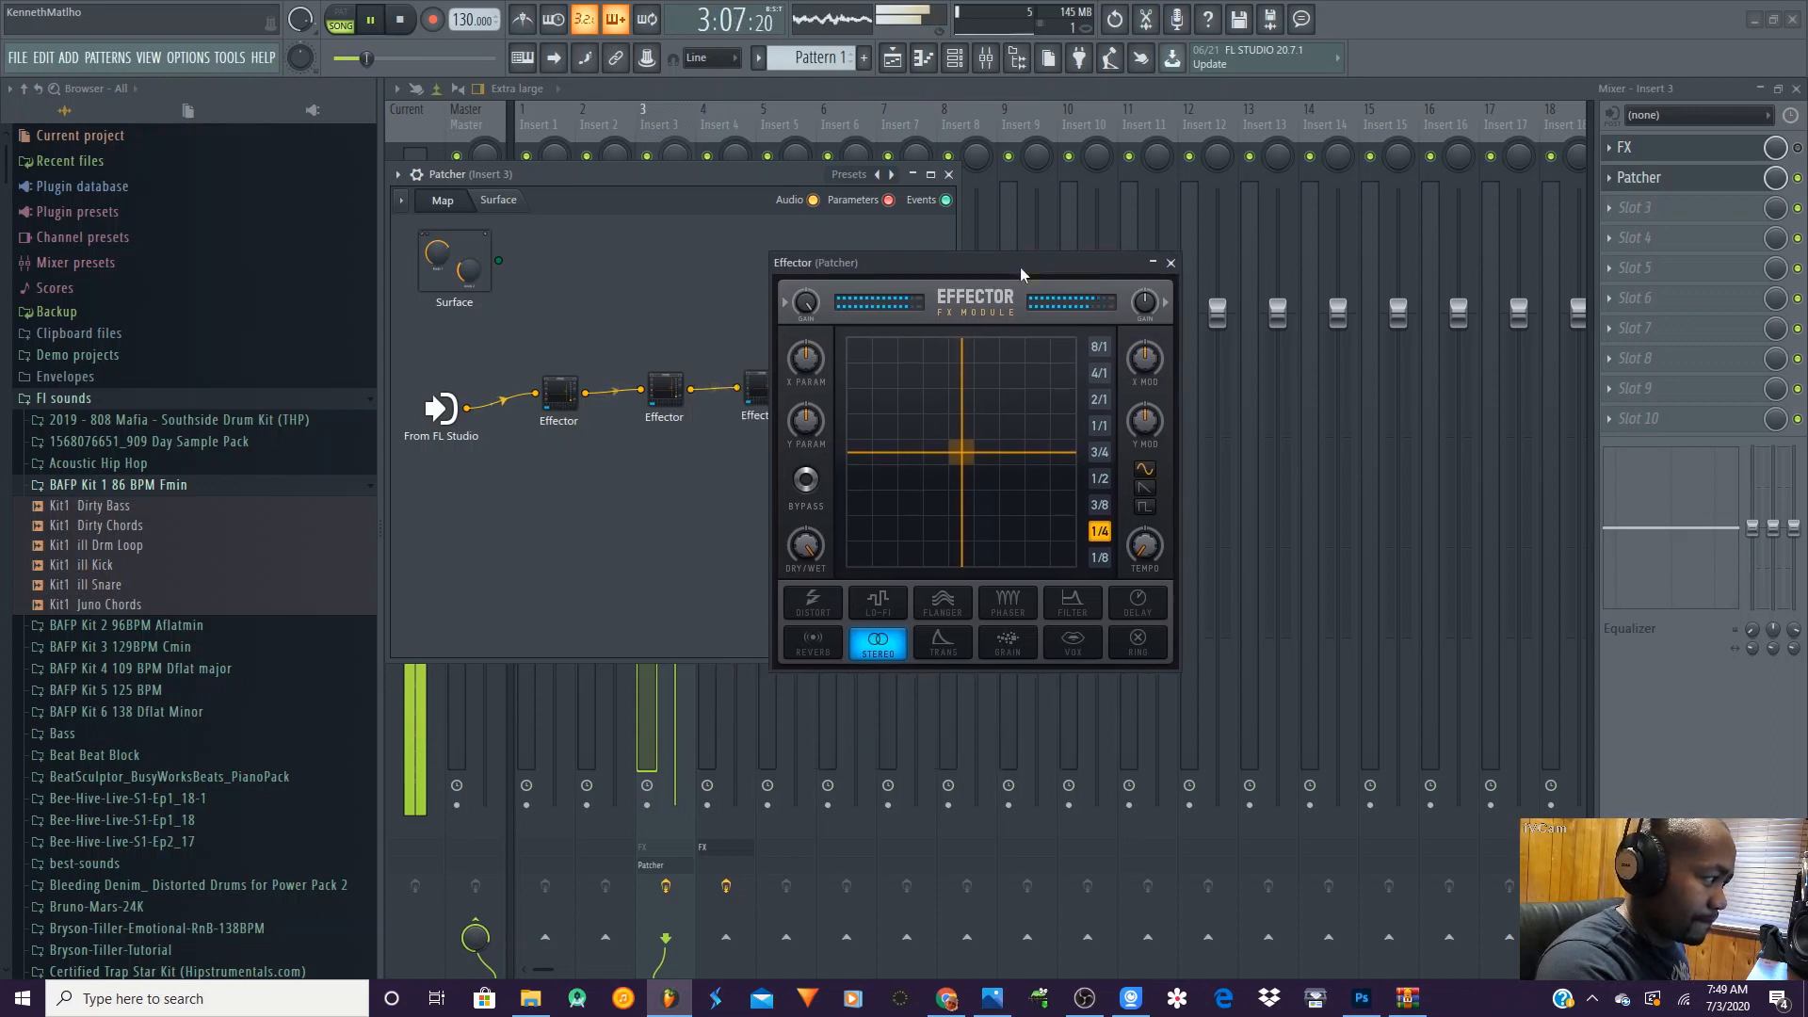
drag(954, 454, 1071, 348)
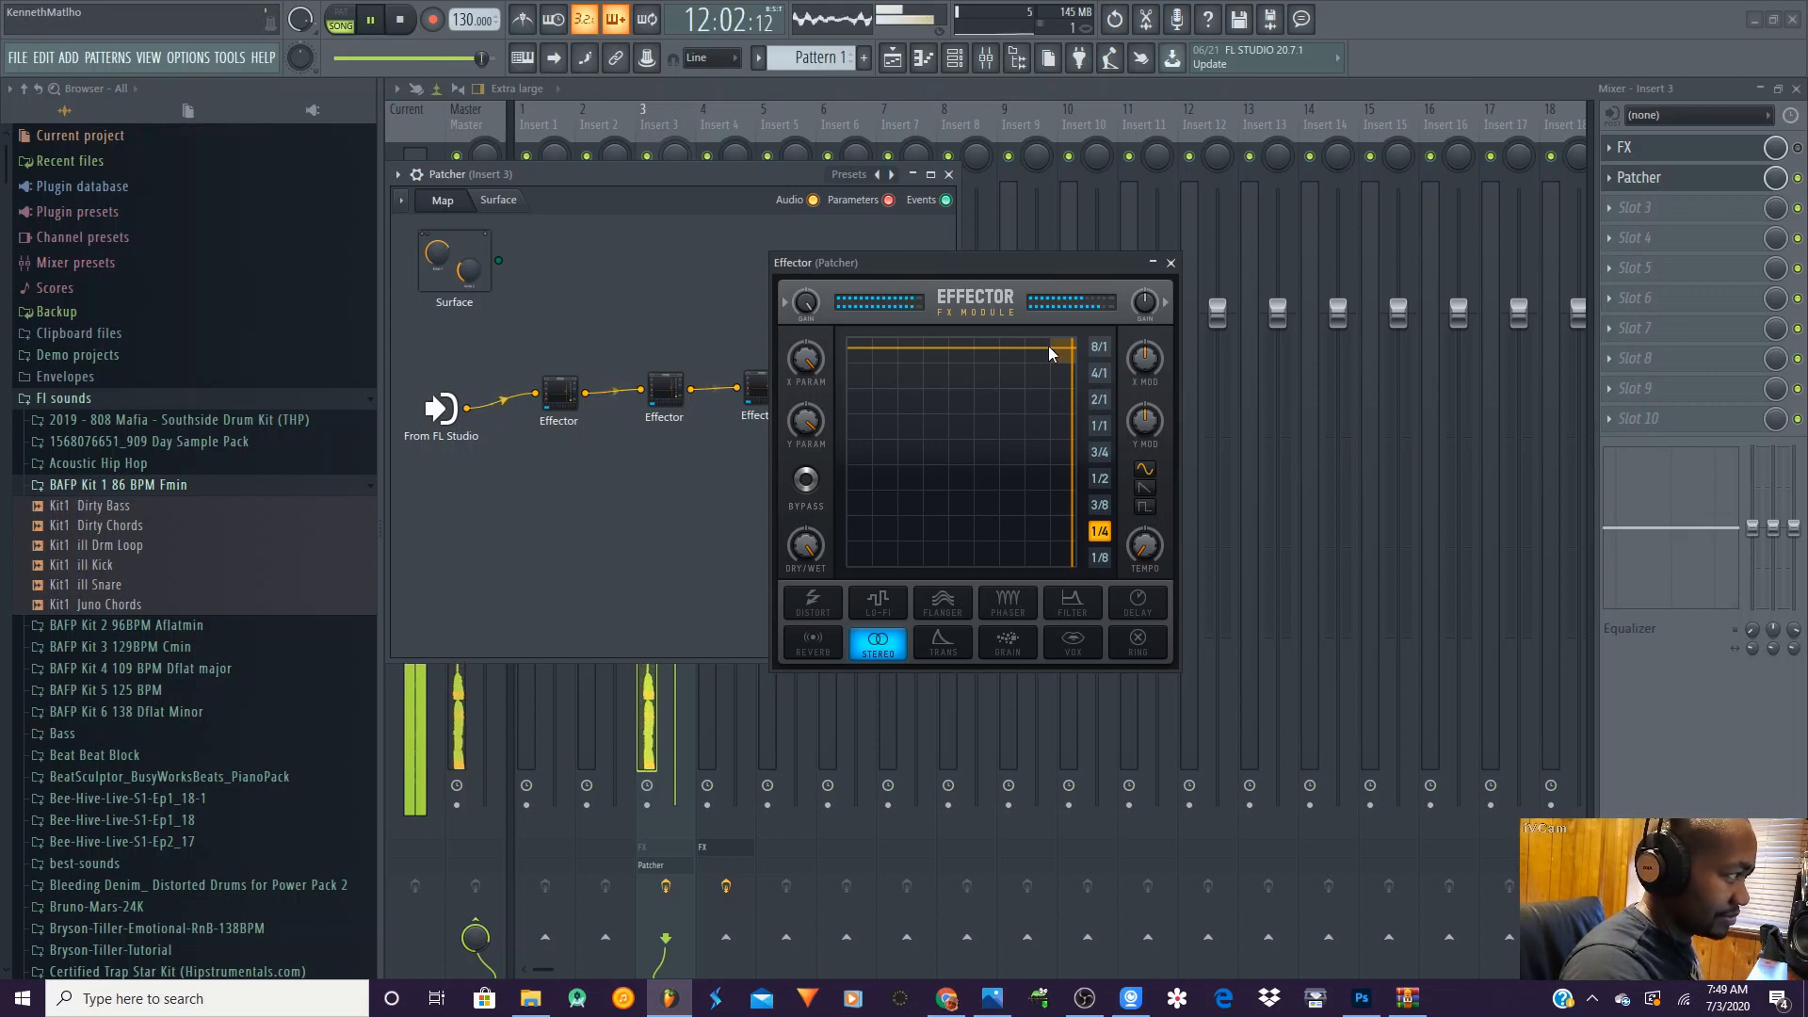
drag(1051, 348, 918, 385)
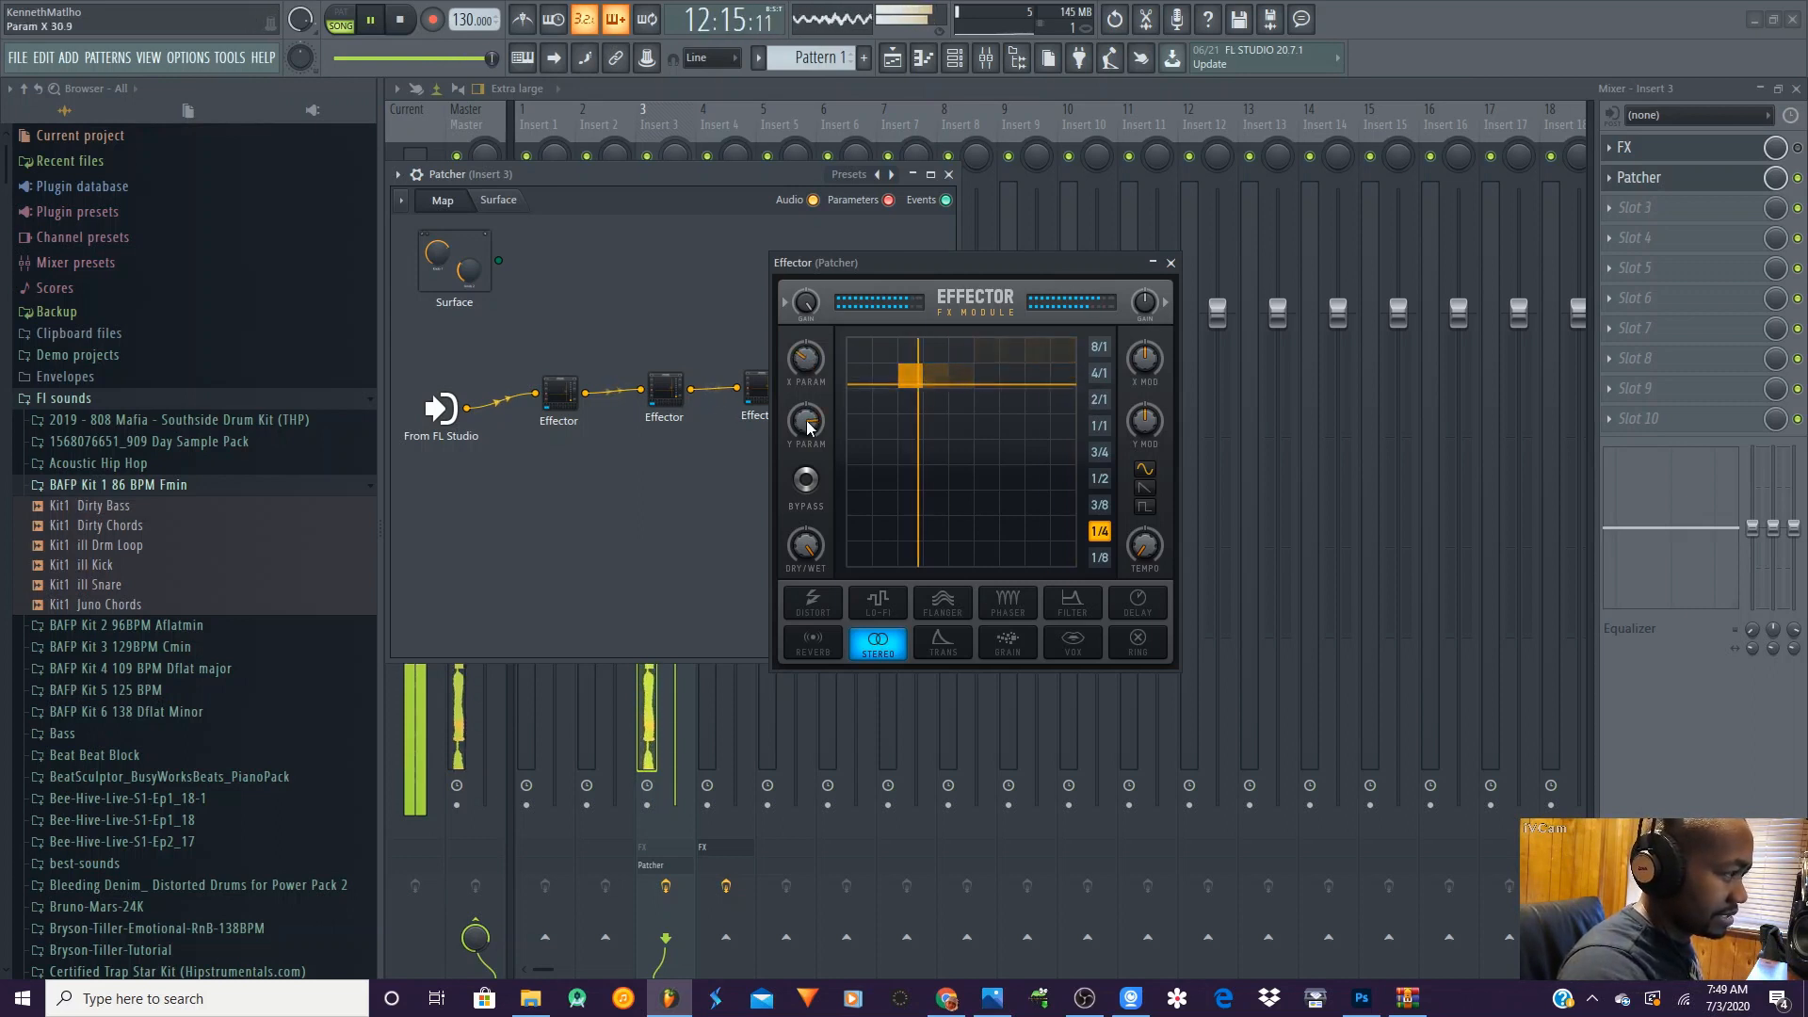
- Compare the Flanger Effector with bypass on and off, and raise its X and Y parameters, with Y at about 88
click(665, 388)
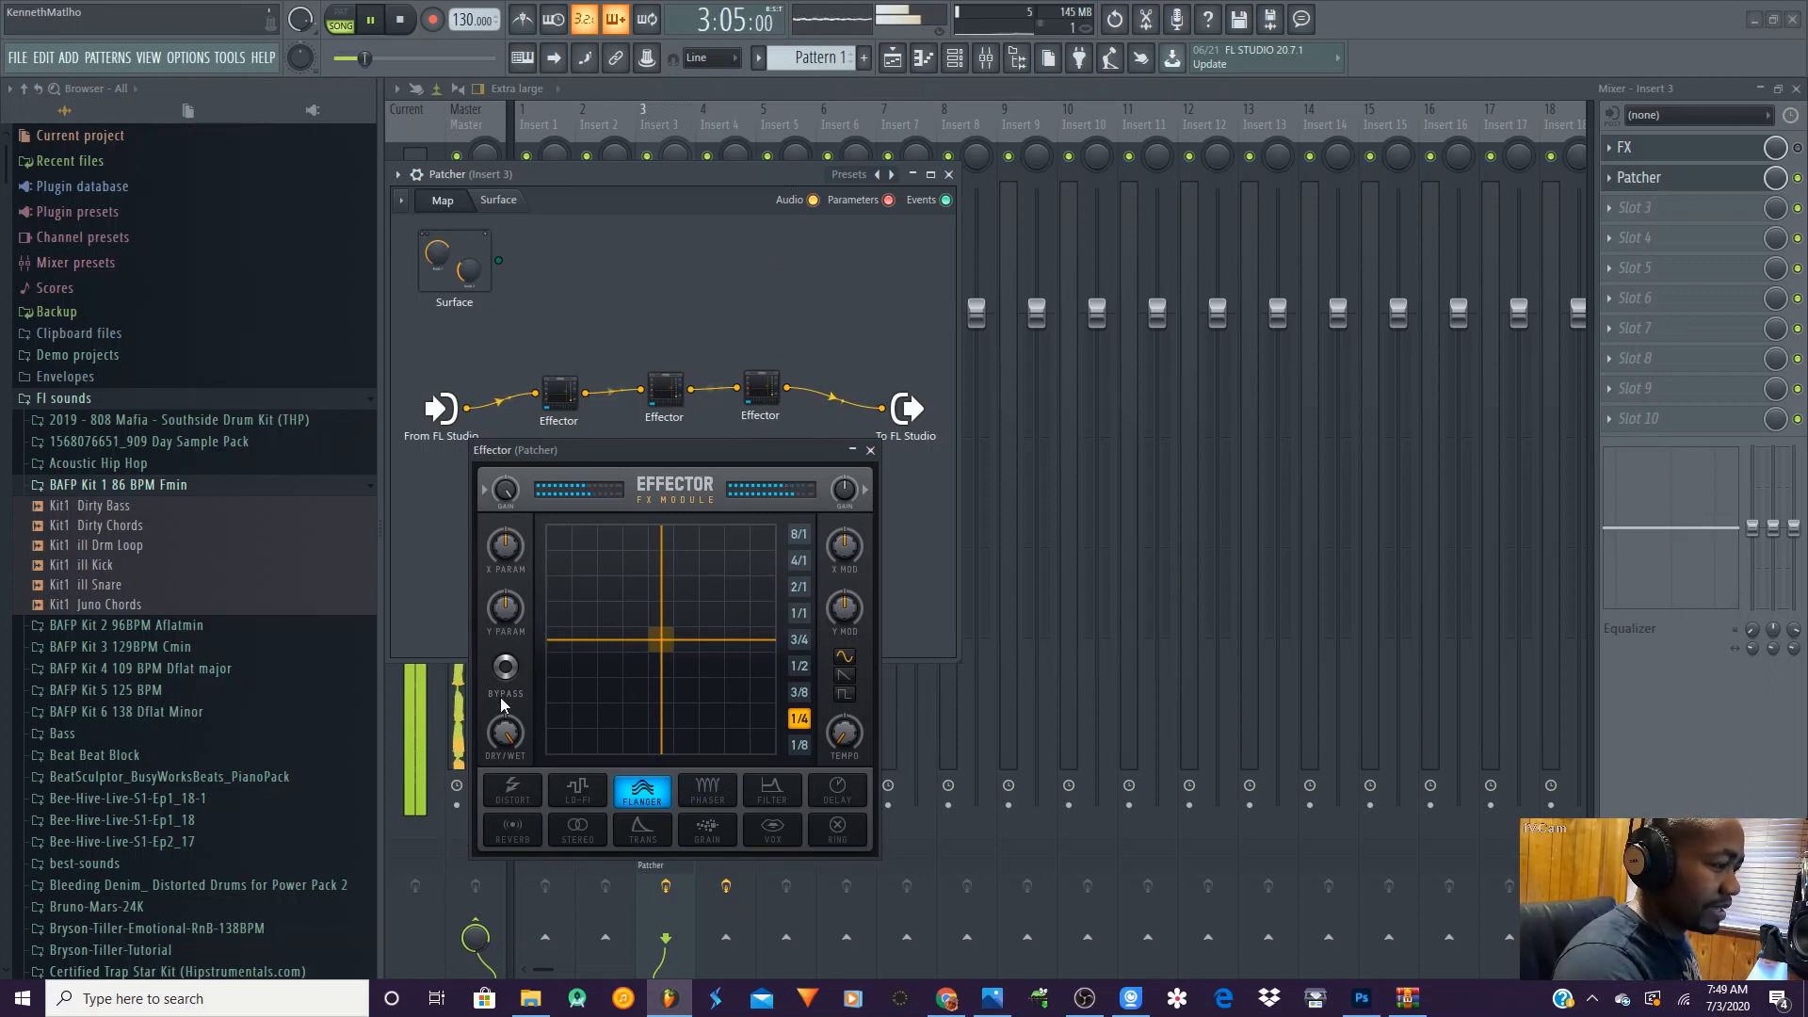
click(506, 668)
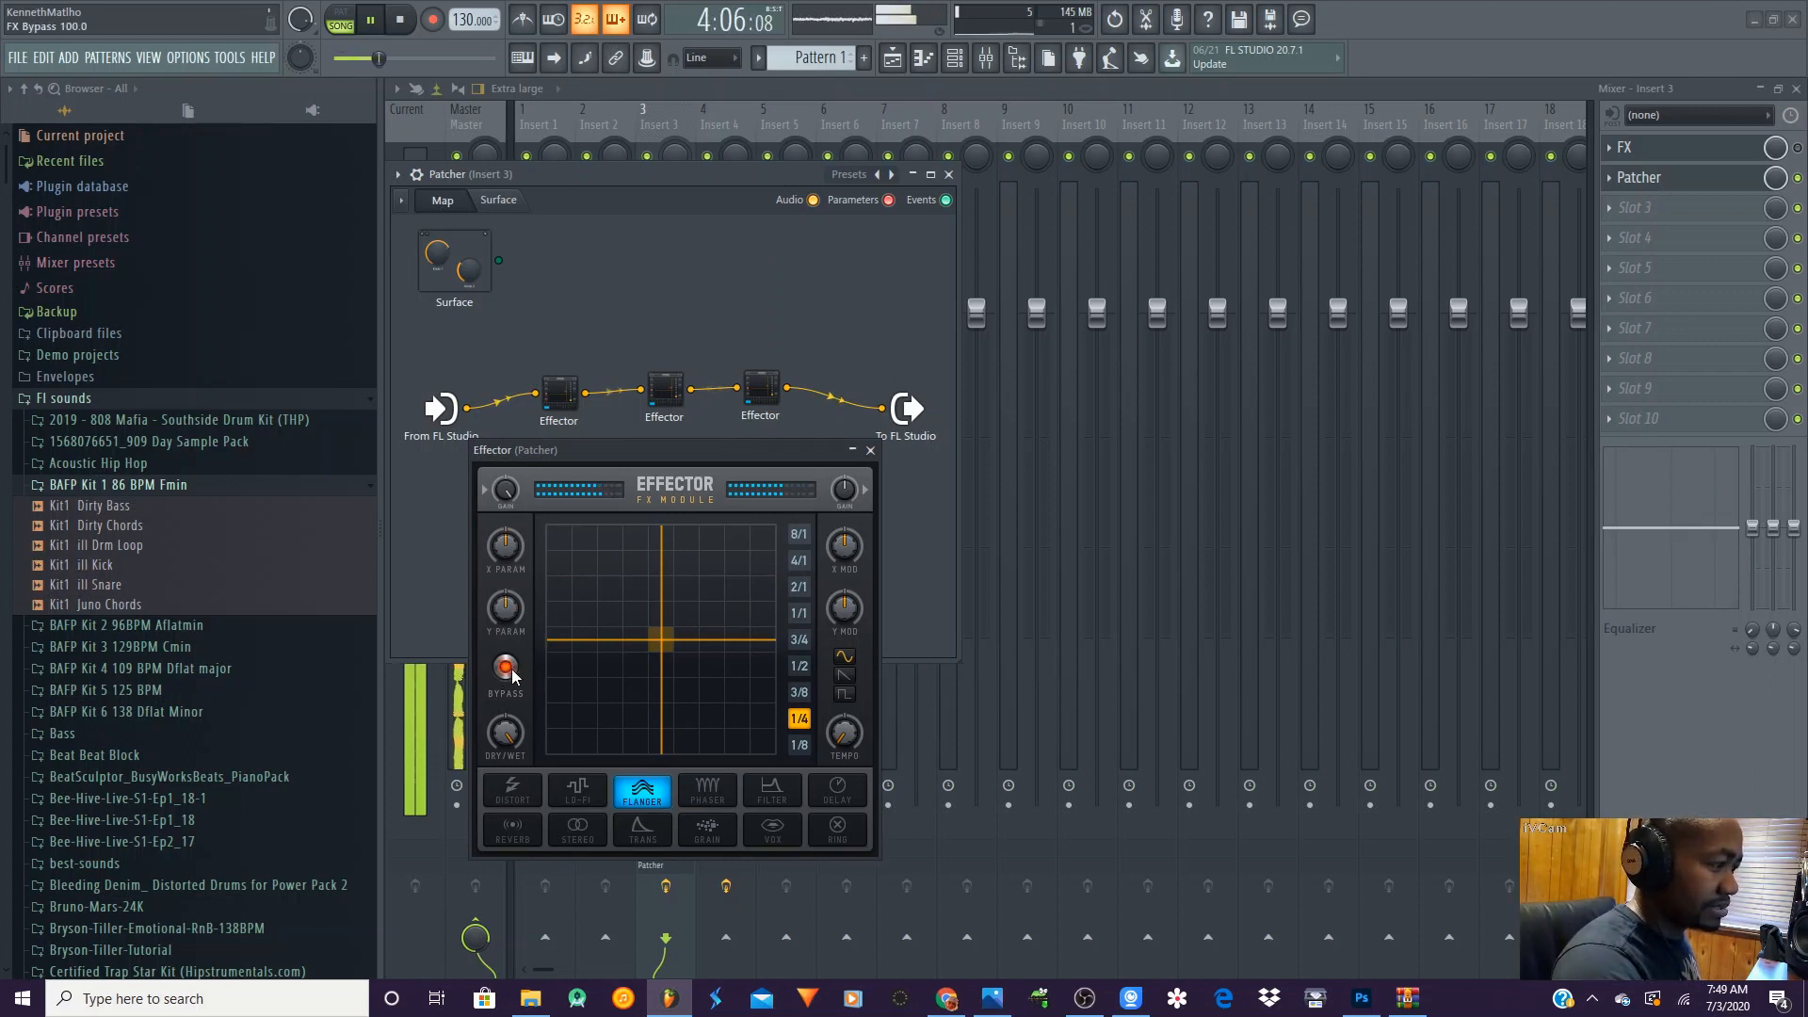
click(505, 668)
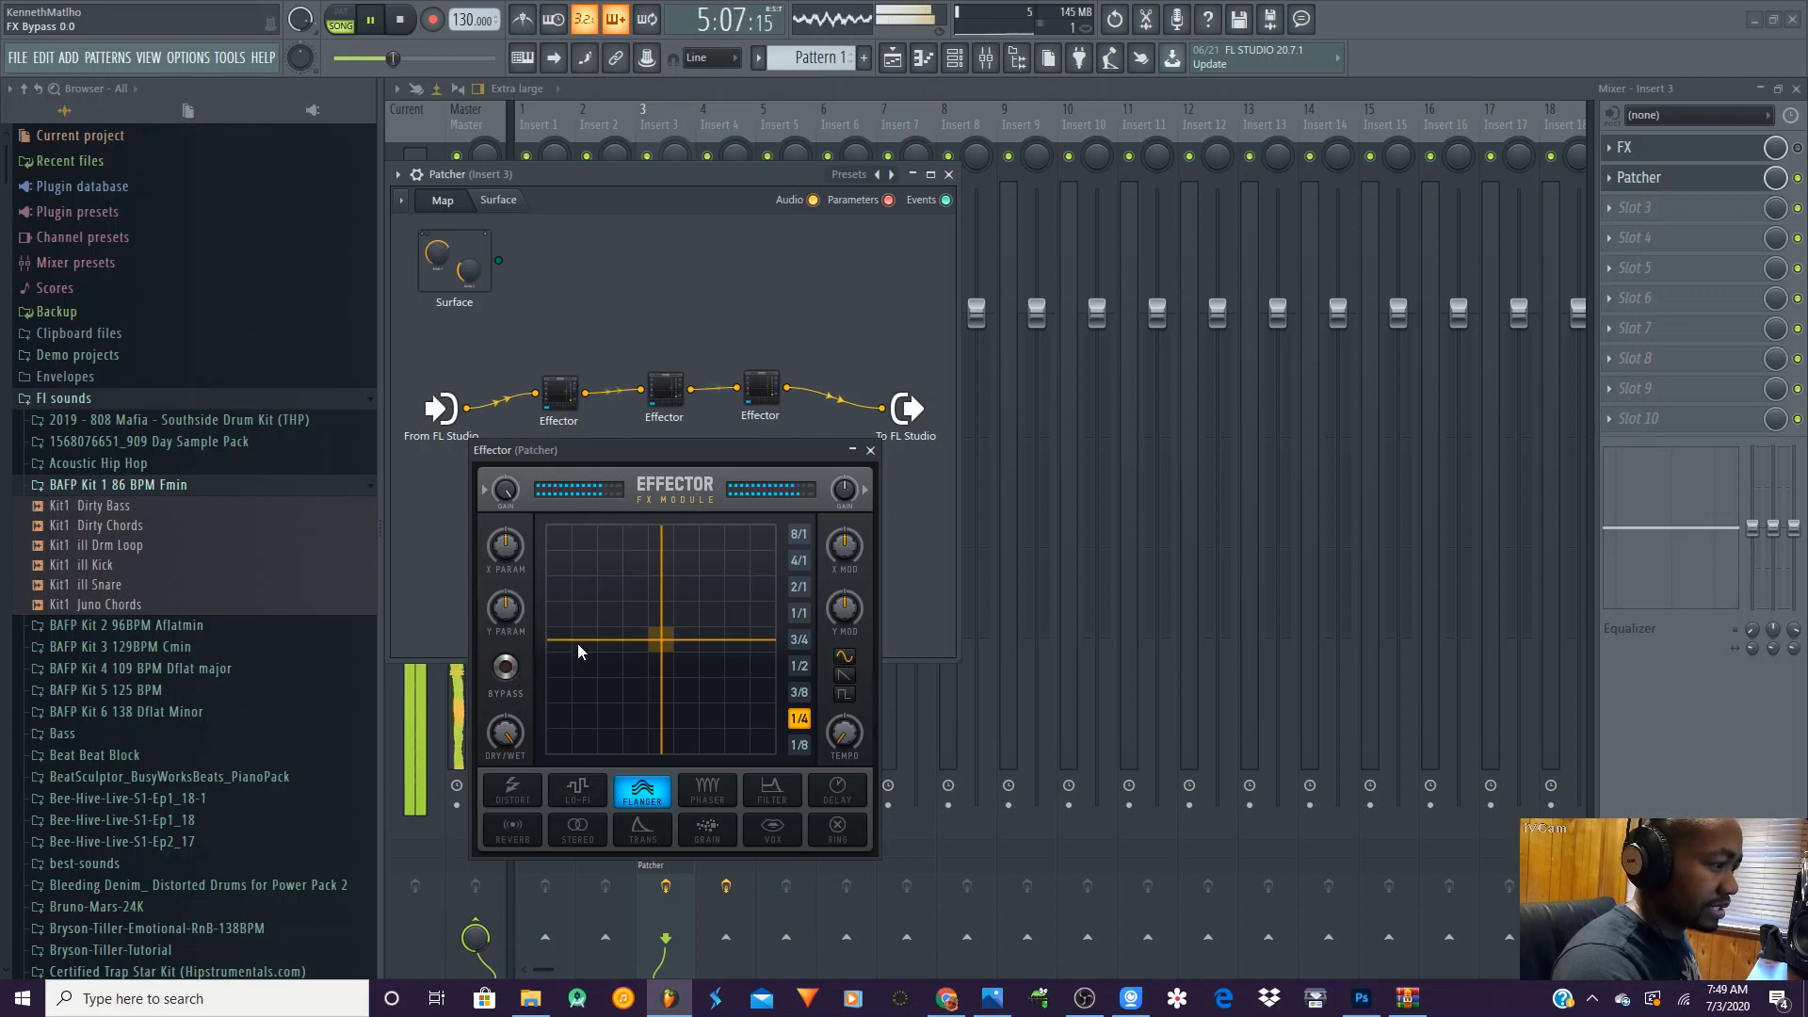
drag(659, 640, 761, 562)
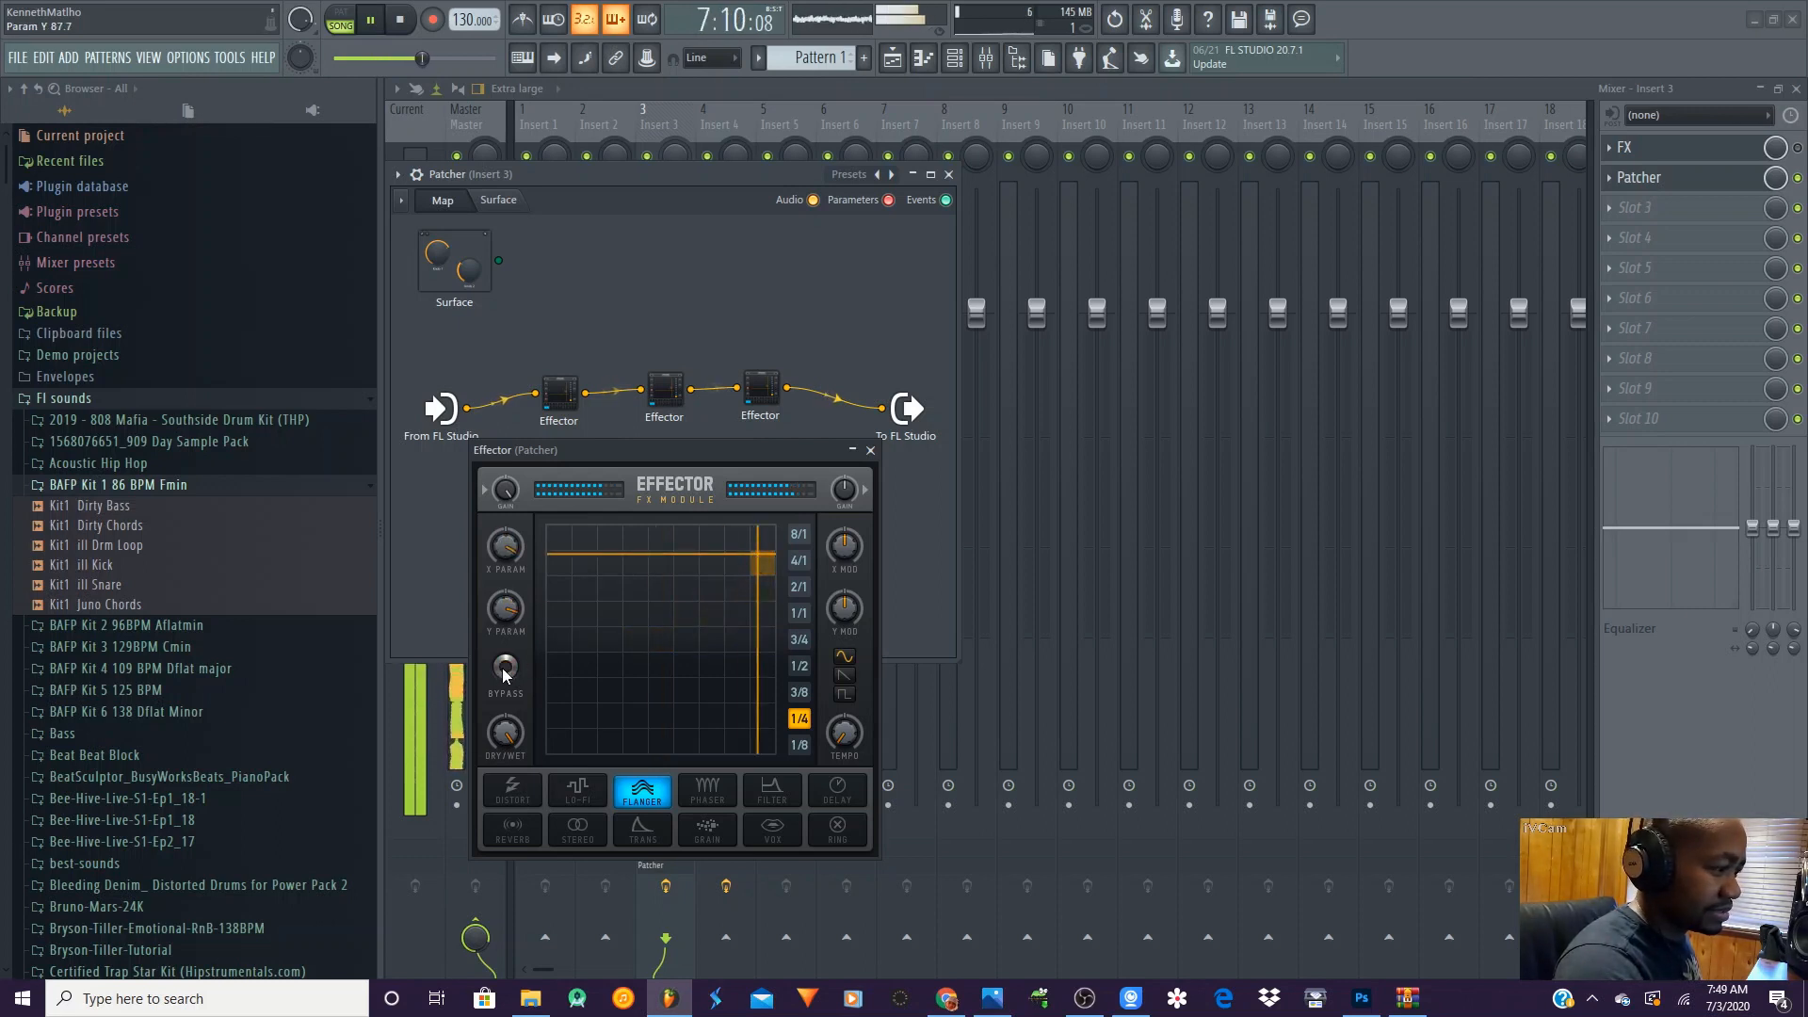
- Switch the first Effector's effect to Trans and move its window below the chain
click(565, 400)
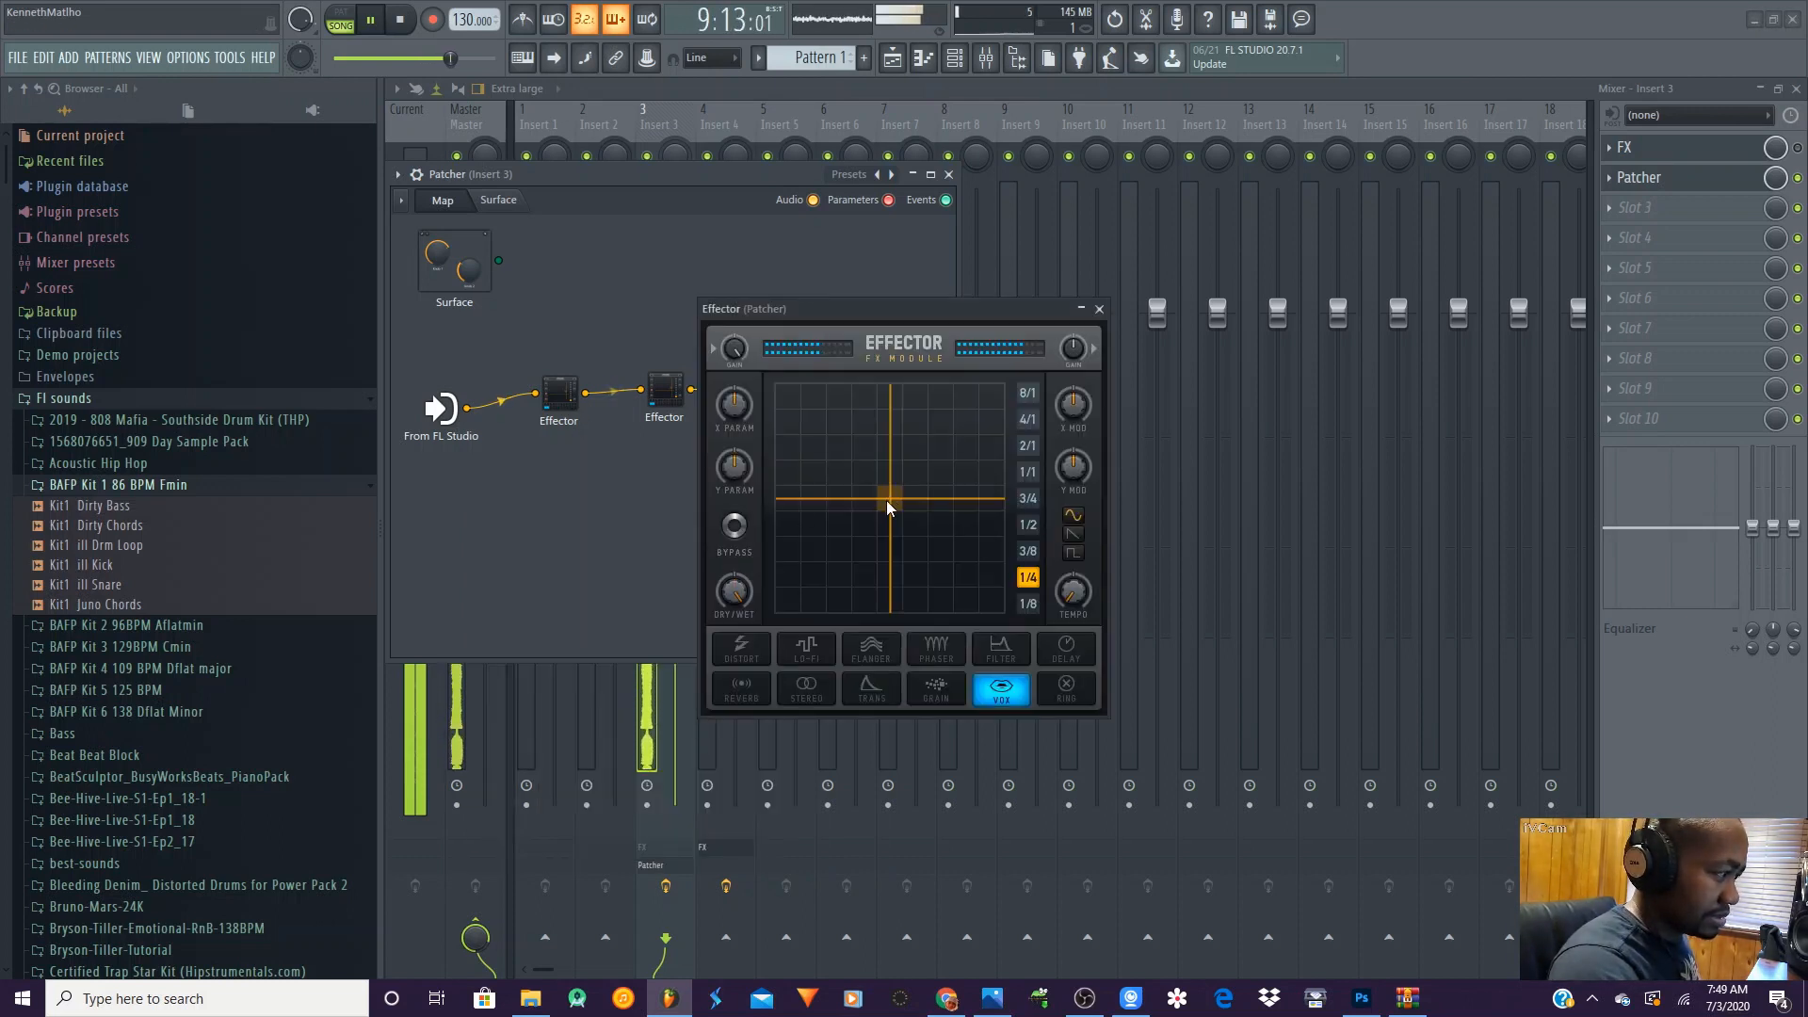
click(872, 690)
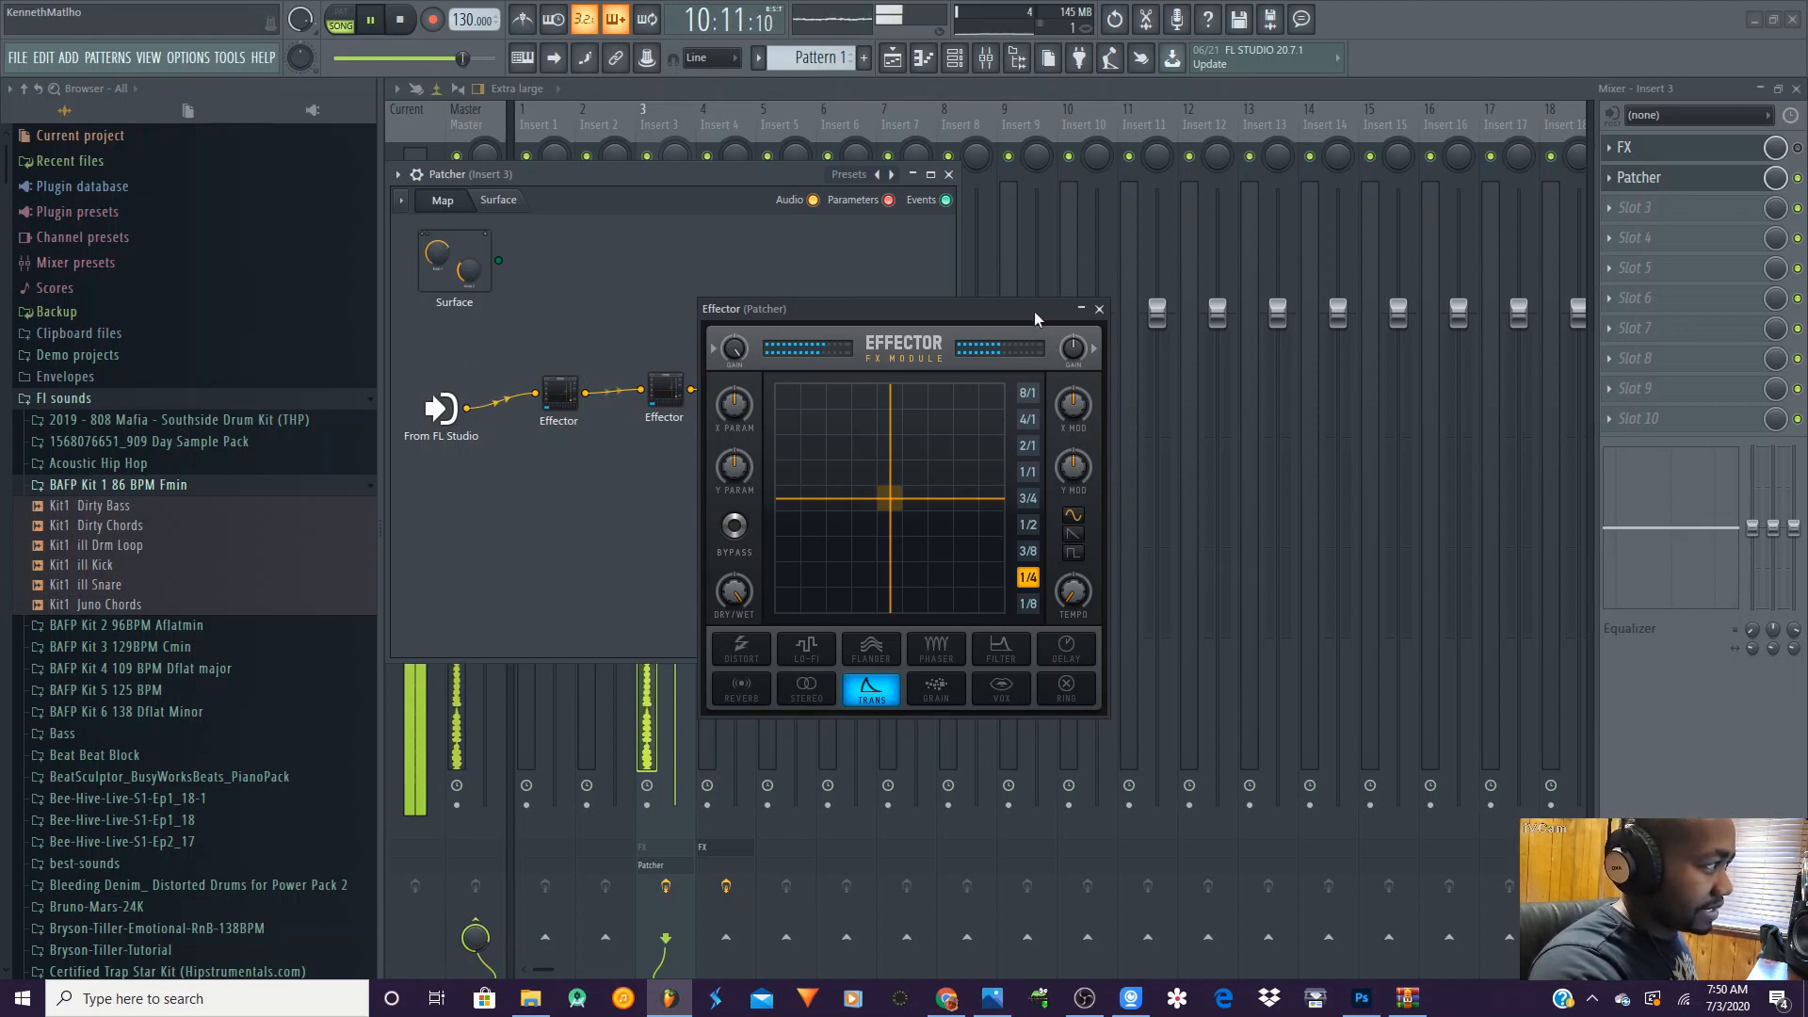
drag(1035, 318, 843, 481)
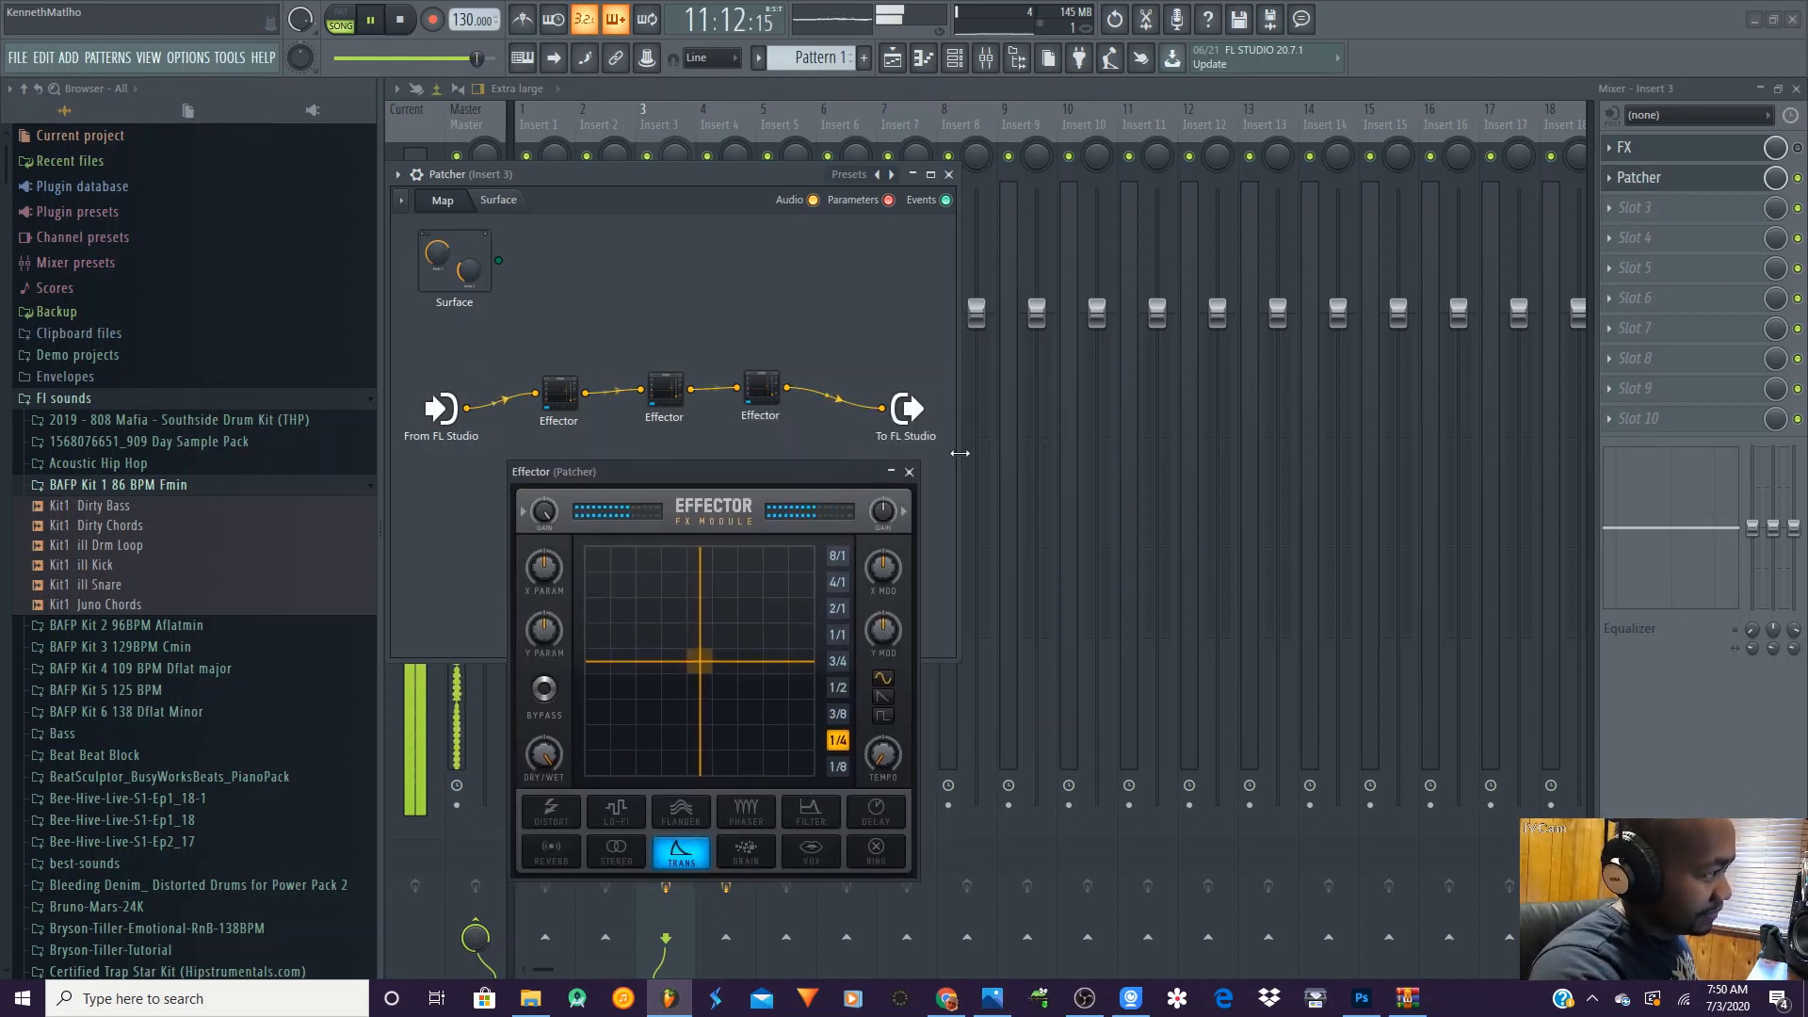
- Move the To FL Studio node well away from the Effector chain in an enlarged Patcher window, and stop playback
drag(960, 453, 1420, 453)
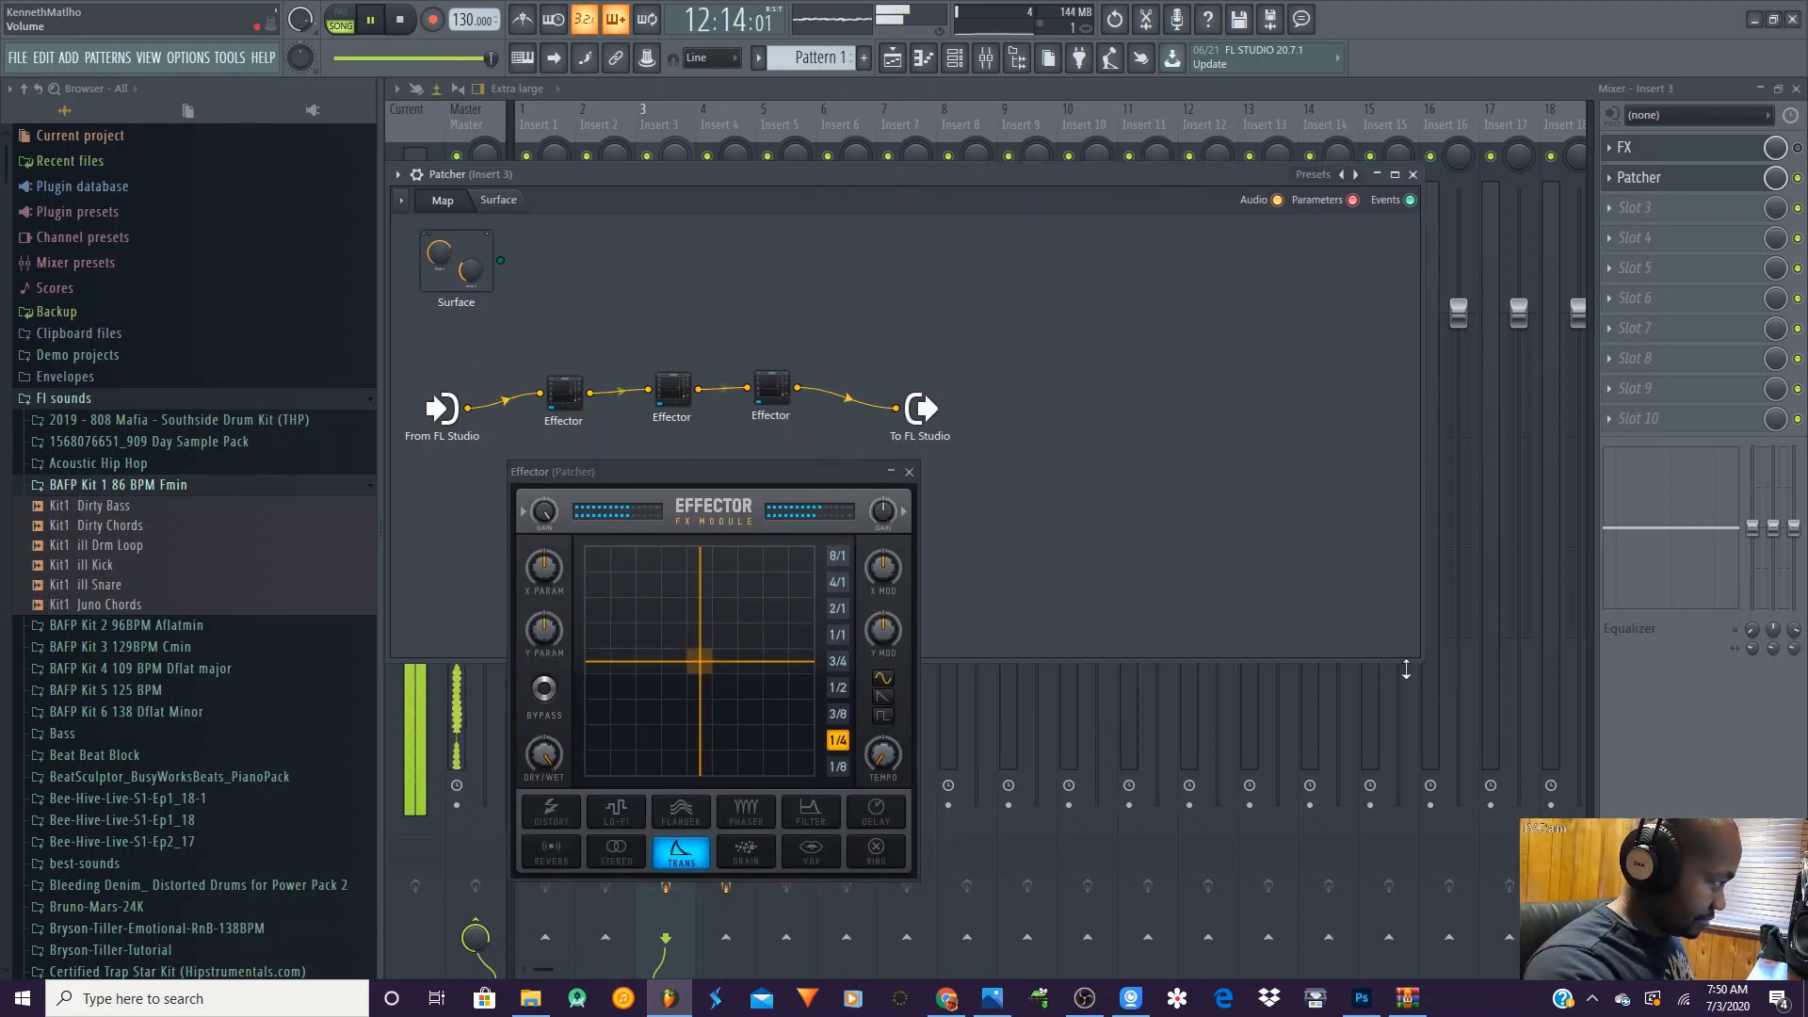
drag(1406, 668, 1406, 859)
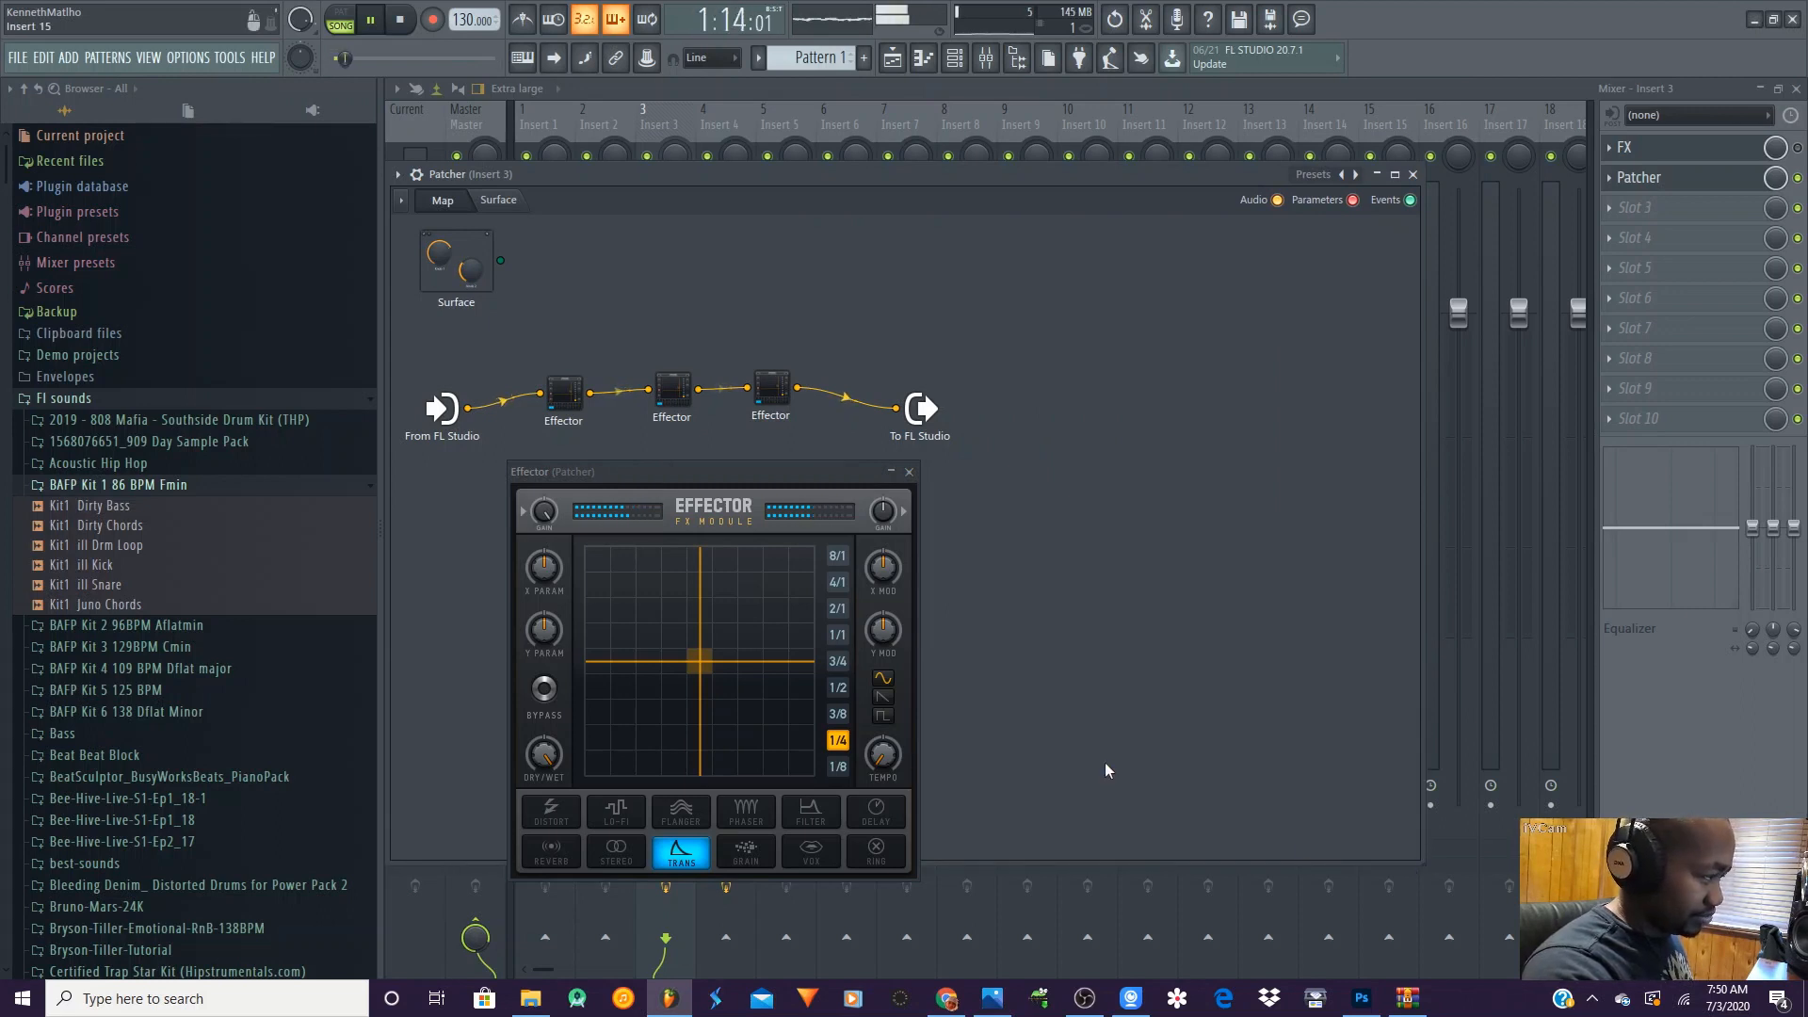
drag(920, 410, 1371, 429)
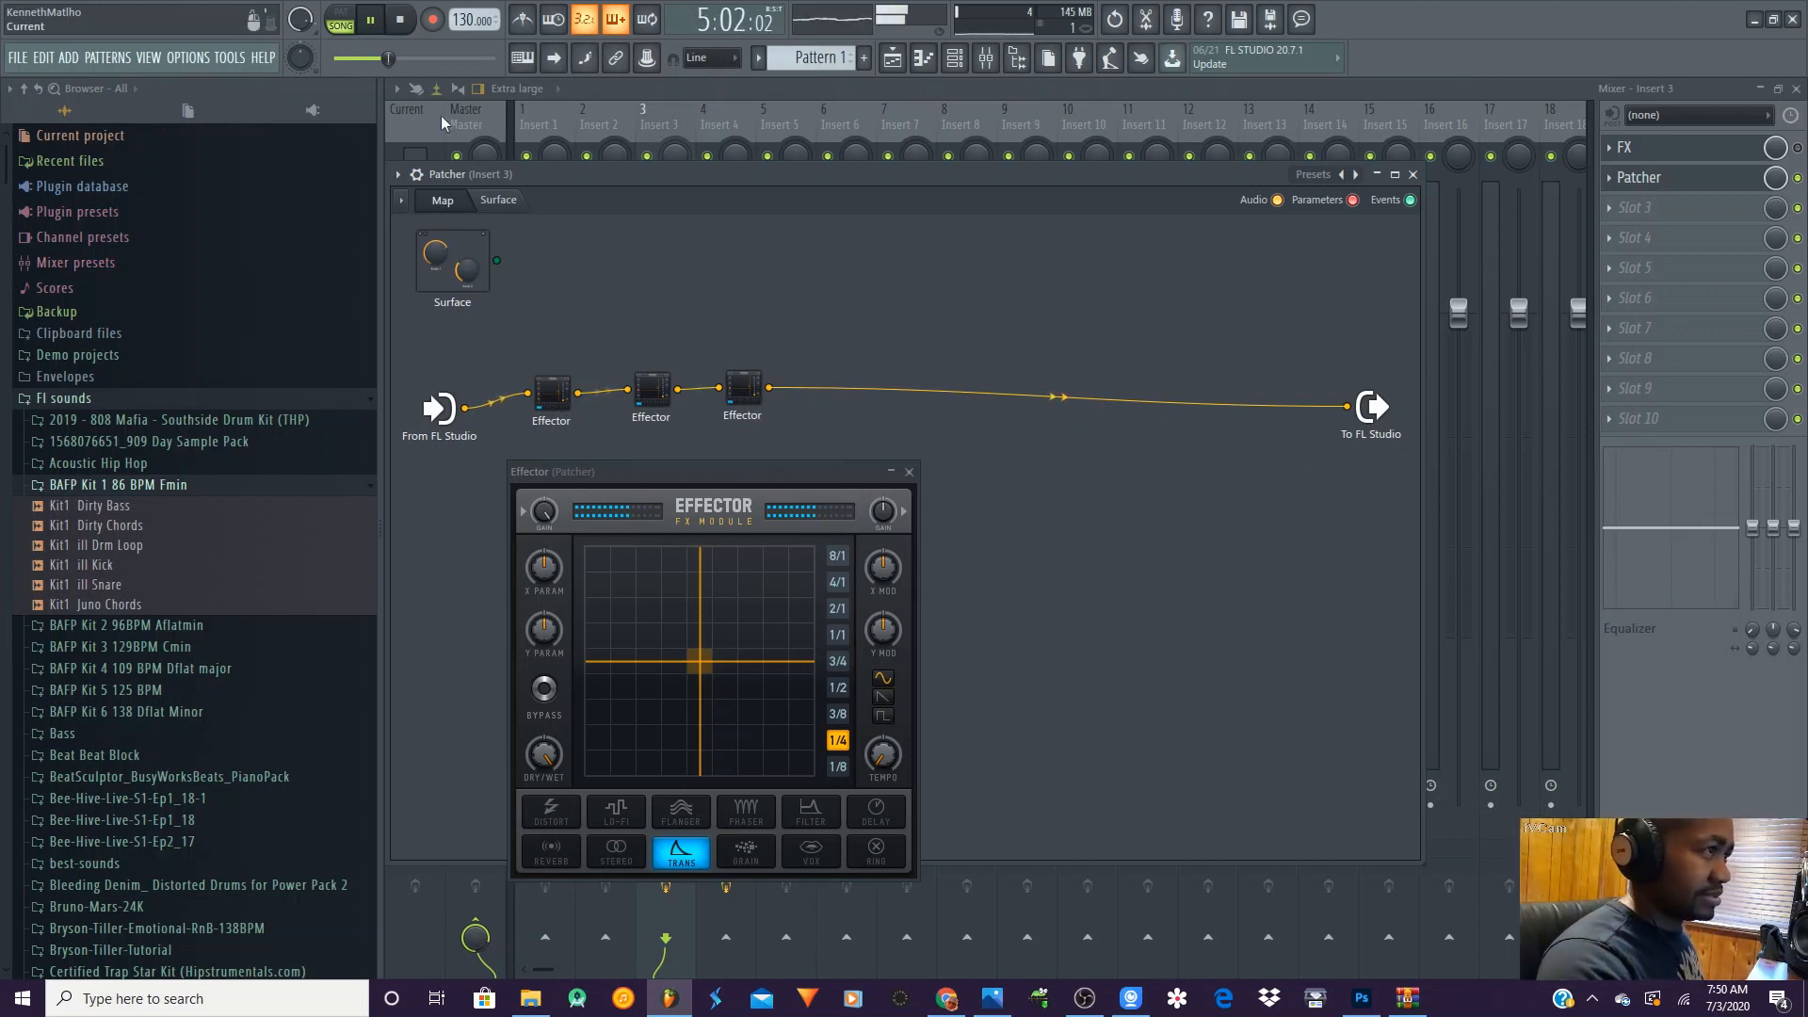
click(411, 25)
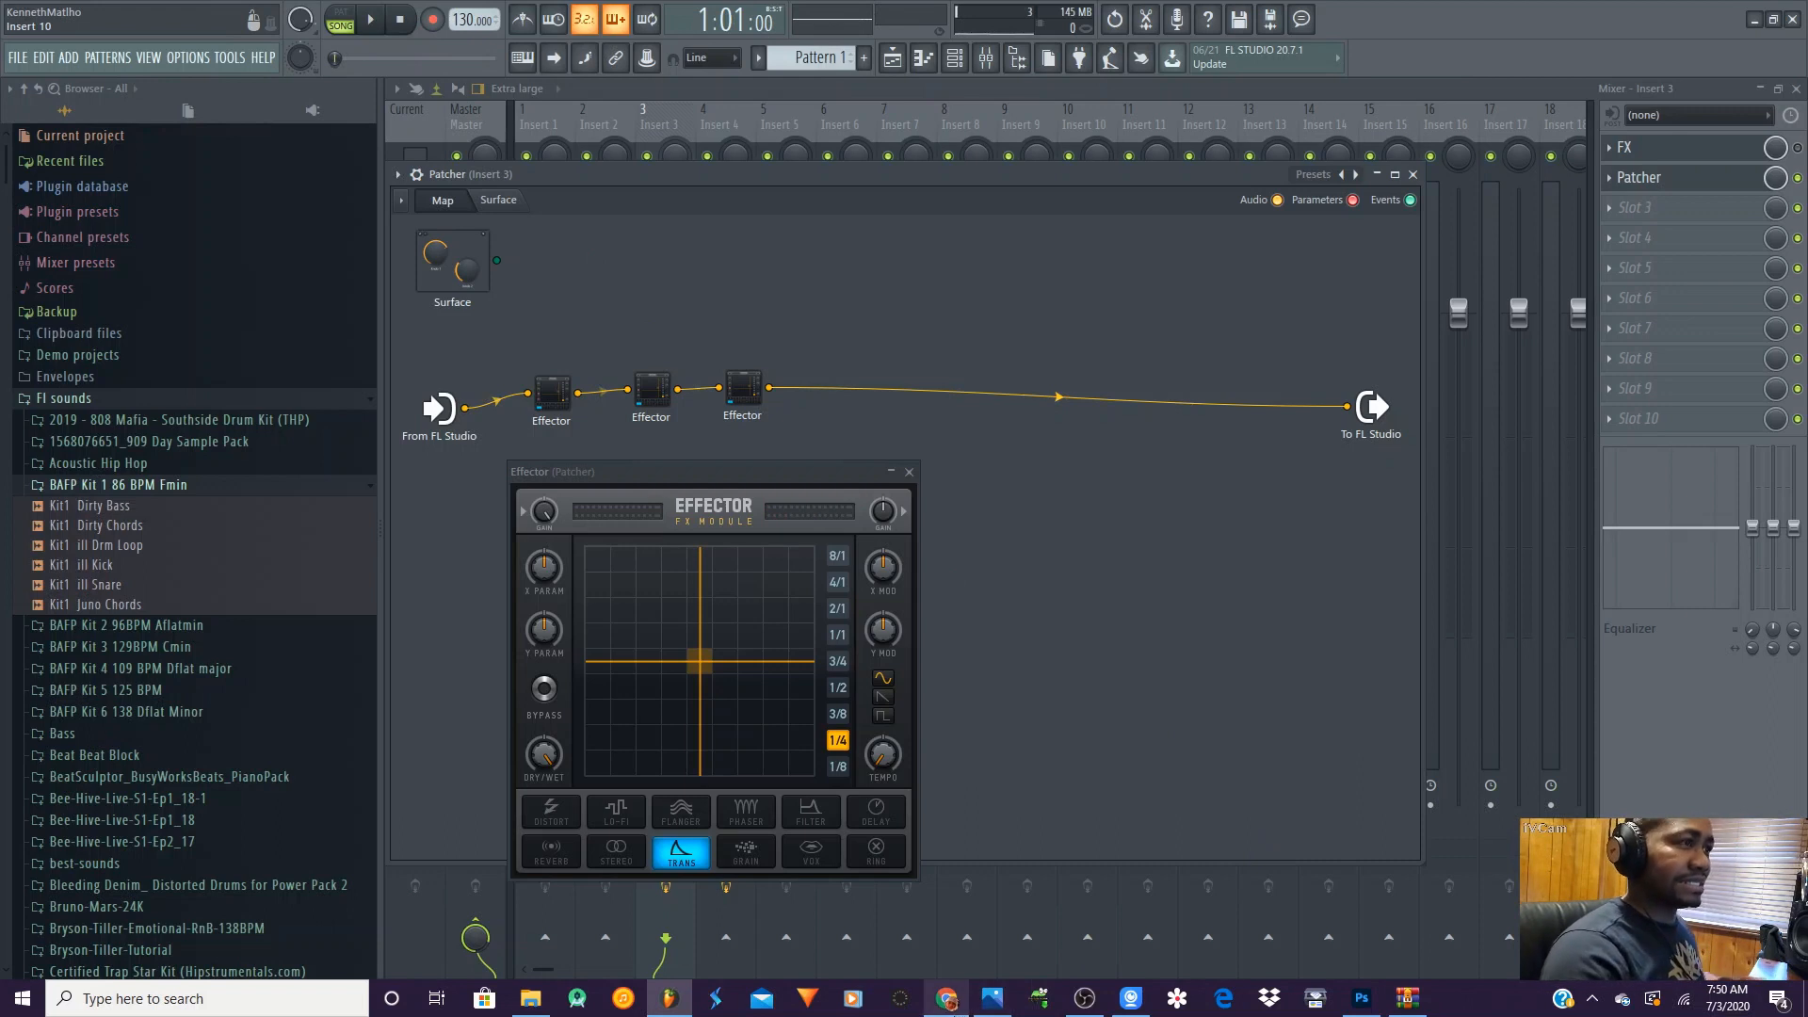
mouse_move(946, 1000)
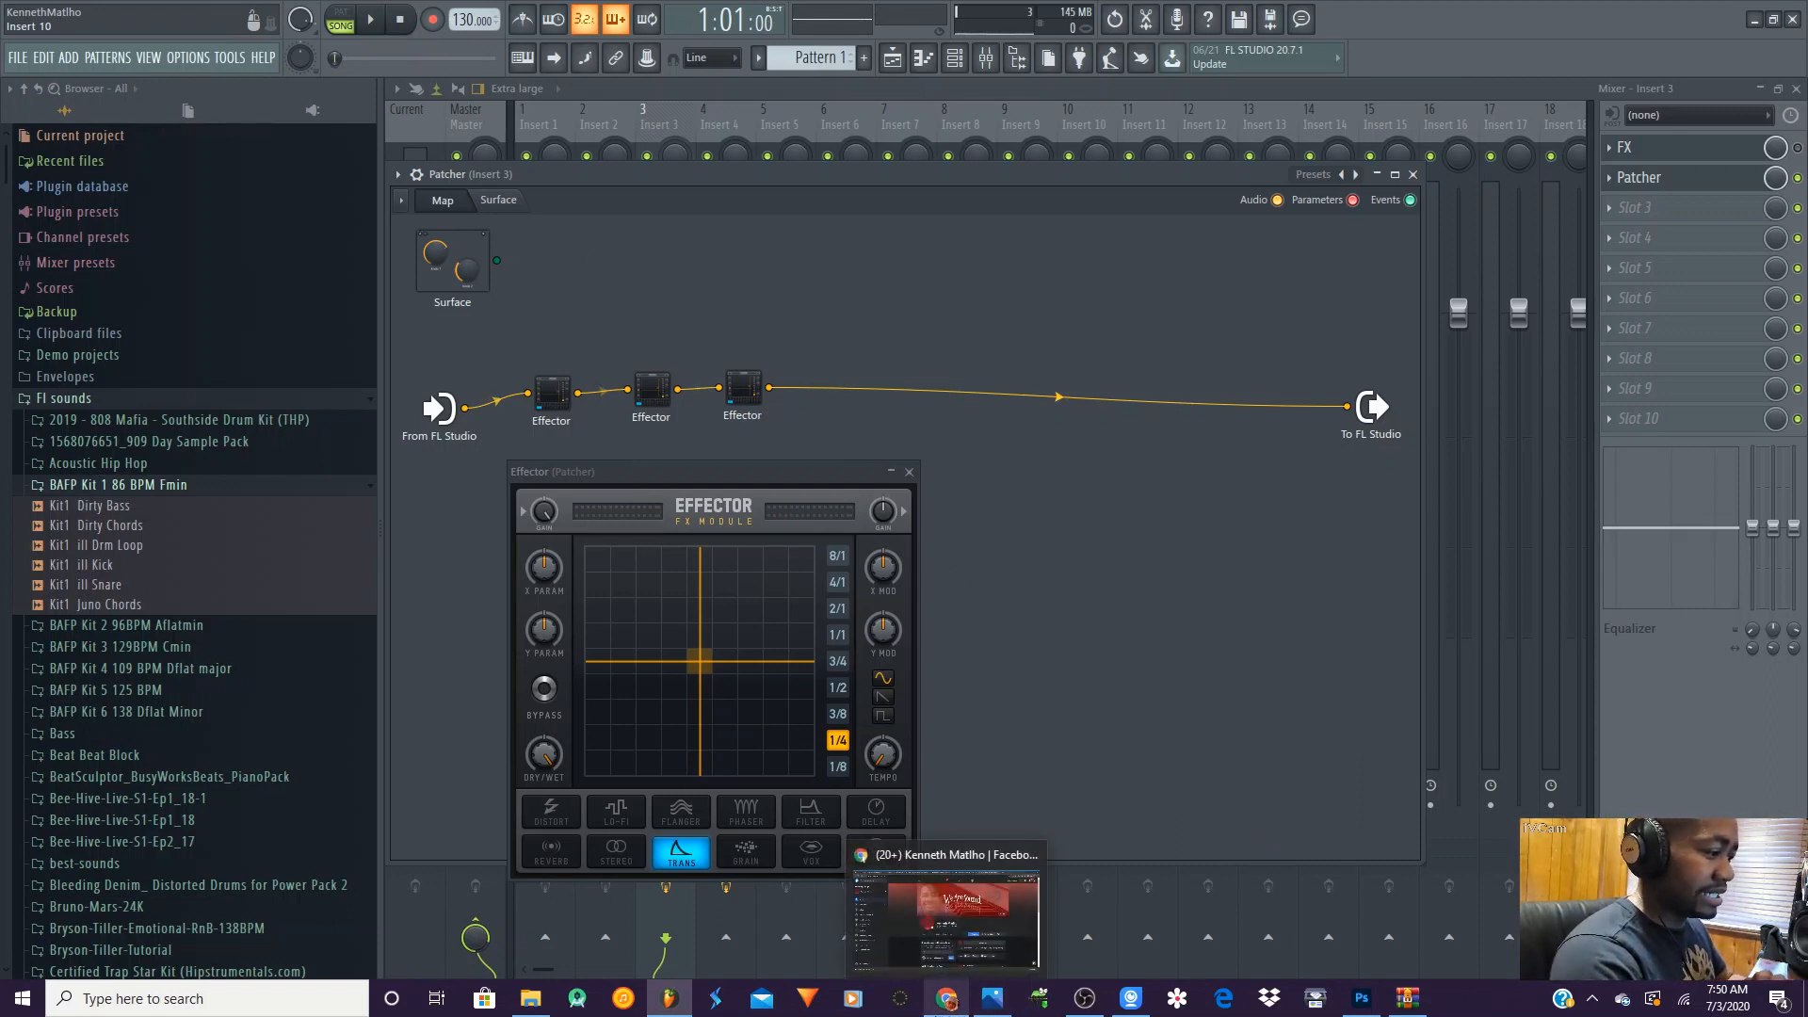